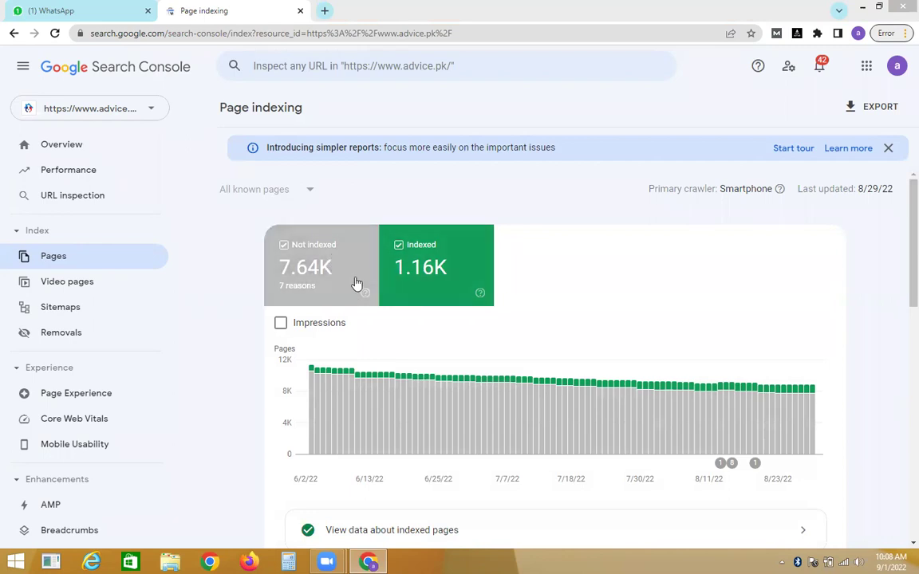
Open the Sitemaps report and enter xml.lkhj as the path of a new sitemap
{"action": "left_click", "coordinate": [86, 308]}
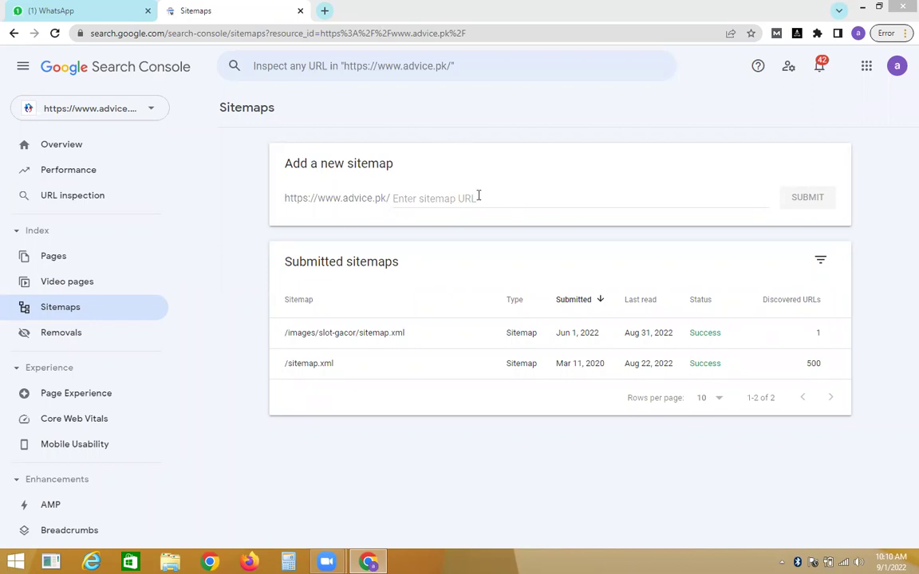
{"action": "left_click", "coordinate": [449, 199]}
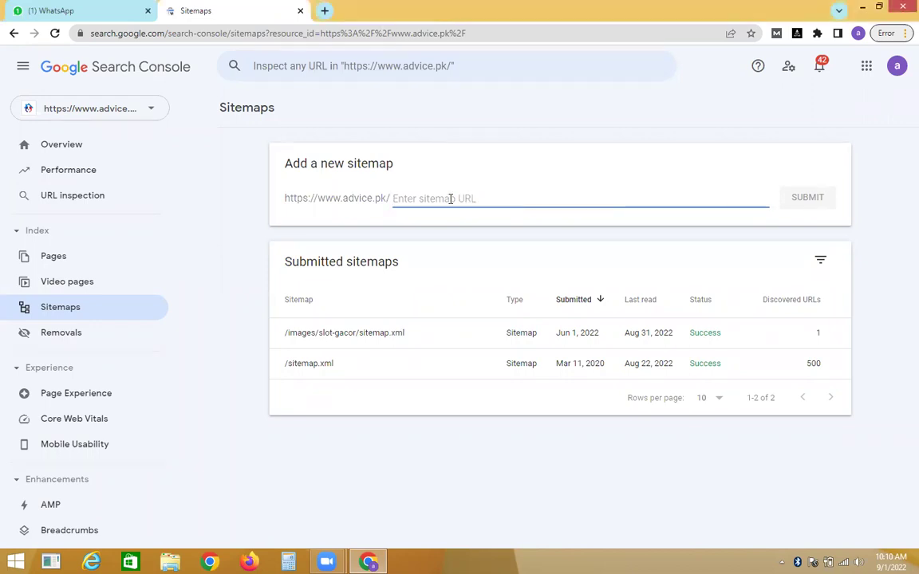
{"action": "type", "text": "xml."}
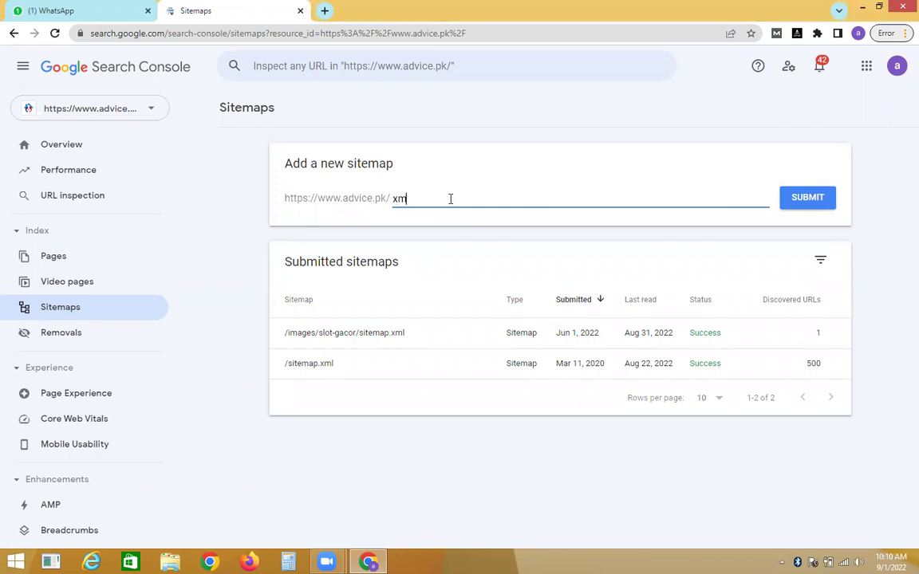
{"action": "type", "text": "lkhj"}
{"action": "left_click_drag", "start_coordinate": [383, 198], "coordinate": [281, 204]}
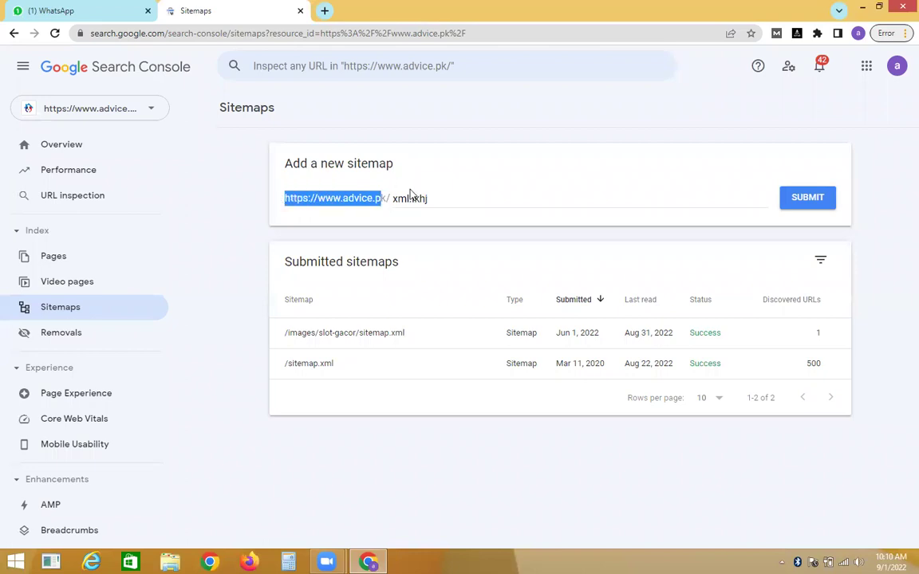
{"action": "left_click", "coordinate": [435, 201]}
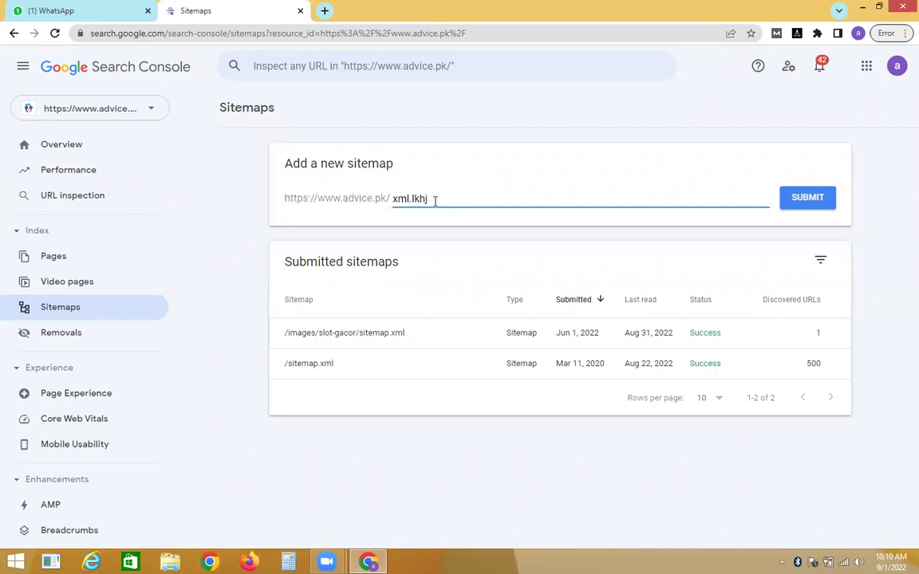
Replace the ending lkhj in the new sitemap's path with sitemap
{"action": "key", "text": "BackSpace"}
{"action": "key", "text": "BackSpace"}
{"action": "key", "text": "BackSpace"}
{"action": "key", "text": "BackSpace"}
{"action": "type", "text": "sitemap"}
{"action": "left_click", "coordinate": [432, 198]}
{"action": "key", "text": "BackSpace"}
Open the Removals report and load the advice.pk website in a new browser tab
{"action": "left_click", "coordinate": [129, 332]}
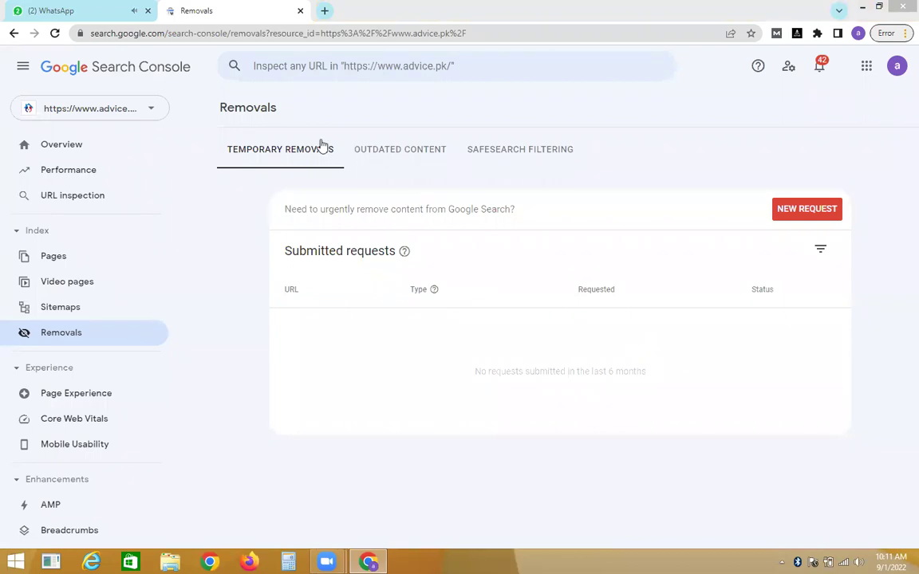
{"action": "left_click", "coordinate": [324, 10]}
{"action": "type", "text": "adv"}
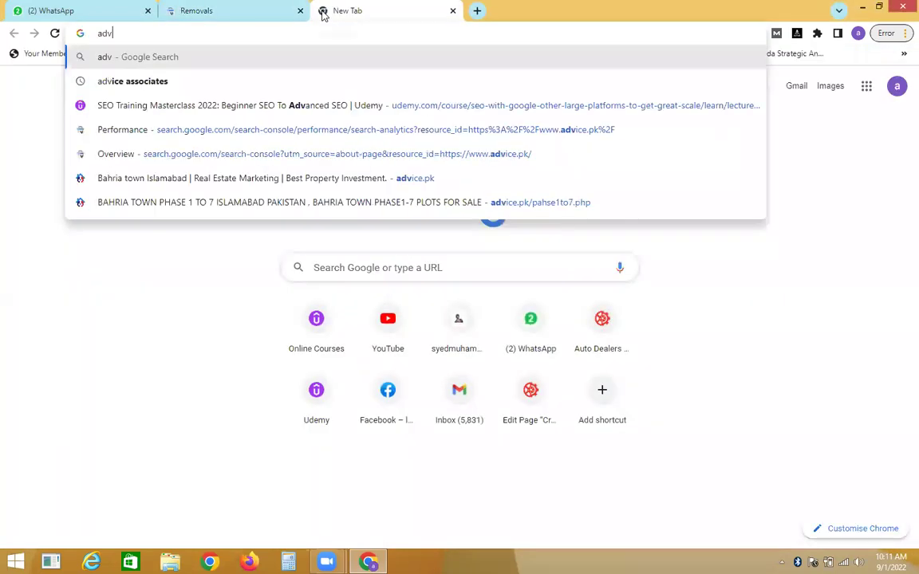
{"action": "type", "text": "ice.pk"}
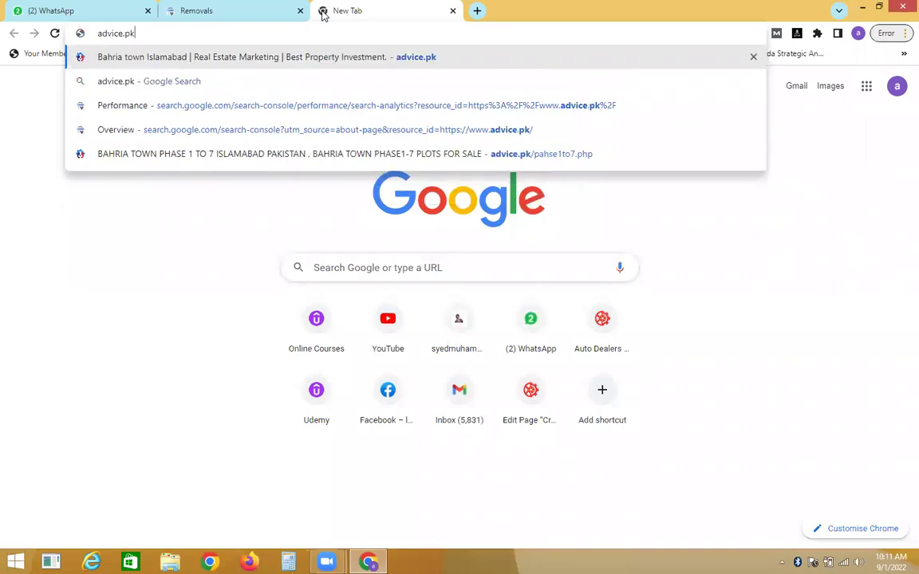
{"action": "key", "text": "Return"}
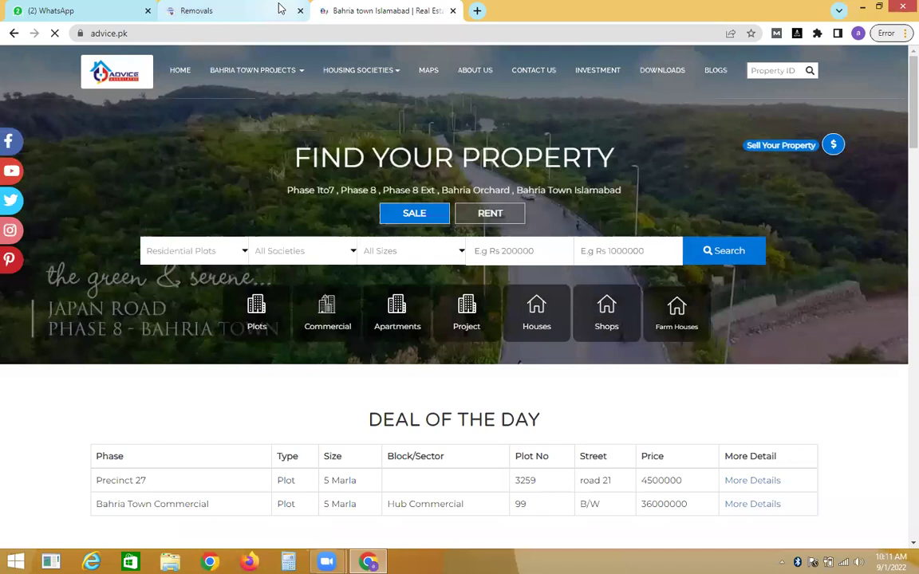
{"action": "left_click", "coordinate": [279, 8]}
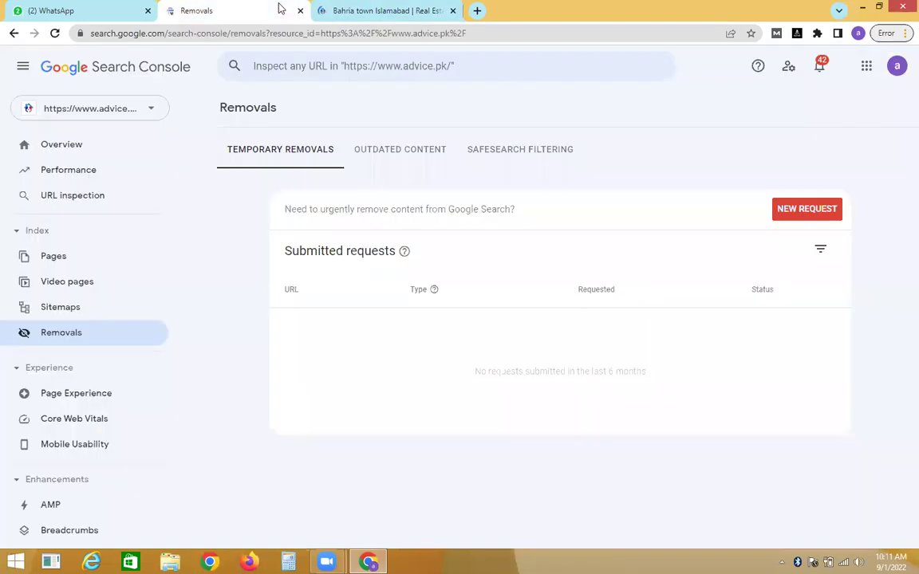
{"action": "left_click", "coordinate": [365, 7]}
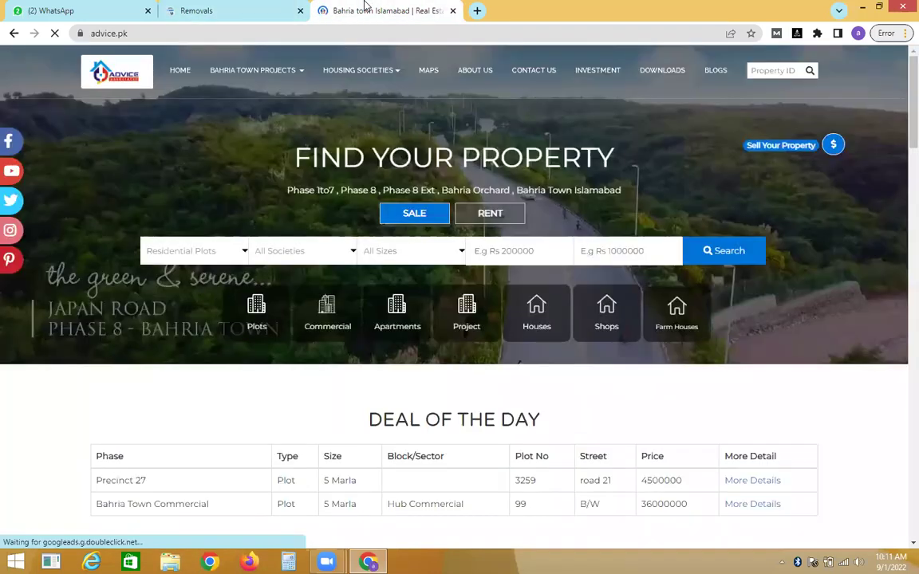
{"action": "left_click", "coordinate": [273, 7]}
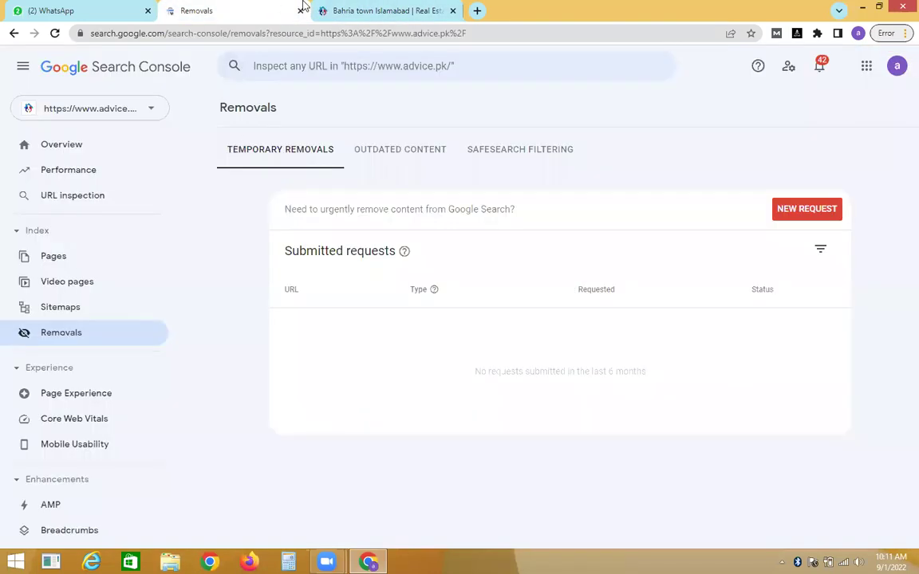
{"action": "left_click", "coordinate": [350, 8]}
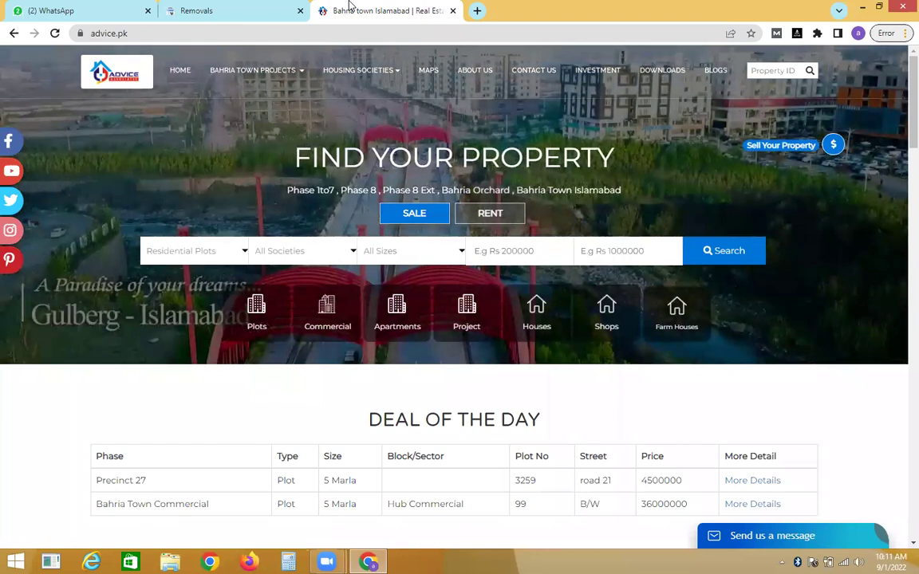
{"action": "left_click", "coordinate": [224, 7]}
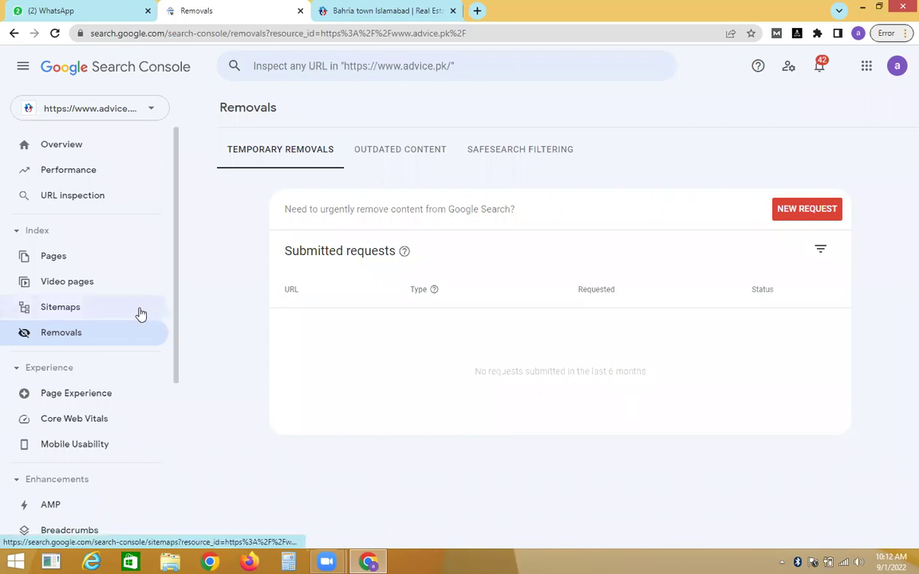
{"action": "left_click", "coordinate": [399, 10]}
{"action": "left_click", "coordinate": [247, 6]}
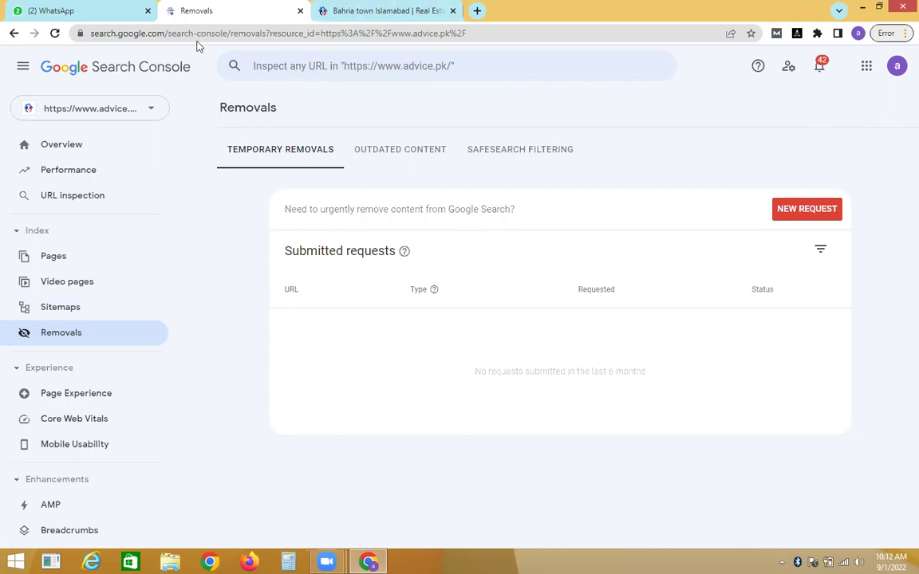
{"action": "left_click", "coordinate": [319, 10]}
{"action": "left_click", "coordinate": [271, 7]}
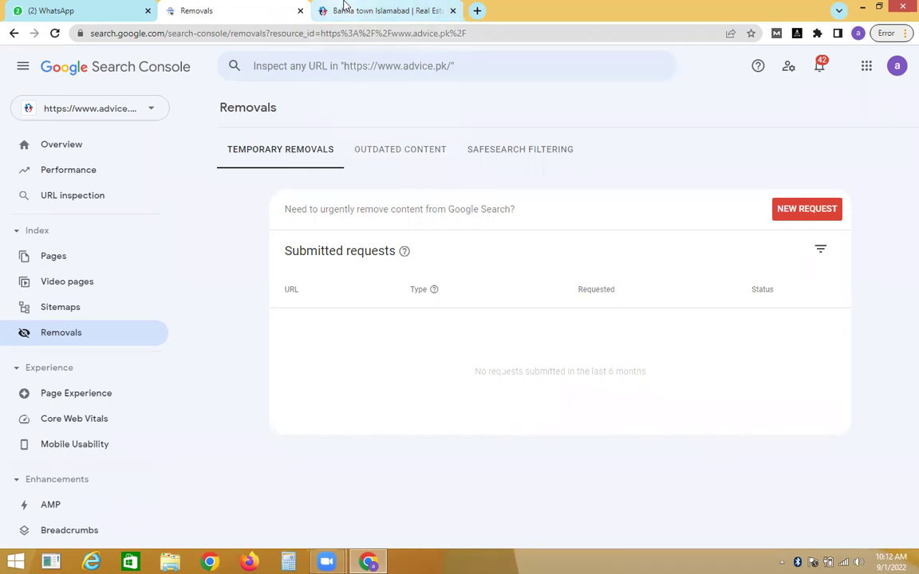
{"action": "mouse_move", "coordinate": [344, 5]}
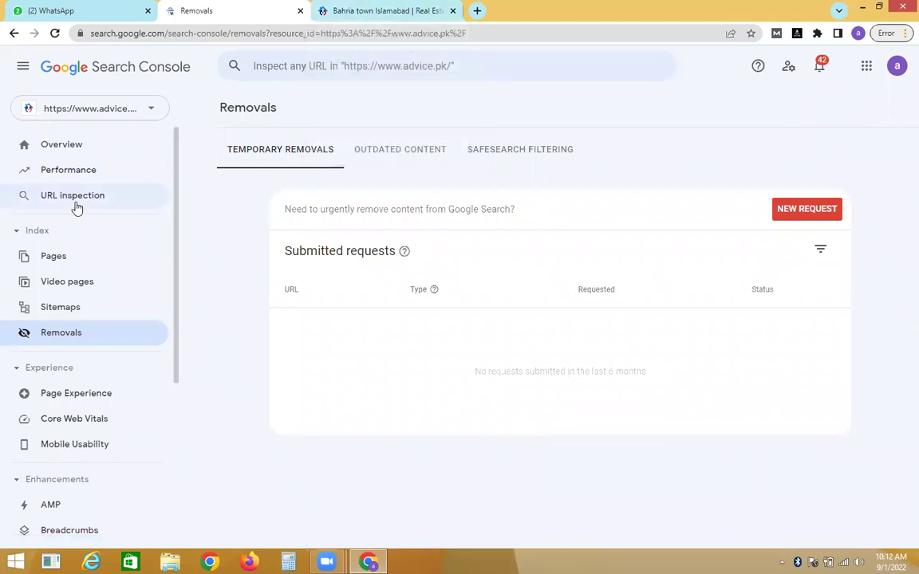
{"action": "left_click", "coordinate": [396, 6]}
{"action": "left_click", "coordinate": [282, 6]}
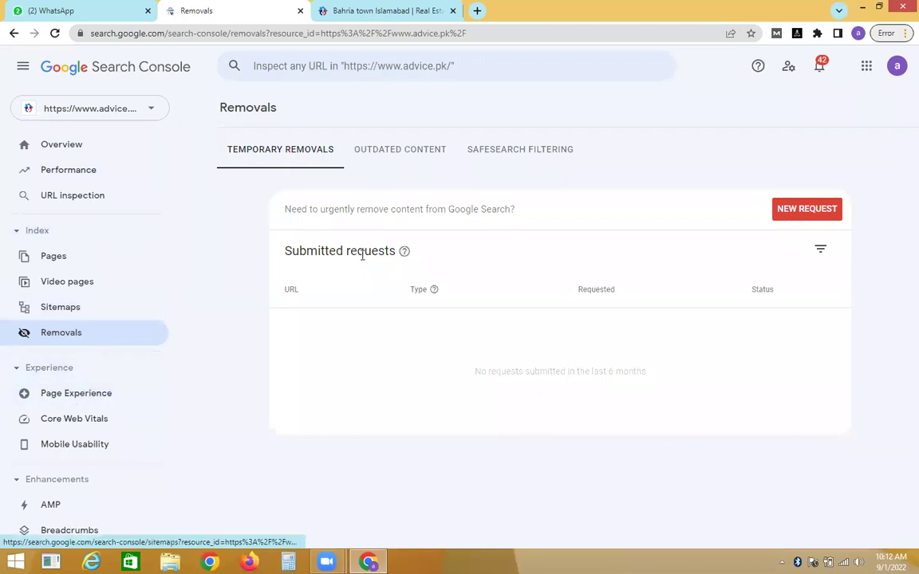
Open the Phase 8 page from advice.pk's Bahria Town Projects in a new tab and view it
{"action": "left_click", "coordinate": [381, 7]}
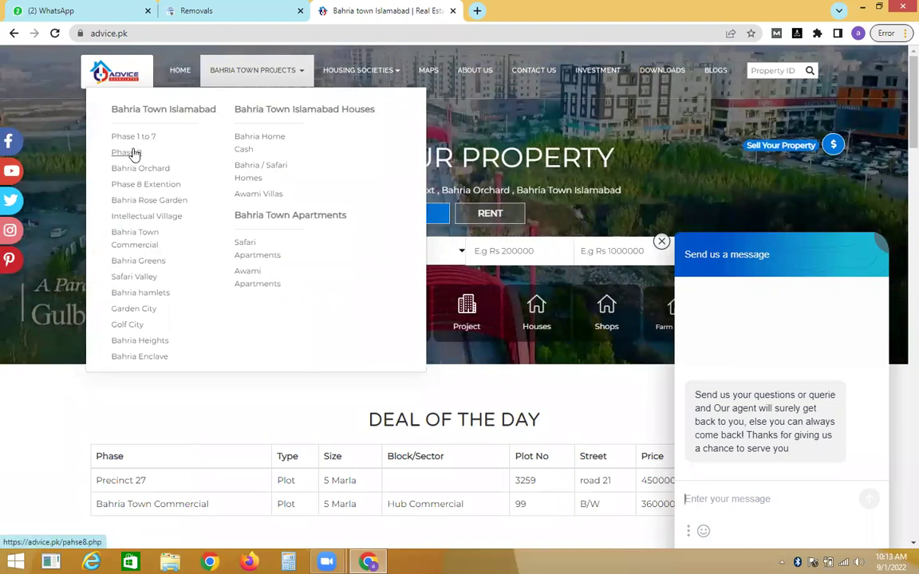
{"action": "right_click", "coordinate": [134, 153]}
{"action": "left_click", "coordinate": [148, 158]}
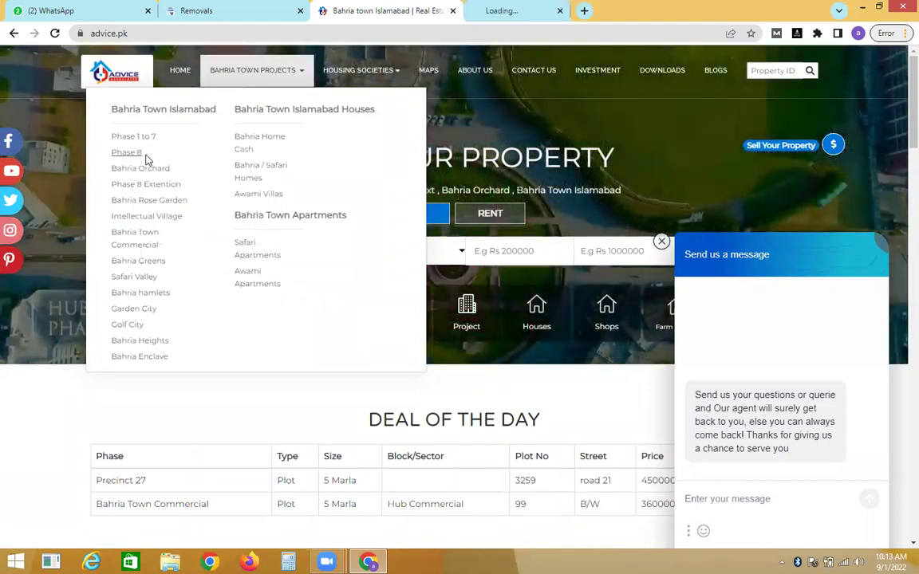
{"action": "left_click", "coordinate": [528, 7]}
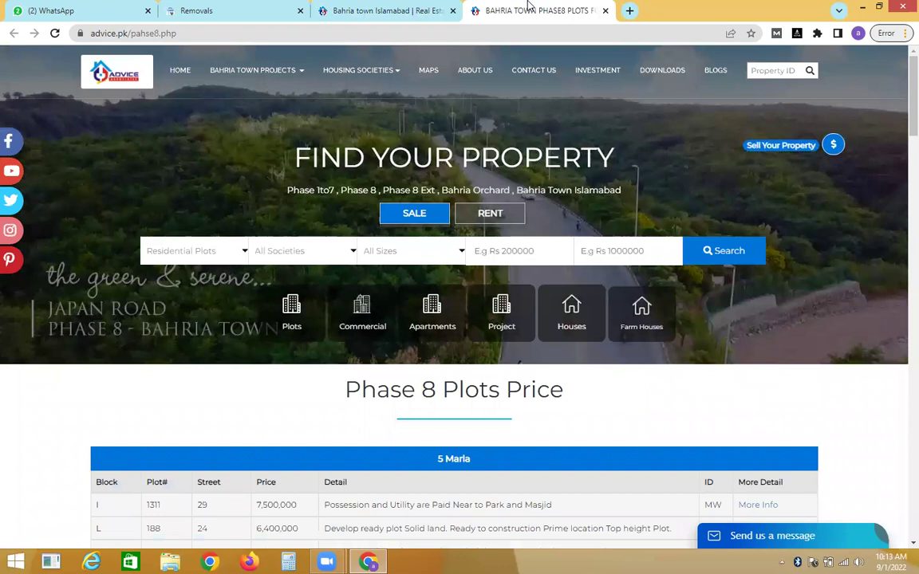
{"action": "left_click", "coordinate": [425, 8]}
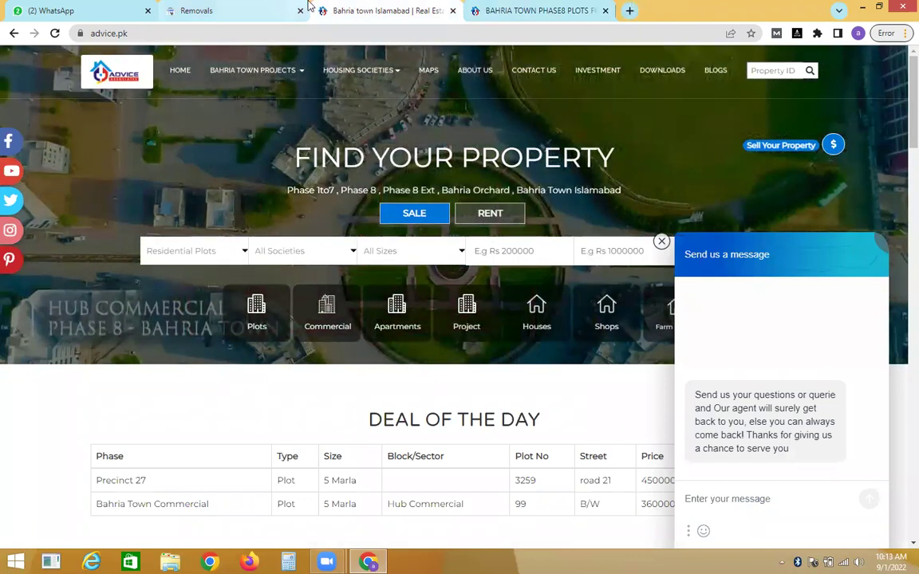
{"action": "mouse_move", "coordinate": [255, 73]}
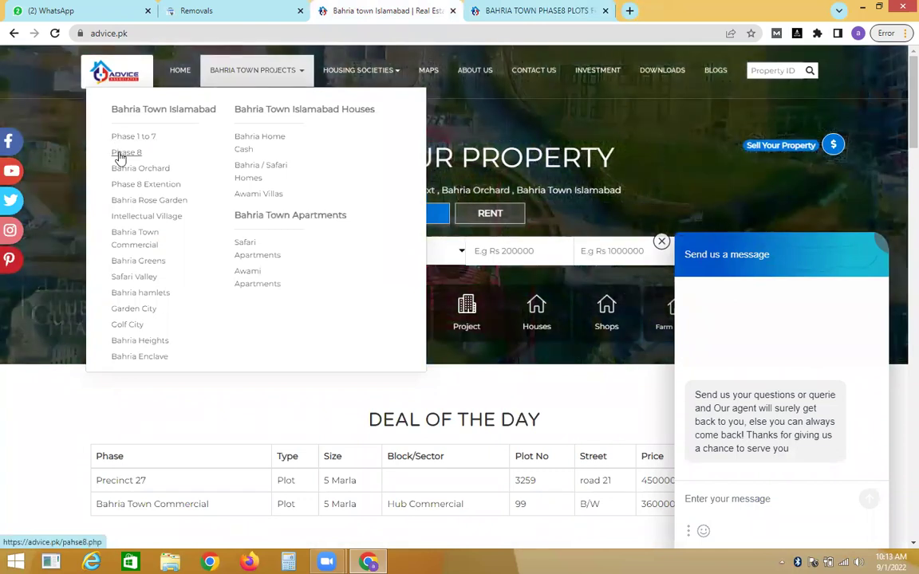
Copy the Phase 8 page's address and enter it as the URL of a new temporary removal request in Search Console
{"action": "left_click", "coordinate": [492, 10]}
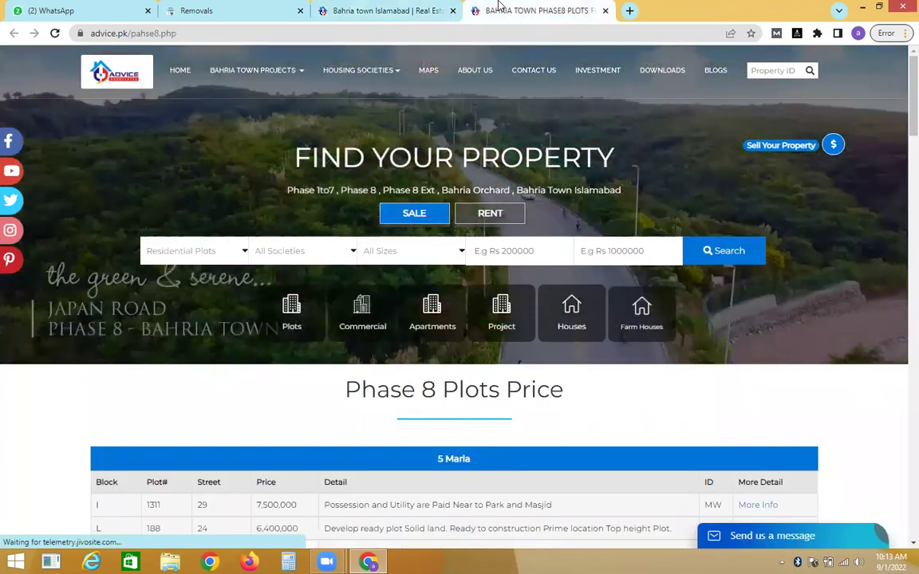
{"action": "left_click", "coordinate": [422, 34]}
{"action": "key", "text": "ctrl+c"}
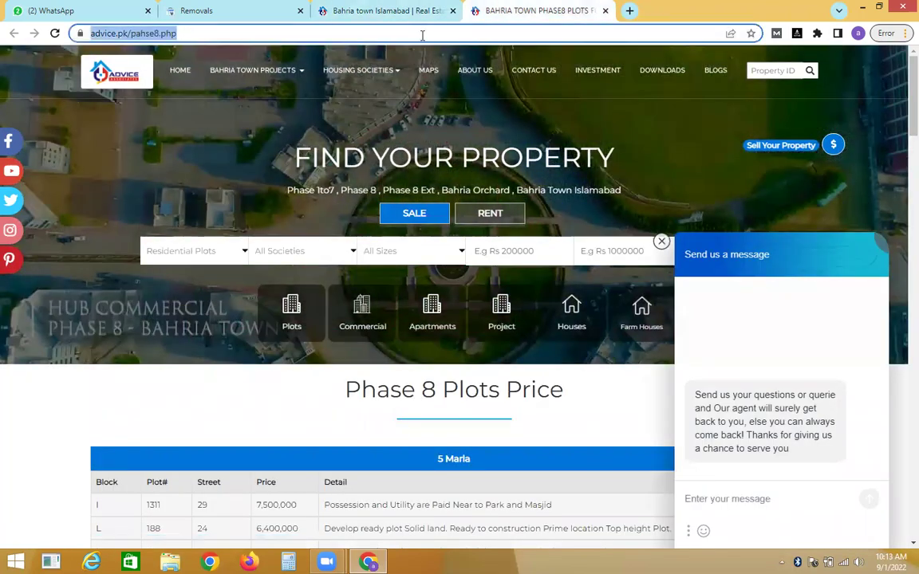
{"action": "left_click", "coordinate": [164, 10]}
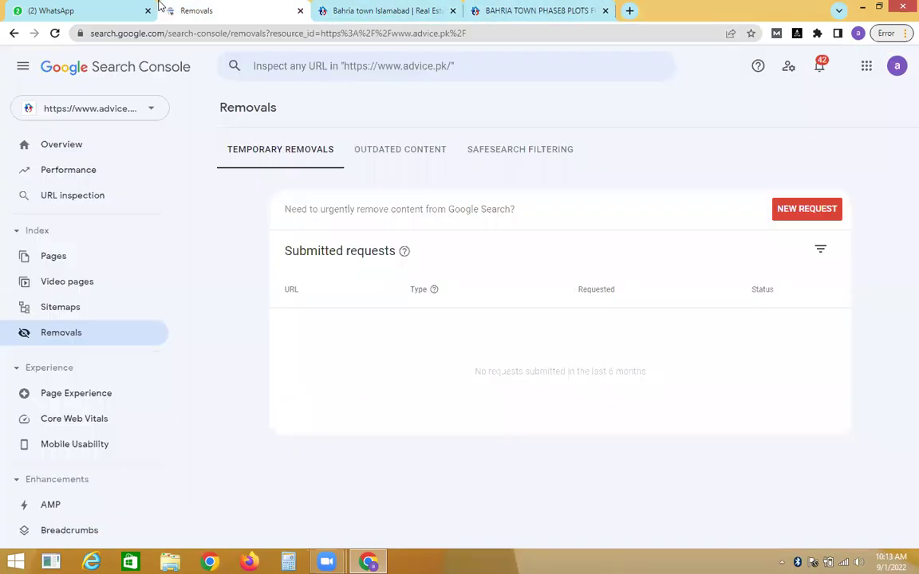
{"action": "left_click", "coordinate": [807, 208]}
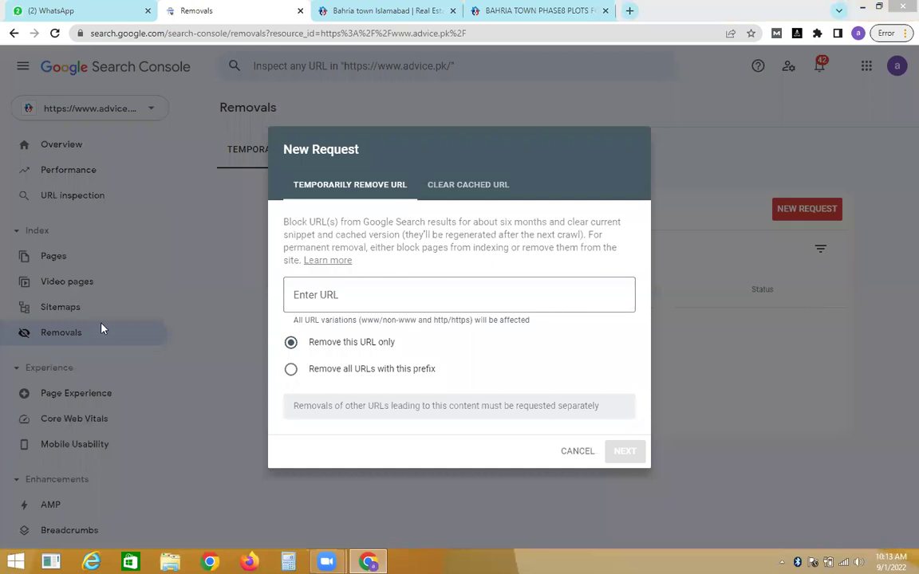
{"action": "left_click", "coordinate": [295, 301]}
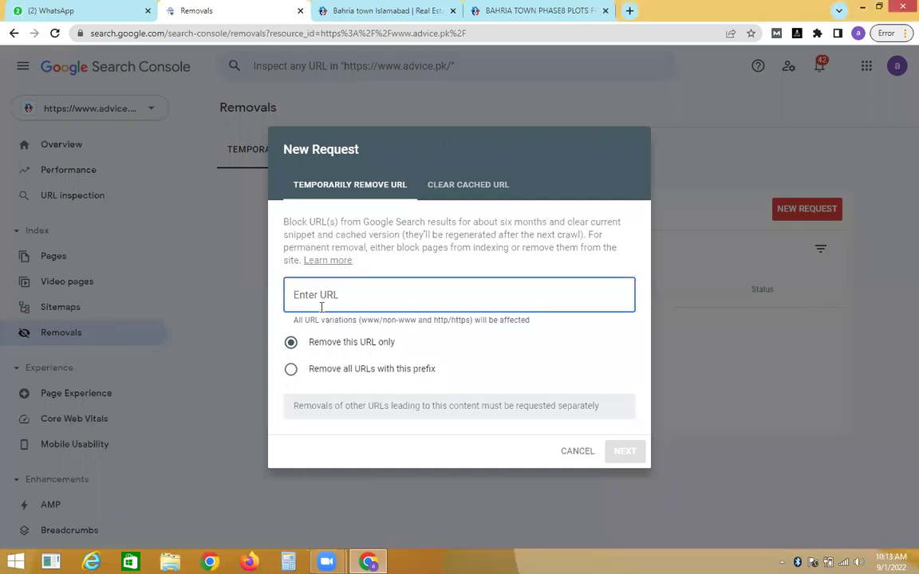
{"action": "key", "text": "ctrl+v"}
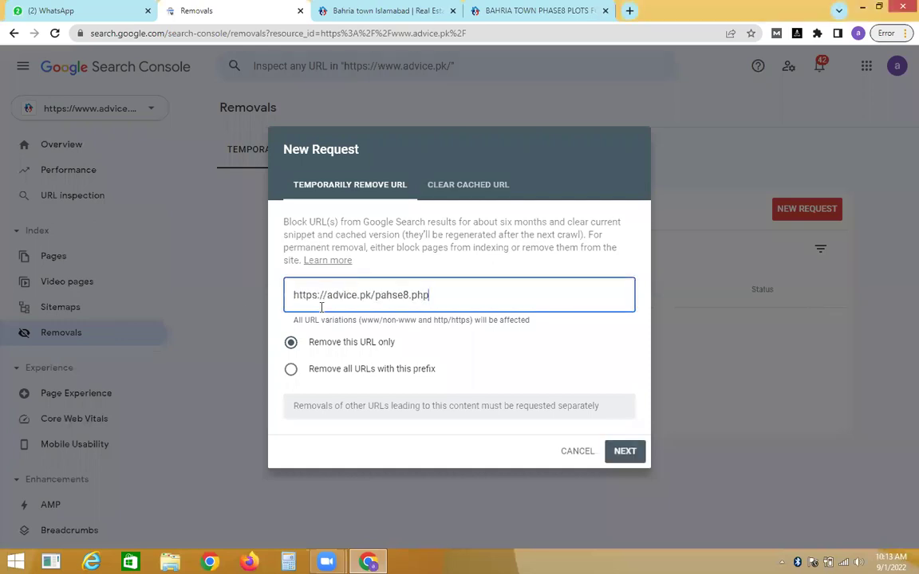
Set the request to remove all URLs with this prefix and append /kljghjgty to the URL
{"action": "triple_click", "coordinate": [341, 343]}
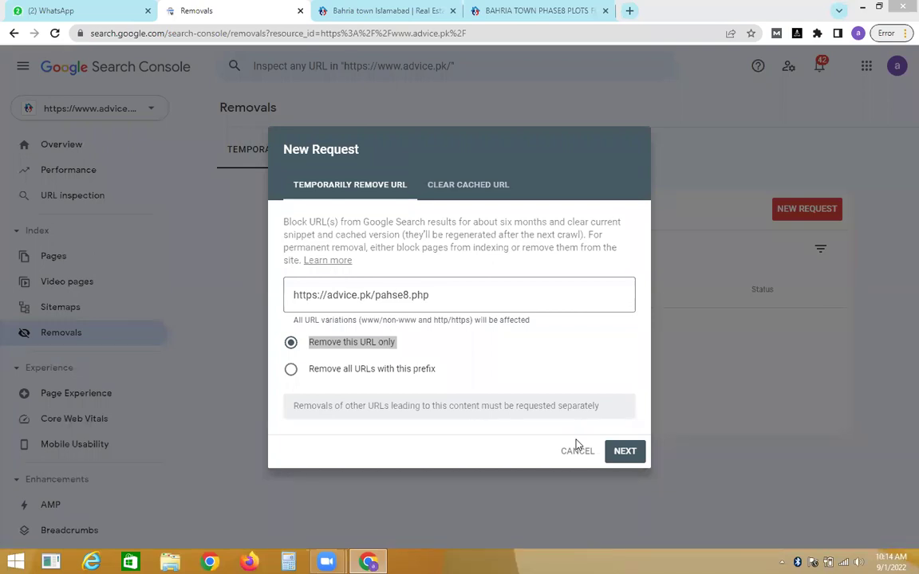
{"action": "left_click", "coordinate": [301, 374]}
{"action": "left_click", "coordinate": [429, 303]}
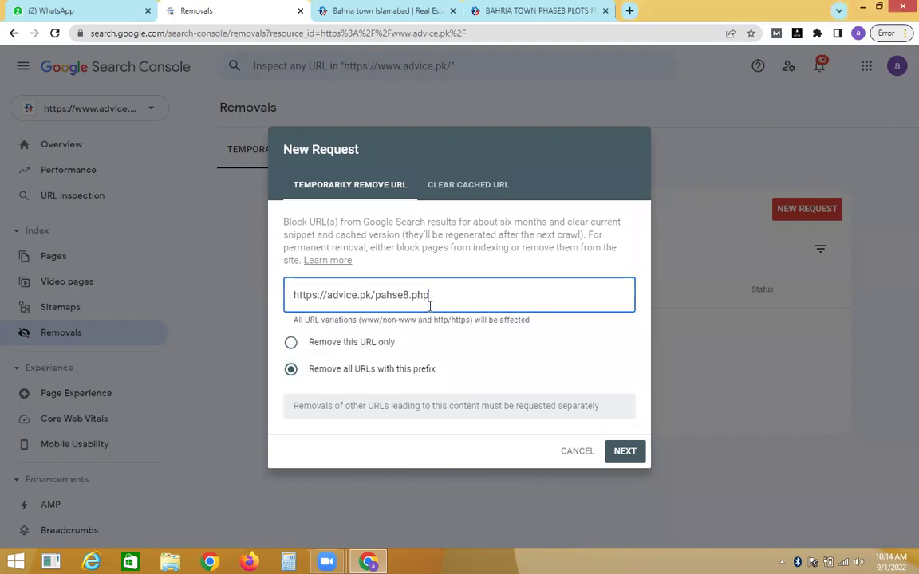
{"action": "type", "text": "/kljghjgty"}
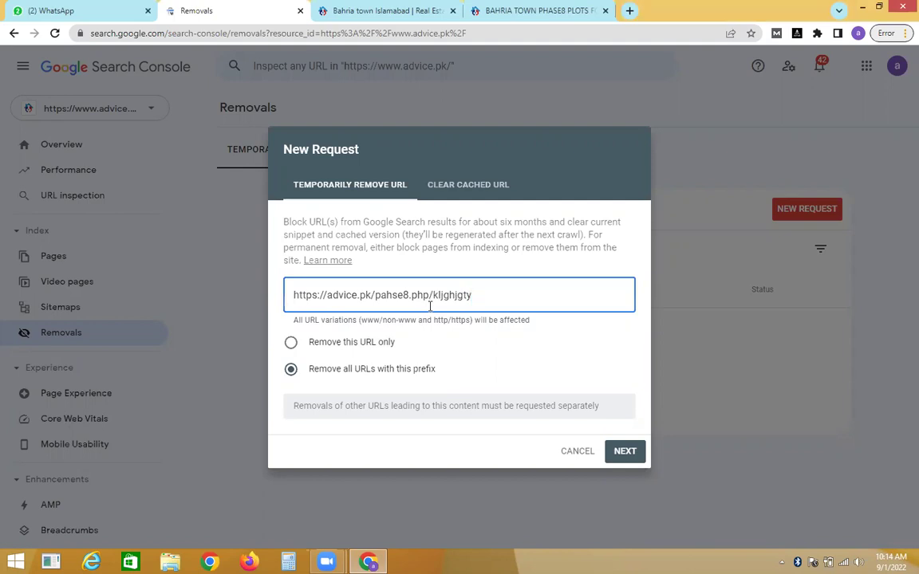
Replace the URL's last segment with hgfghcfgh and set the request to remove this URL only
{"action": "key", "text": "BackSpace"}
{"action": "key", "text": "BackSpace"}
{"action": "key", "text": "BackSpace"}
{"action": "key", "text": "BackSpace"}
{"action": "key", "text": "BackSpace"}
{"action": "key", "text": "BackSpace"}
{"action": "key", "text": "BackSpace"}
{"action": "key", "text": "BackSpace"}
{"action": "key", "text": "BackSpace"}
{"action": "type", "text": "hgfghcfgh"}
{"action": "left_click", "coordinate": [303, 346]}
Delete hgfghcfgh from the end of the URL and cancel the removal request
{"action": "left_click", "coordinate": [484, 296]}
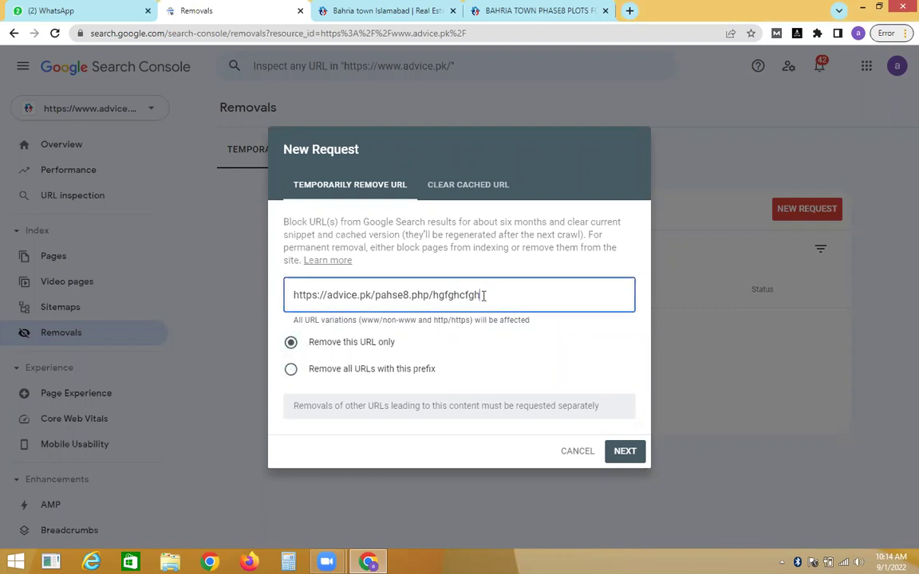
{"action": "key", "text": "BackSpace"}
{"action": "key", "text": "BackSpace"}
{"action": "key", "text": "BackSpace"}
{"action": "key", "text": "BackSpace"}
{"action": "key", "text": "BackSpace"}
{"action": "key", "text": "BackSpace"}
{"action": "key", "text": "BackSpace"}
{"action": "key", "text": "BackSpace"}
{"action": "key", "text": "BackSpace"}
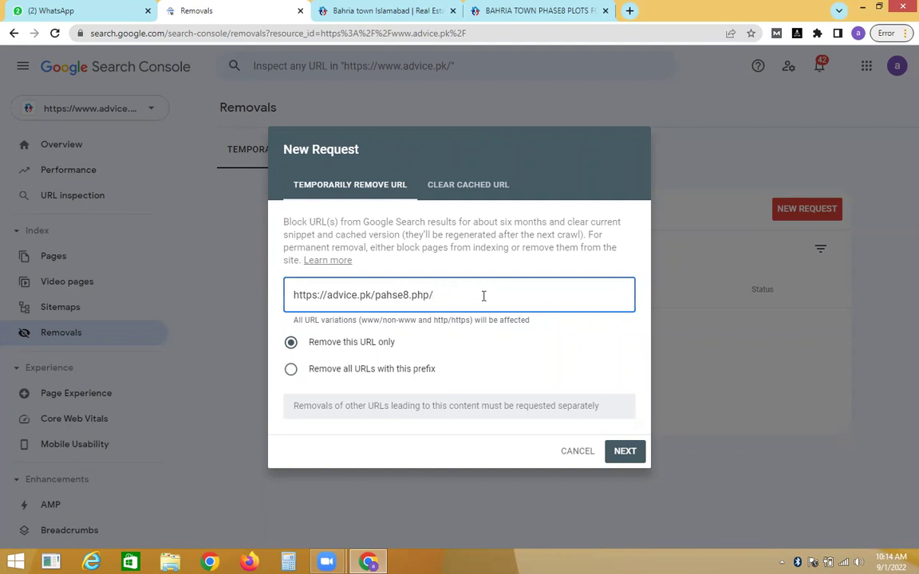
{"action": "left_click", "coordinate": [577, 452]}
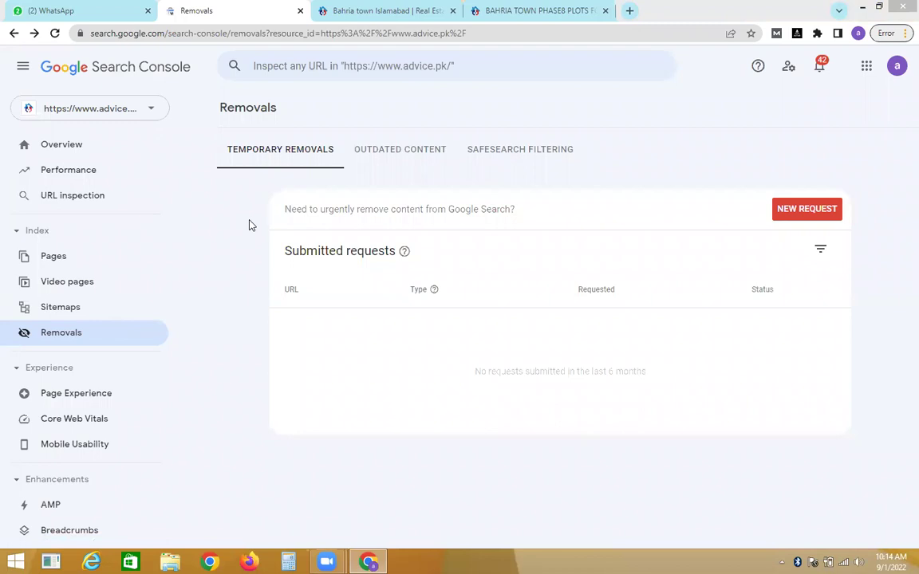
Compare the advice.pk home page with the Phase 8 plots page and return to the Removals report
{"action": "left_click", "coordinate": [383, 11]}
{"action": "left_click", "coordinate": [543, 9]}
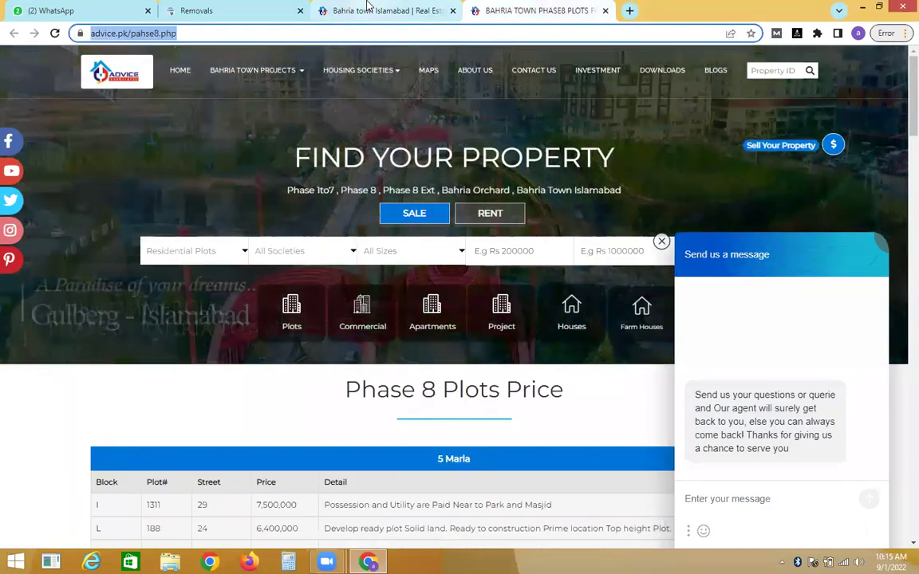
{"action": "left_click", "coordinate": [371, 10]}
{"action": "left_click", "coordinate": [271, 10]}
{"action": "left_click", "coordinate": [335, 9]}
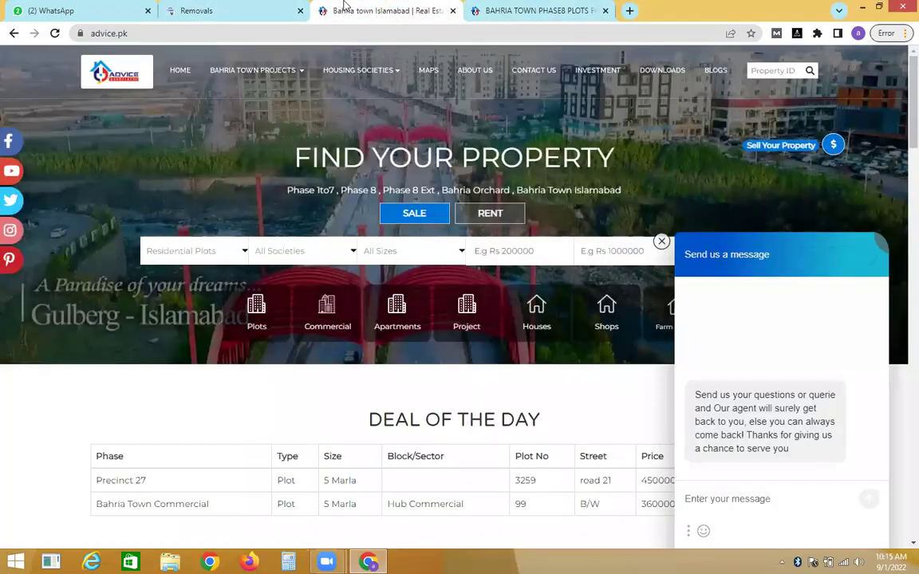
{"action": "left_click", "coordinate": [482, 8]}
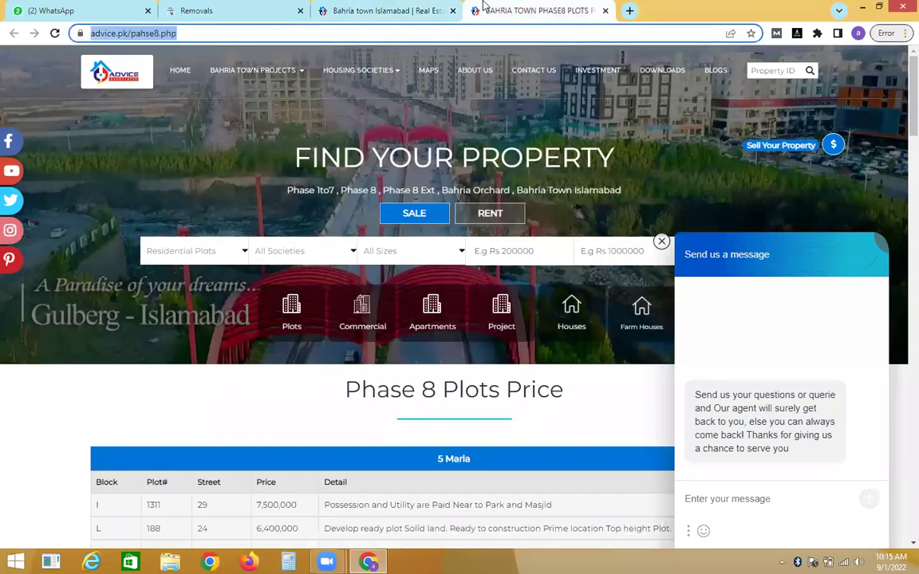
{"action": "left_click", "coordinate": [411, 5]}
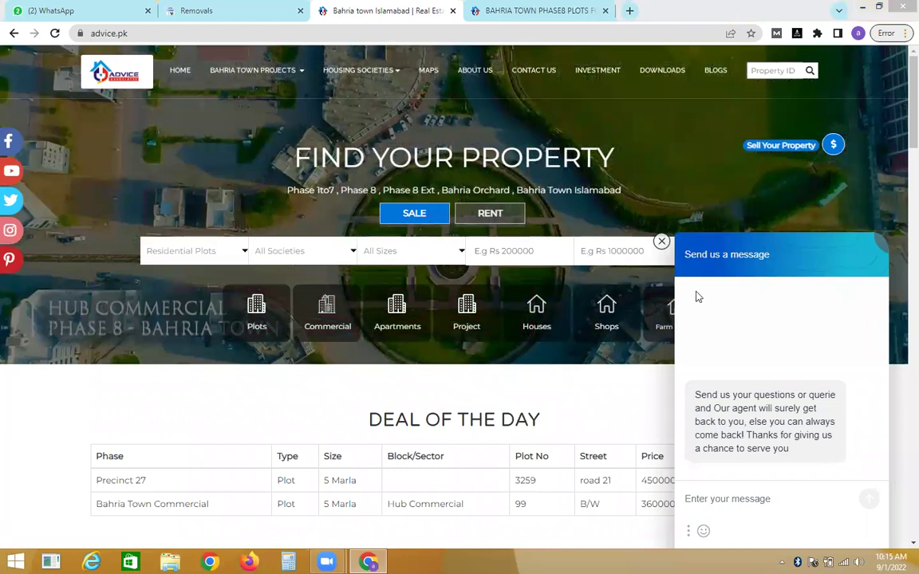
{"action": "left_click", "coordinate": [231, 8]}
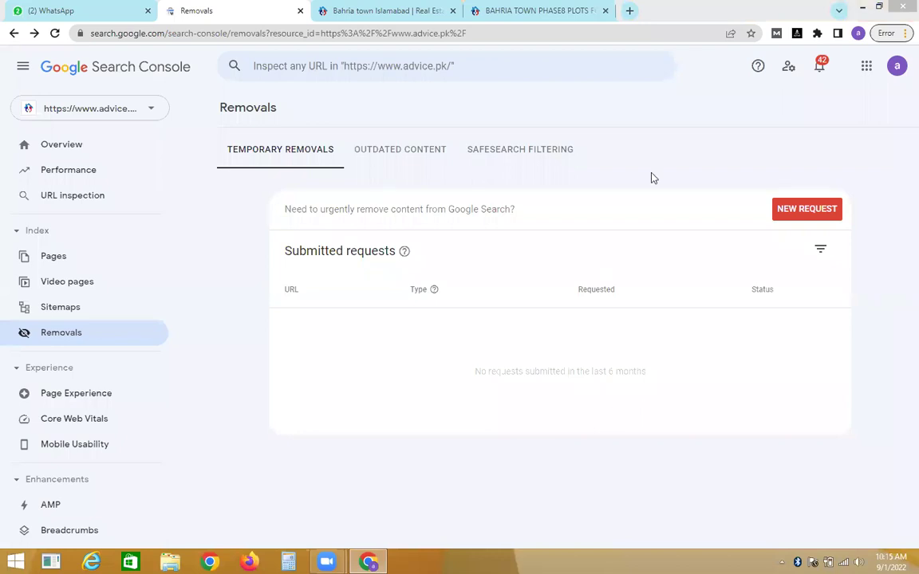
{"action": "left_click", "coordinate": [427, 10]}
{"action": "left_click", "coordinate": [518, 11]}
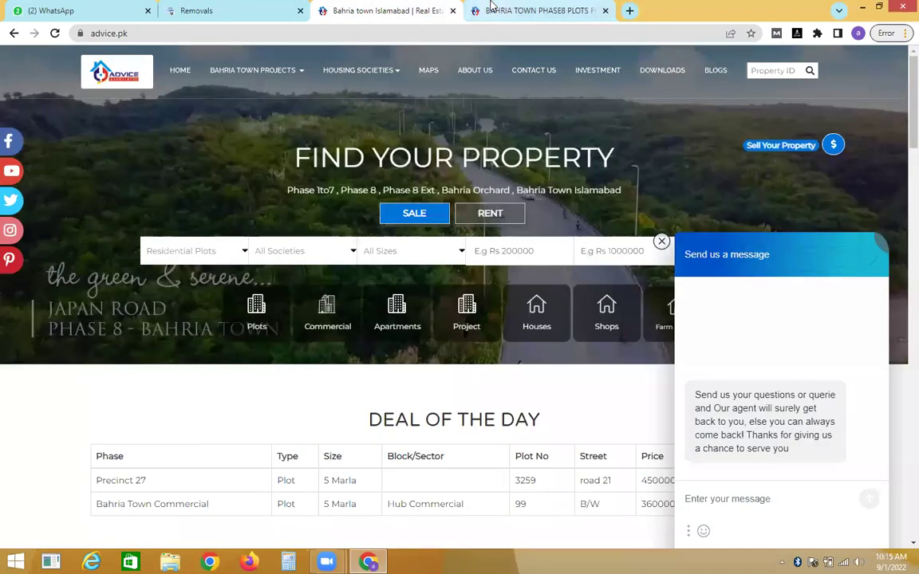
{"action": "left_click", "coordinate": [421, 14]}
{"action": "left_click", "coordinate": [481, 14]}
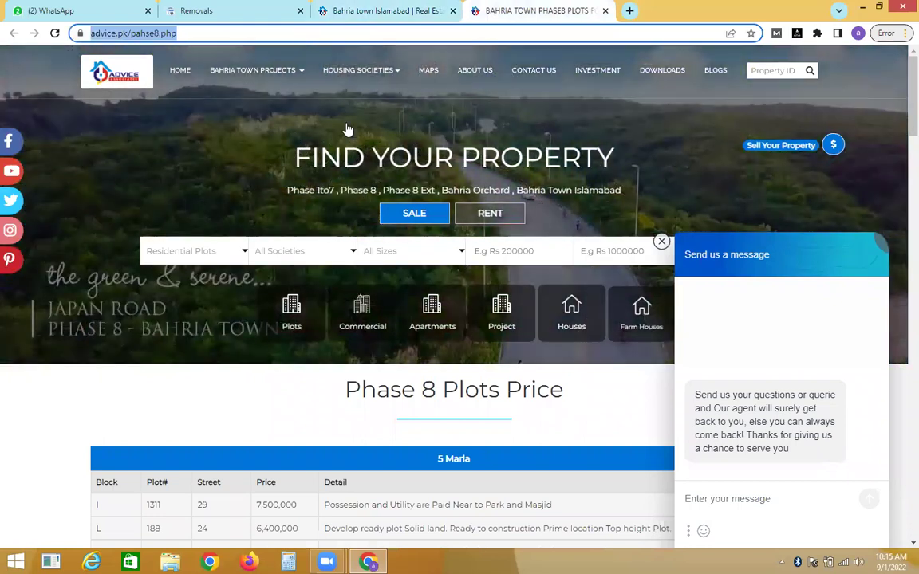
{"action": "left_click", "coordinate": [256, 8]}
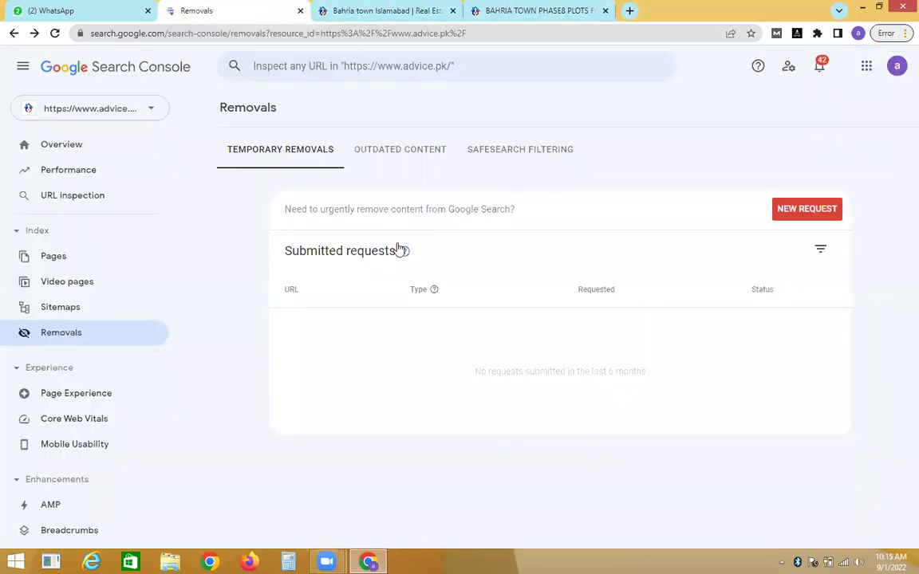
{"action": "left_click", "coordinate": [556, 7]}
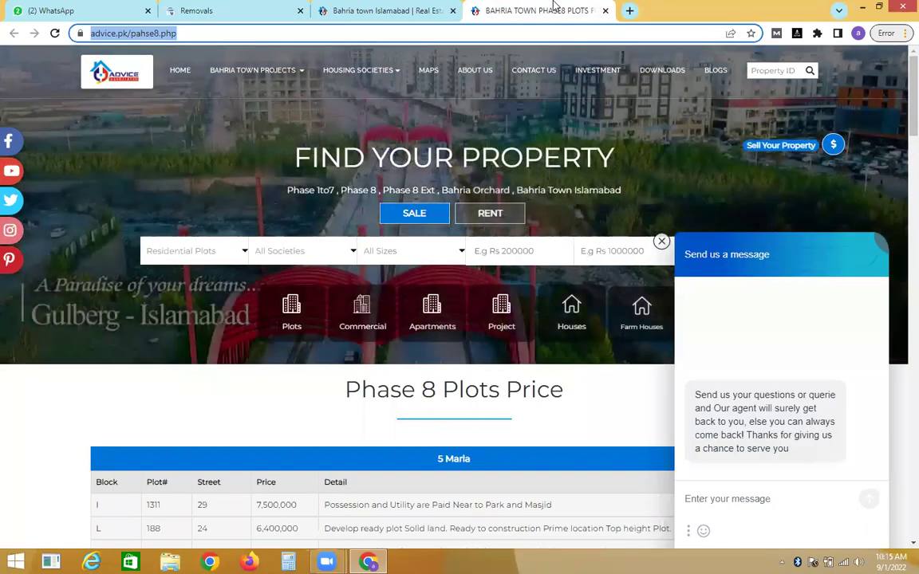
{"action": "left_click", "coordinate": [410, 7]}
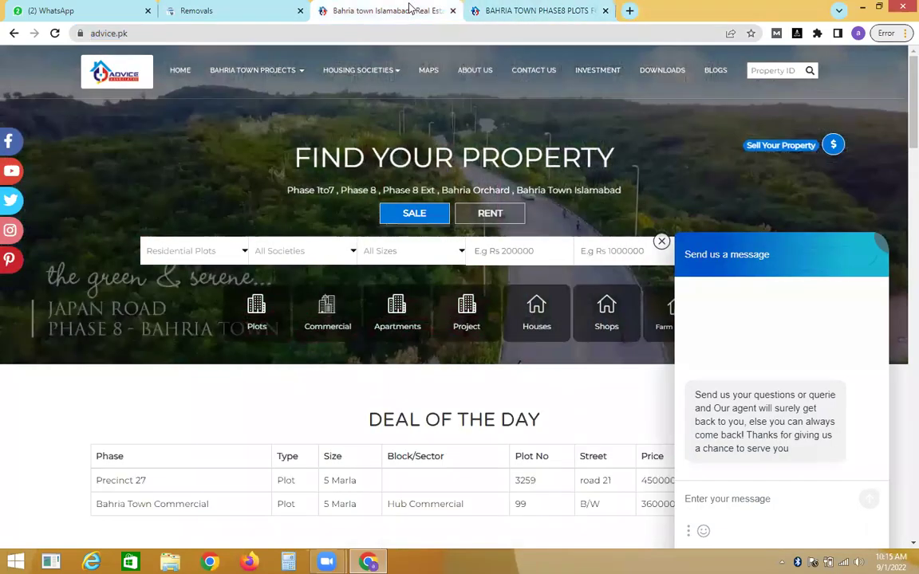
{"action": "left_click", "coordinate": [532, 8]}
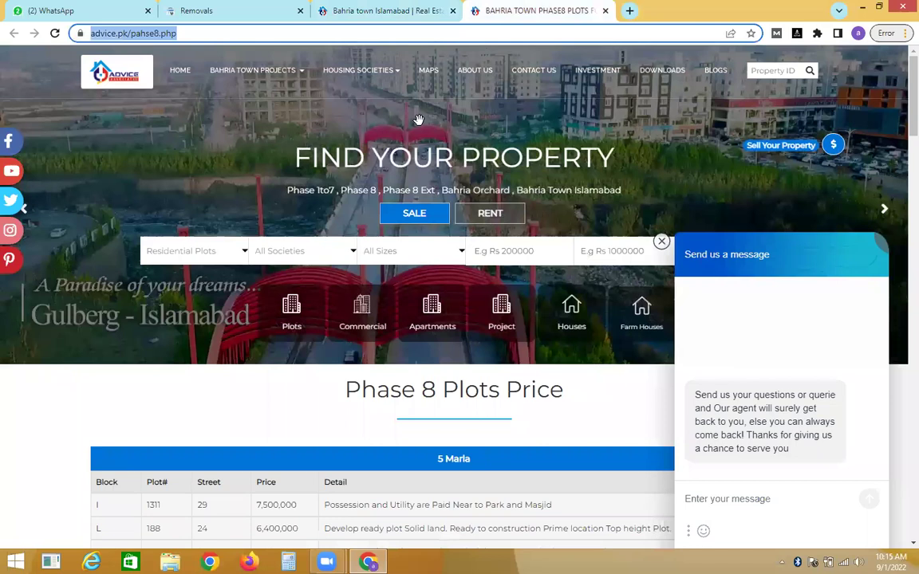
{"action": "left_click", "coordinate": [374, 12]}
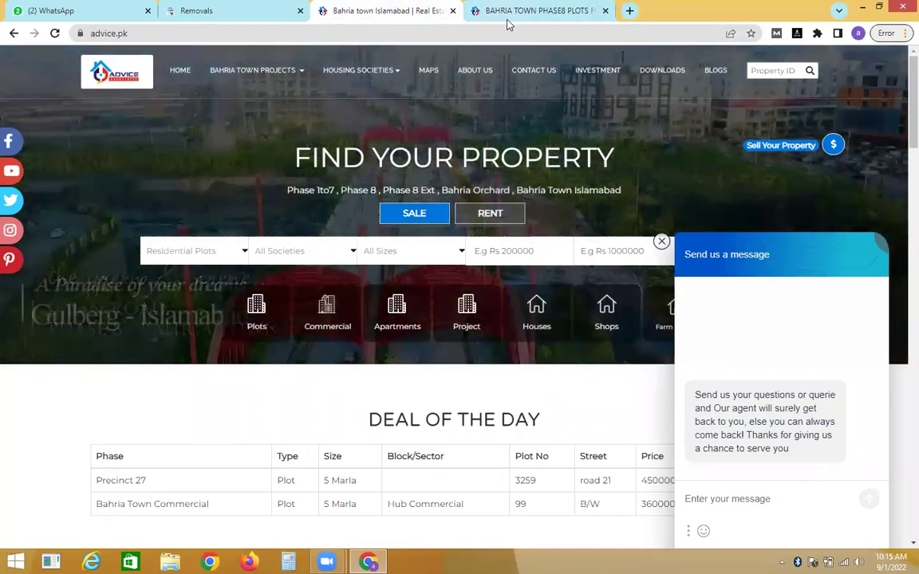
{"action": "left_click", "coordinate": [508, 12]}
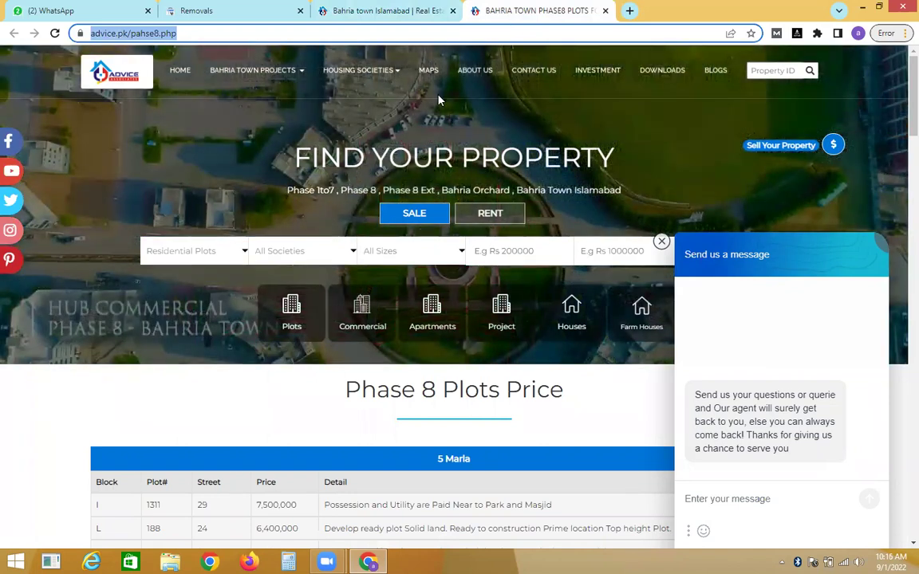
{"action": "left_click", "coordinate": [418, 227]}
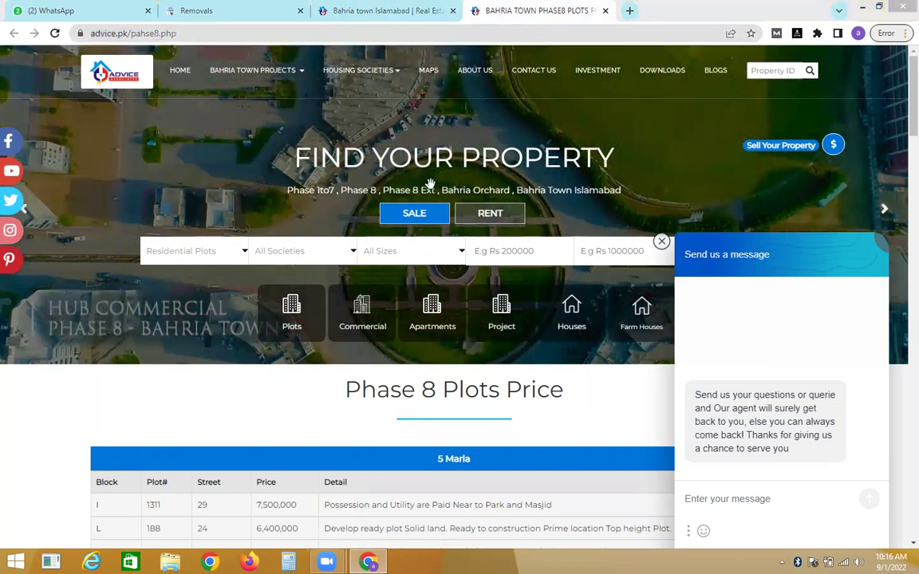
{"action": "left_click", "coordinate": [371, 8]}
{"action": "left_click", "coordinate": [254, 8]}
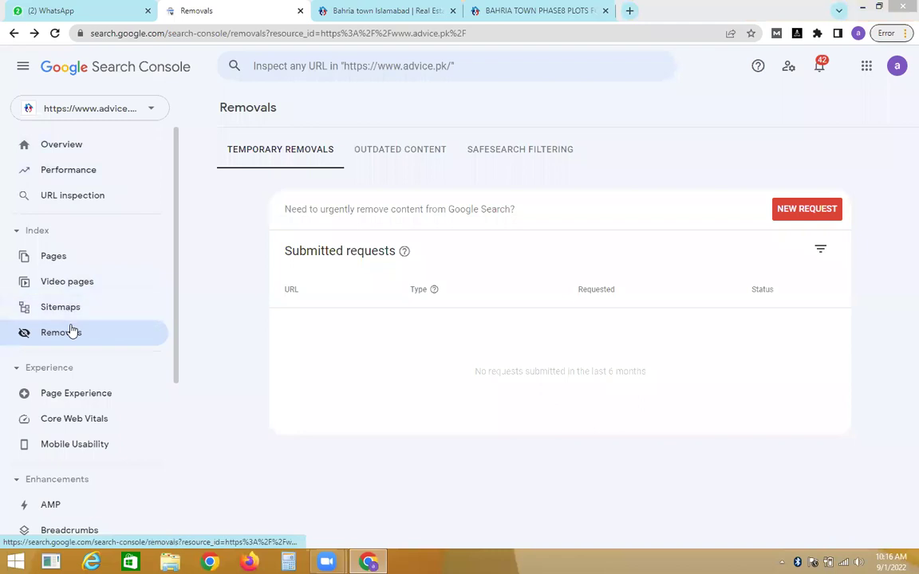
Start a new temporary removal request for advice.pk, set to remove this URL only
{"action": "left_click", "coordinate": [77, 392]}
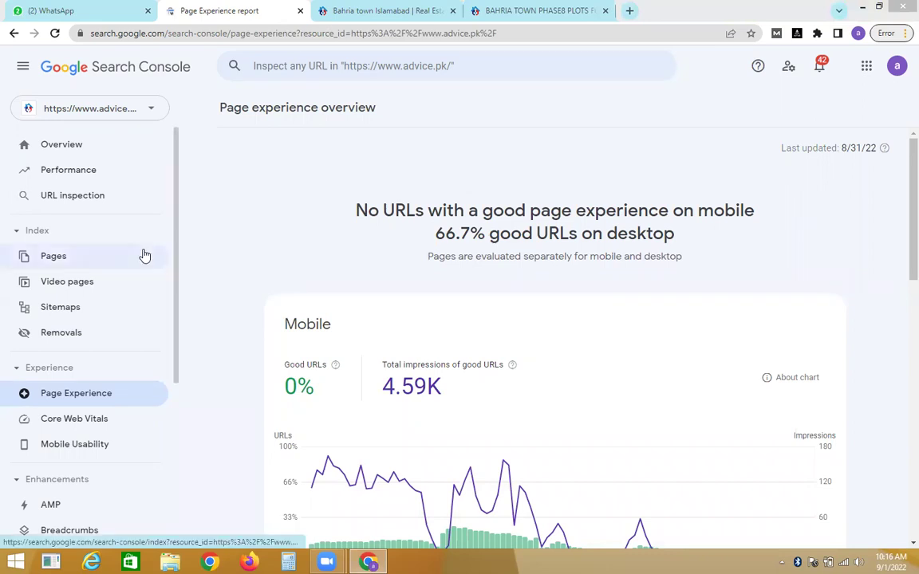
{"action": "left_click", "coordinate": [86, 335]}
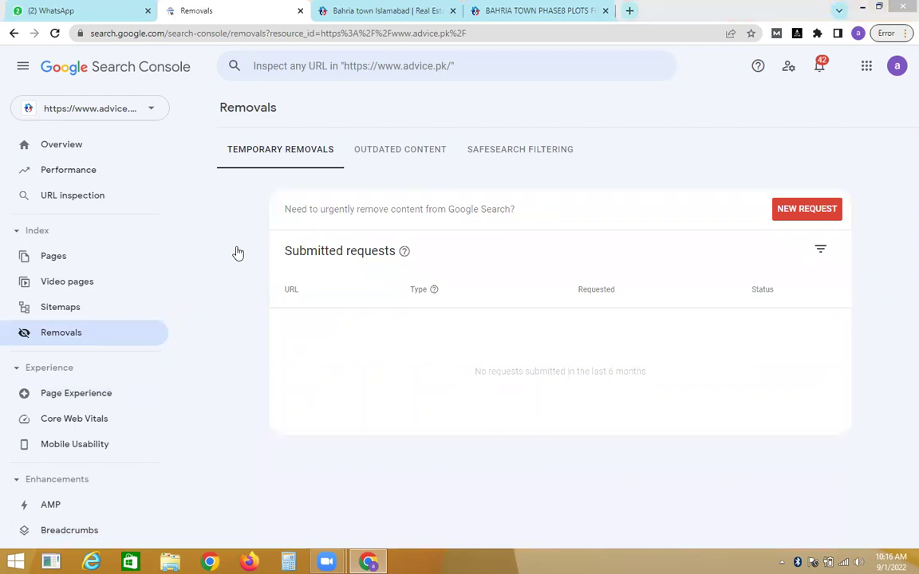
{"action": "left_click", "coordinate": [806, 209]}
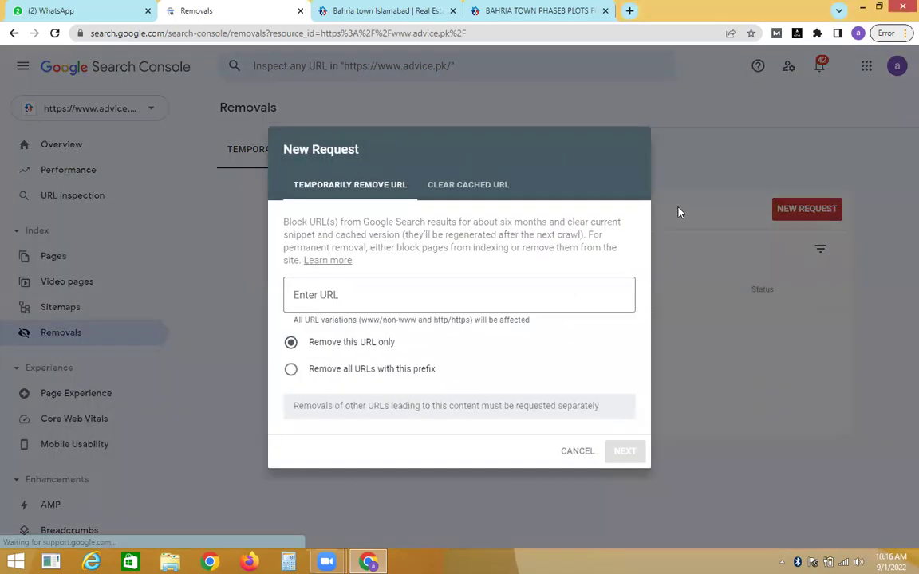
{"action": "left_click", "coordinate": [310, 378]}
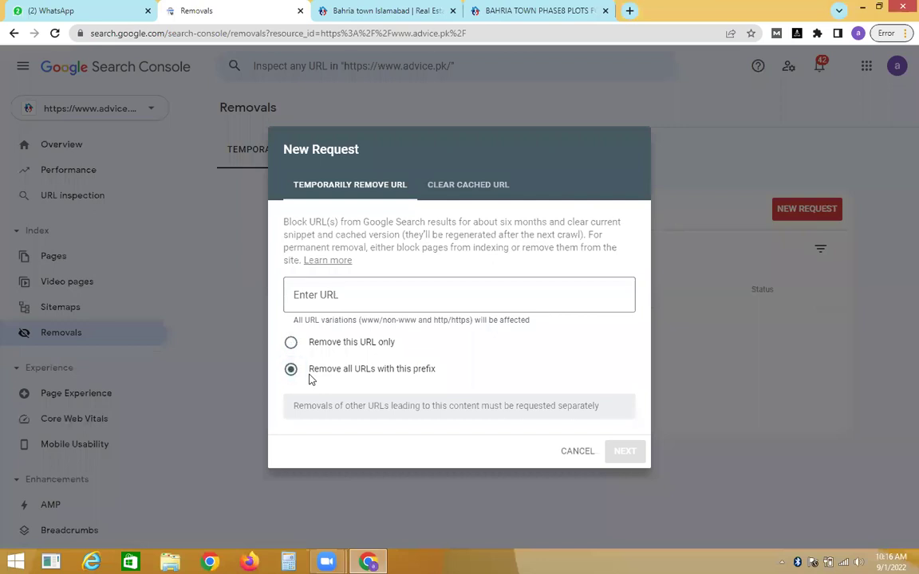
{"action": "left_click", "coordinate": [292, 343]}
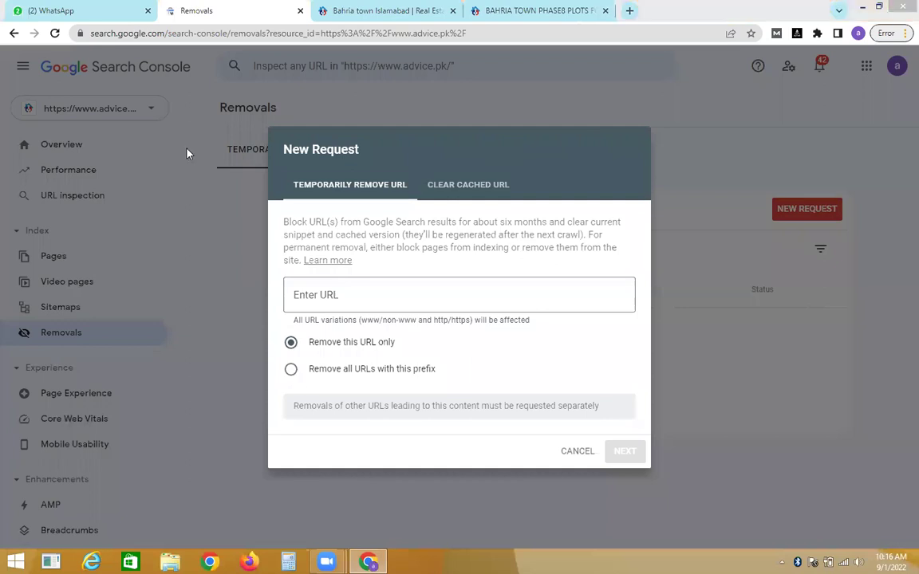
{"action": "left_click", "coordinate": [335, 293]}
{"action": "type", "text": "ad"}
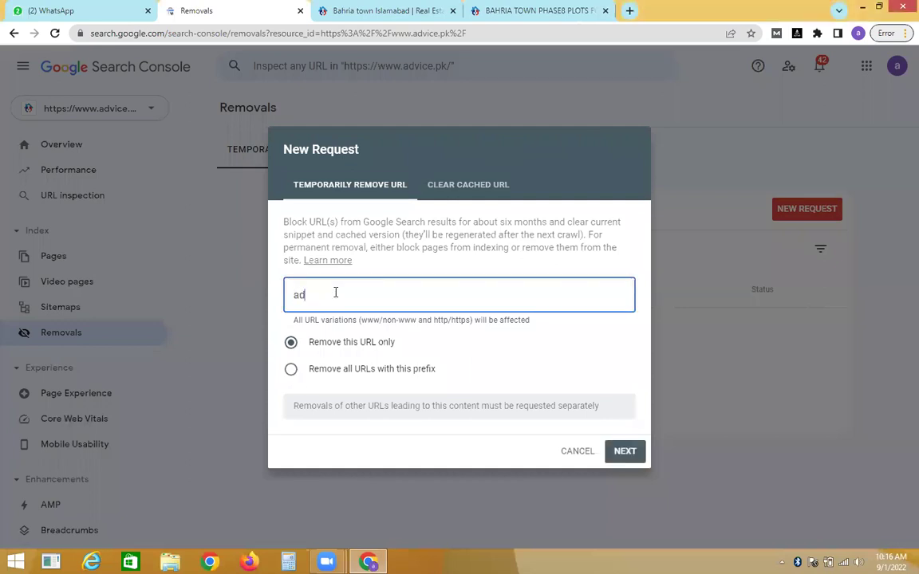
{"action": "type", "text": "vice.pk"}
{"action": "left_click", "coordinate": [357, 339]}
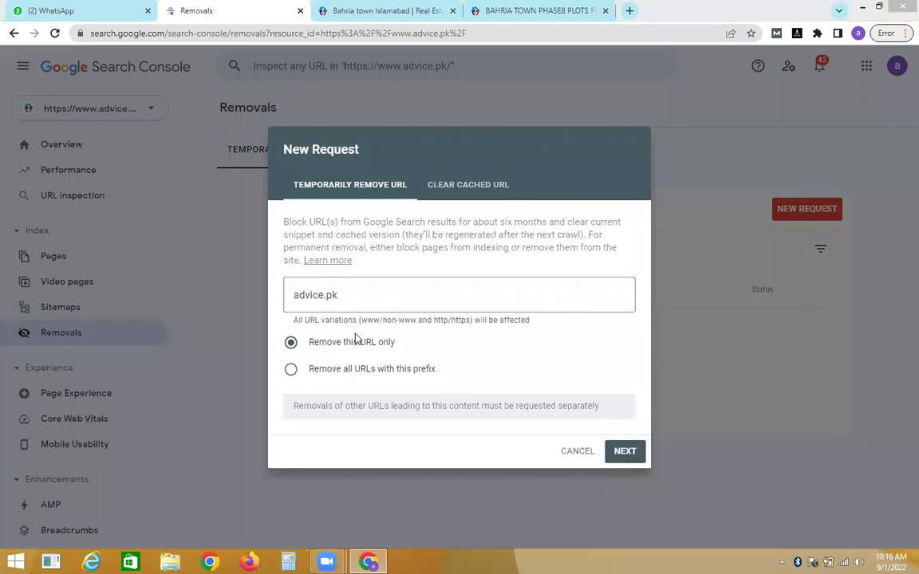
{"action": "left_click", "coordinate": [328, 295]}
{"action": "double_click", "coordinate": [319, 294]}
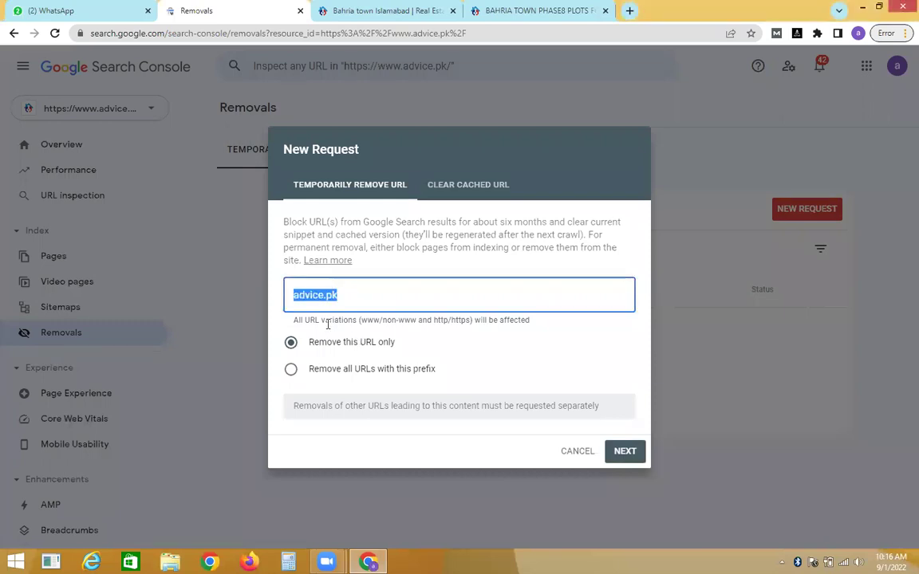
{"action": "left_click", "coordinate": [292, 343]}
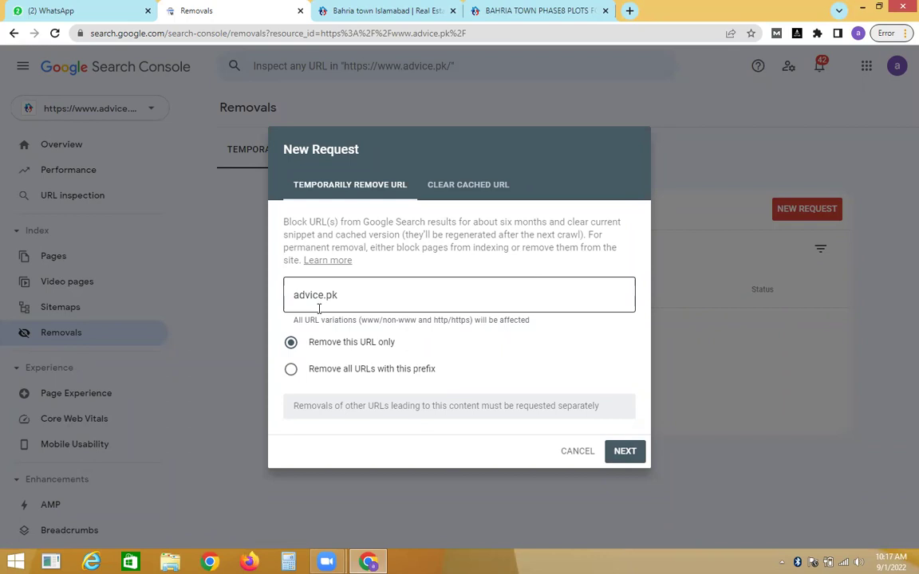
Set the request to remove all URLs with this prefix and extend the URL to advice.pk/page4
{"action": "left_click", "coordinate": [292, 370]}
{"action": "left_click", "coordinate": [353, 293]}
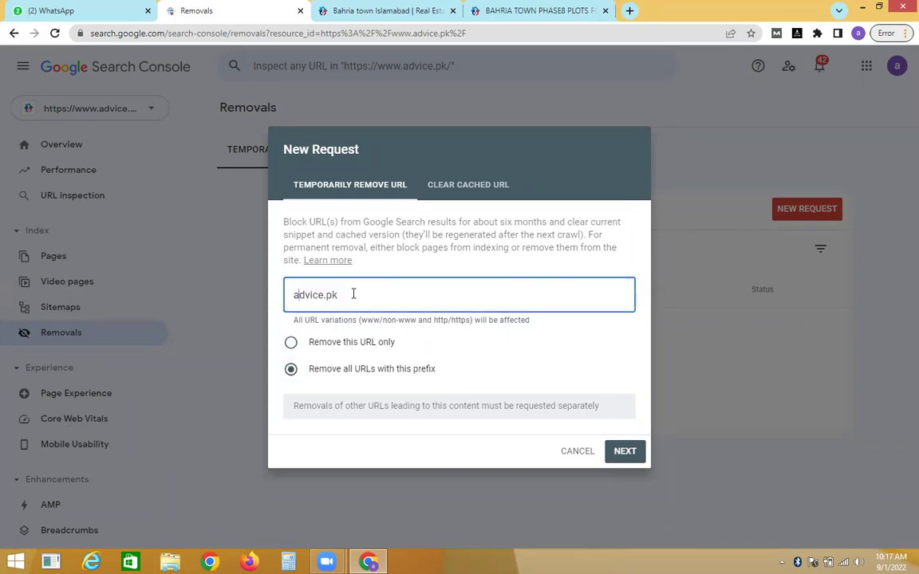
{"action": "type", "text": "/p"}
{"action": "type", "text": "age 1"}
{"action": "key", "text": "BackSpace"}
{"action": "key", "text": "BackSpace"}
{"action": "type", "text": "1"}
{"action": "key", "text": "BackSpace"}
{"action": "key", "text": "BackSpace"}
{"action": "key", "text": "BackSpace"}
{"action": "key", "text": "BackSpace"}
{"action": "type", "text": "age2"}
{"action": "key", "text": "BackSpace"}
{"action": "type", "text": "3"}
{"action": "key", "text": "BackSpace"}
{"action": "type", "text": "4"}
Switch the request for advice.pk/page4 to remove this URL only and cancel the request
{"action": "left_click", "coordinate": [341, 344]}
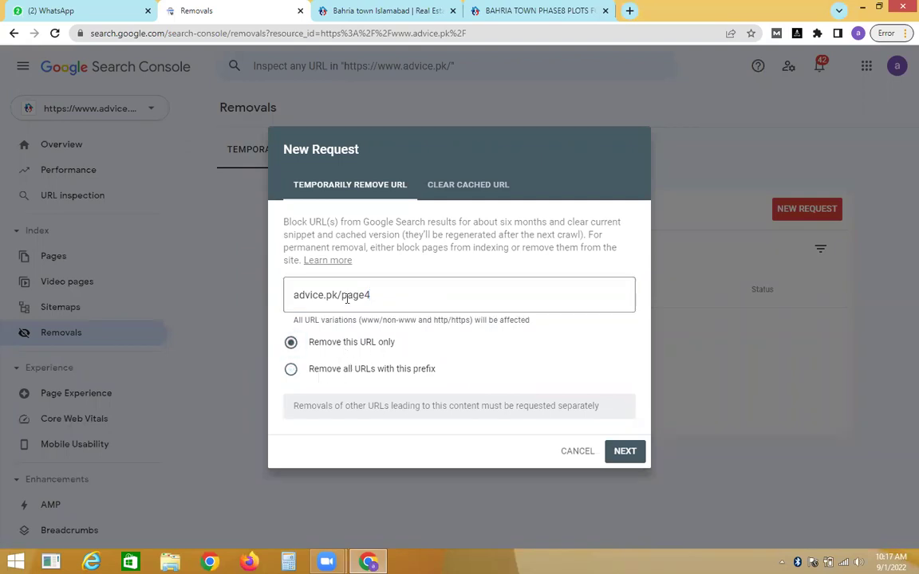
{"action": "left_click", "coordinate": [351, 293]}
{"action": "key", "text": "ctrl+a"}
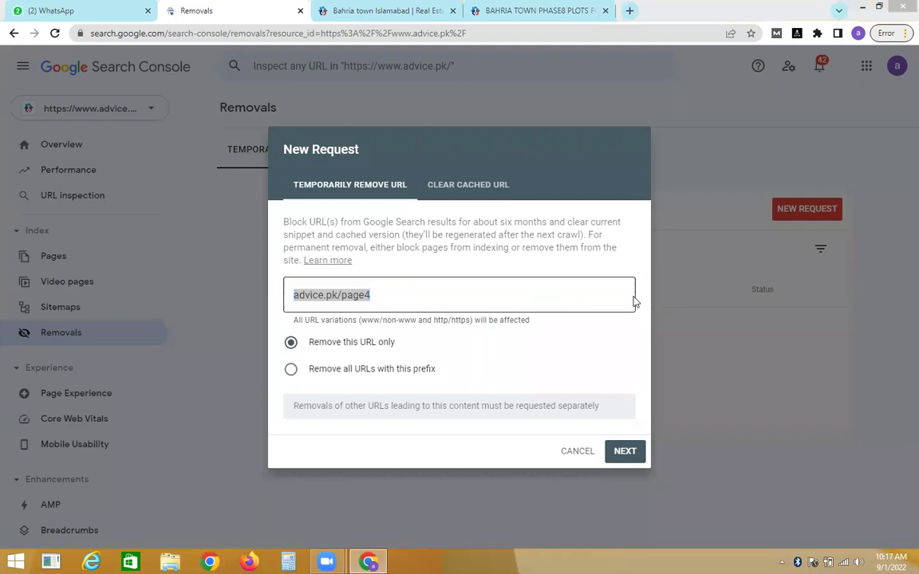
{"action": "left_click", "coordinate": [568, 451]}
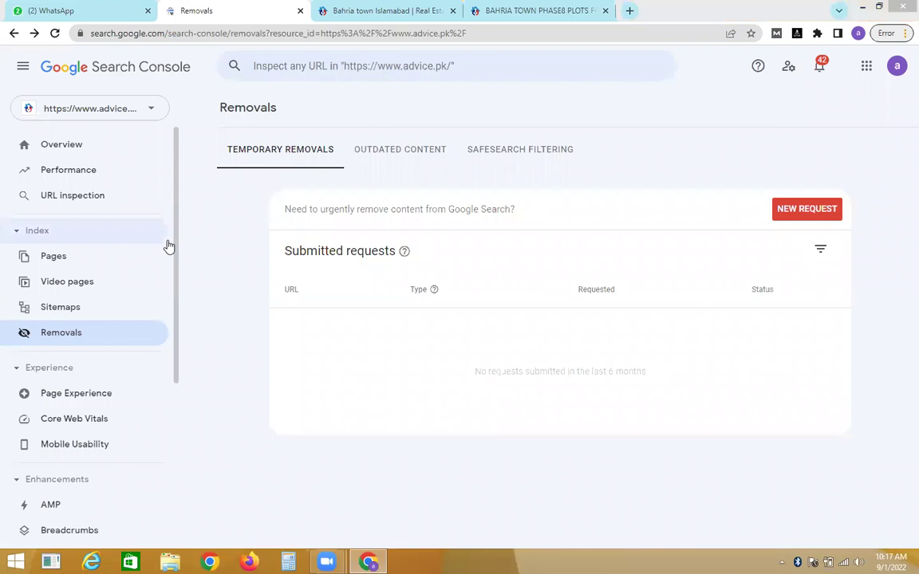
Review the mobile and desktop sections of the Page Experience report and open the Core Web Vitals report
{"action": "left_click", "coordinate": [94, 392]}
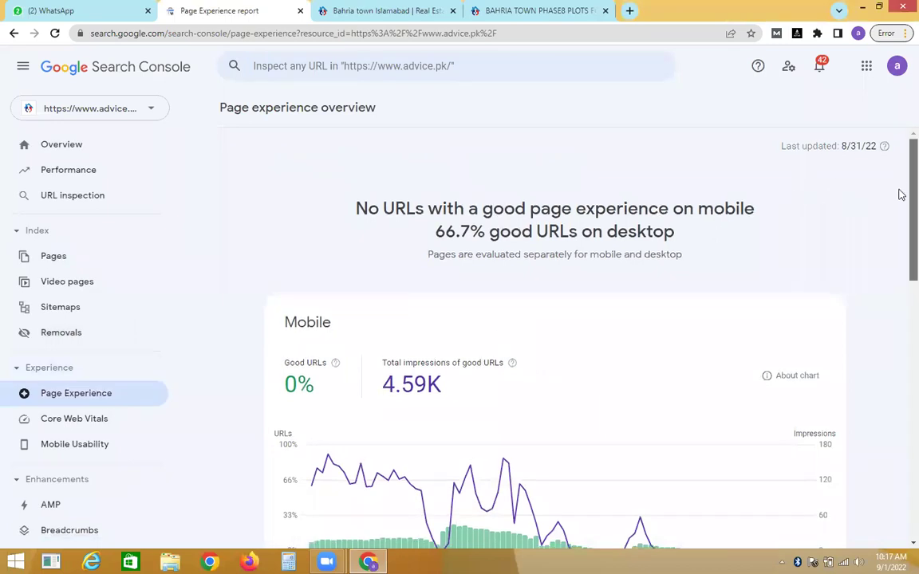
{"action": "scroll", "coordinate": [900, 231], "scroll_direction": "down", "scroll_amount": 1}
{"action": "scroll", "coordinate": [900, 232], "scroll_direction": "down", "scroll_amount": 3}
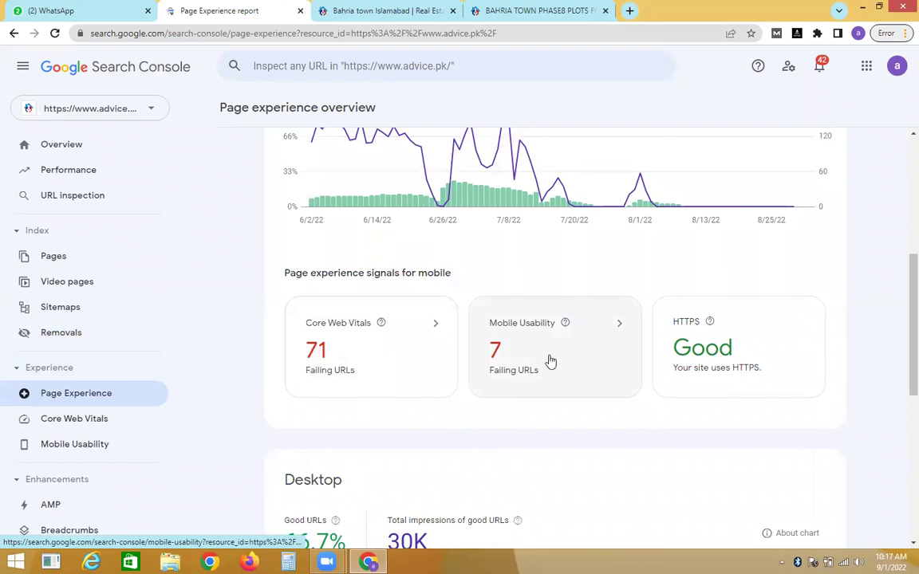
{"action": "scroll", "coordinate": [898, 363], "scroll_direction": "down", "scroll_amount": 2}
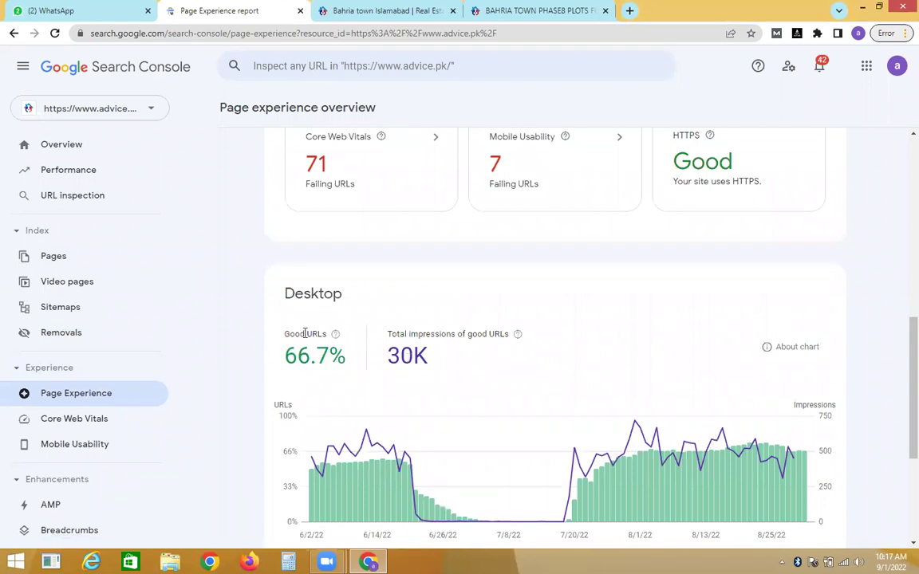
{"action": "left_click_drag", "start_coordinate": [348, 370], "coordinate": [280, 357]}
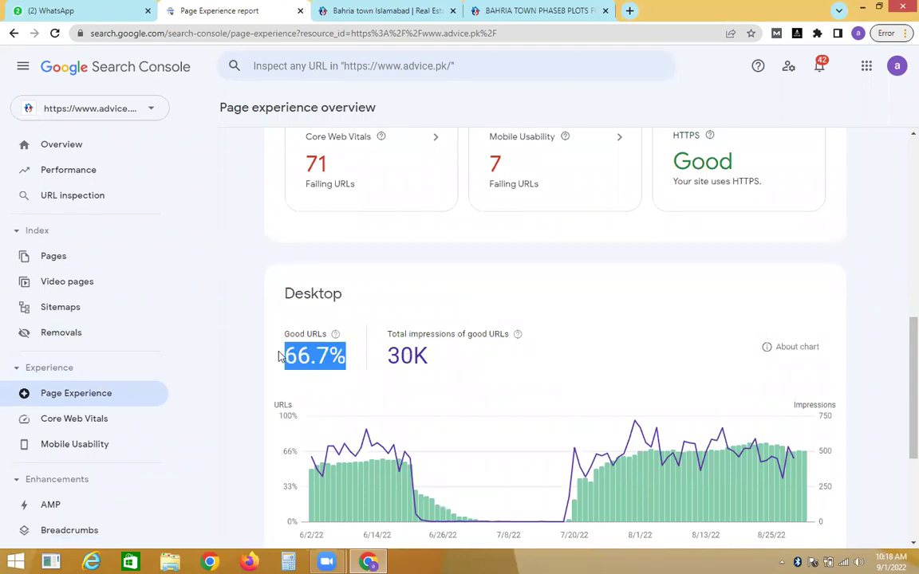
{"action": "left_click", "coordinate": [93, 430]}
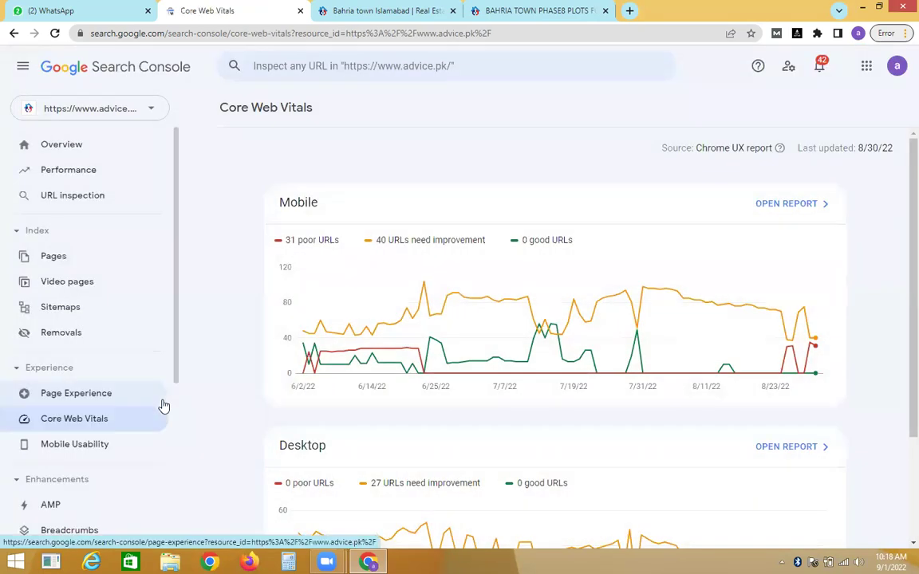
Search Google for "page speed insight" in a new browser tab and open the PageSpeed Insights website
{"action": "left_click", "coordinate": [629, 11]}
{"action": "type", "text": "pa"}
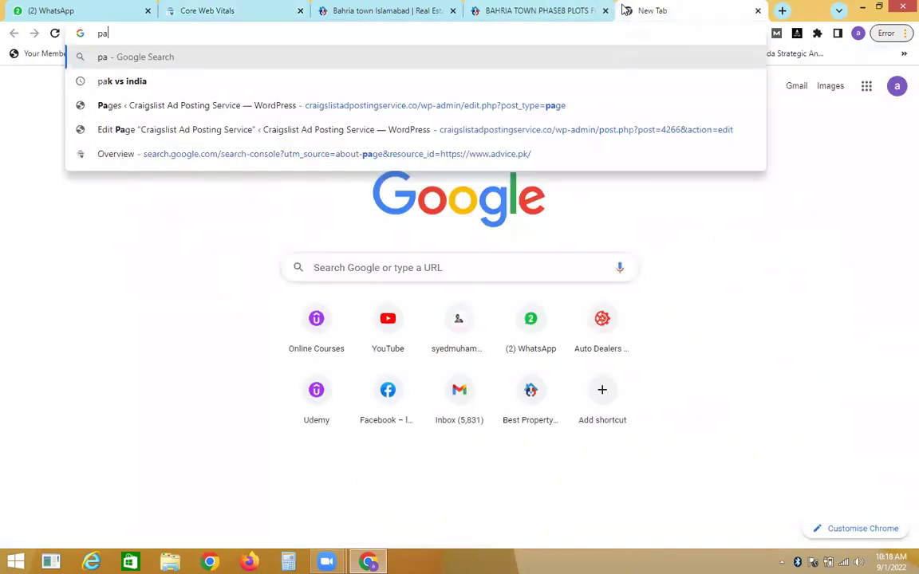
{"action": "type", "text": "ge spee"}
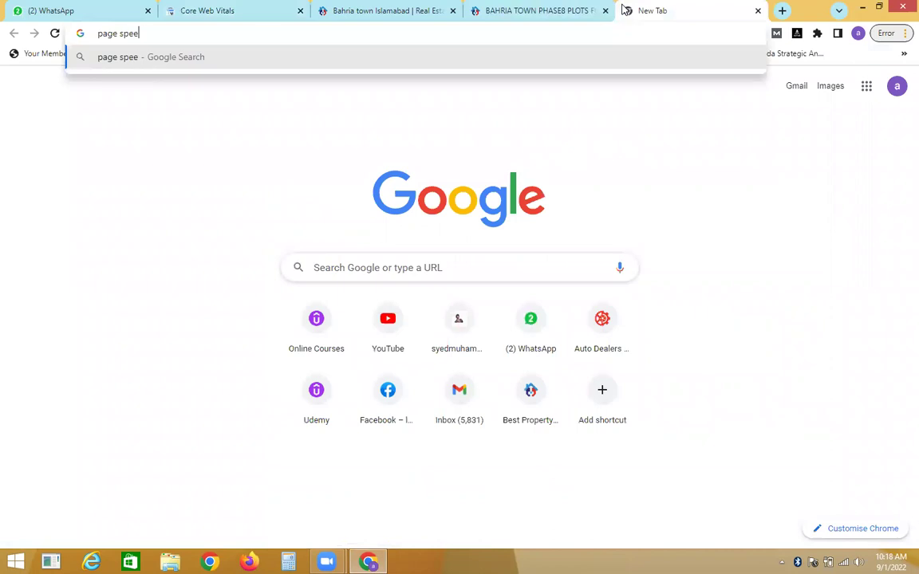
{"action": "type", "text": "d insight"}
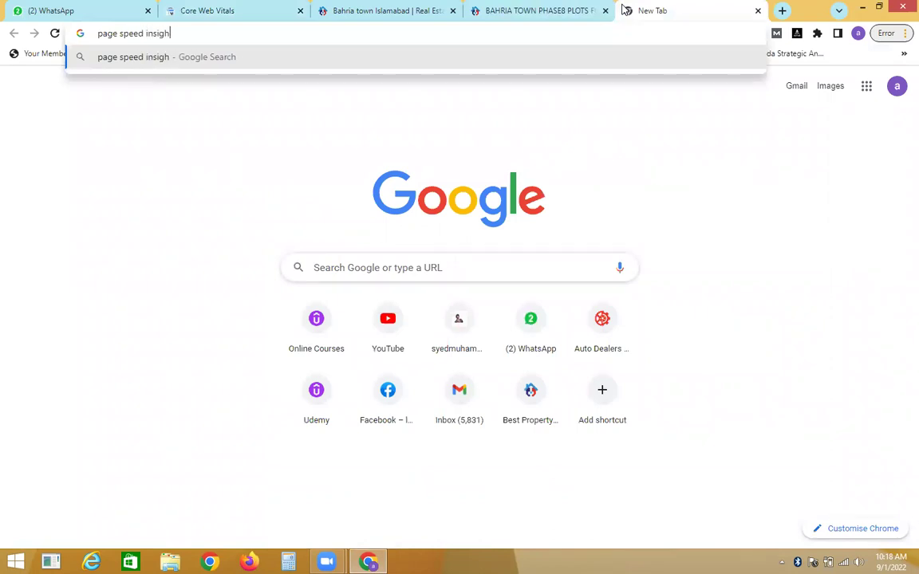
{"action": "key", "text": "Return"}
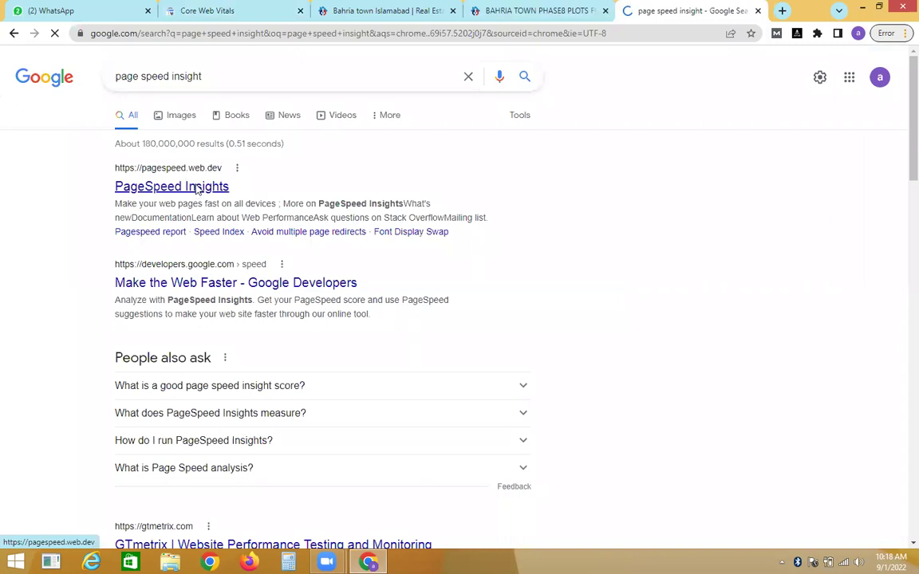
{"action": "left_click", "coordinate": [197, 189]}
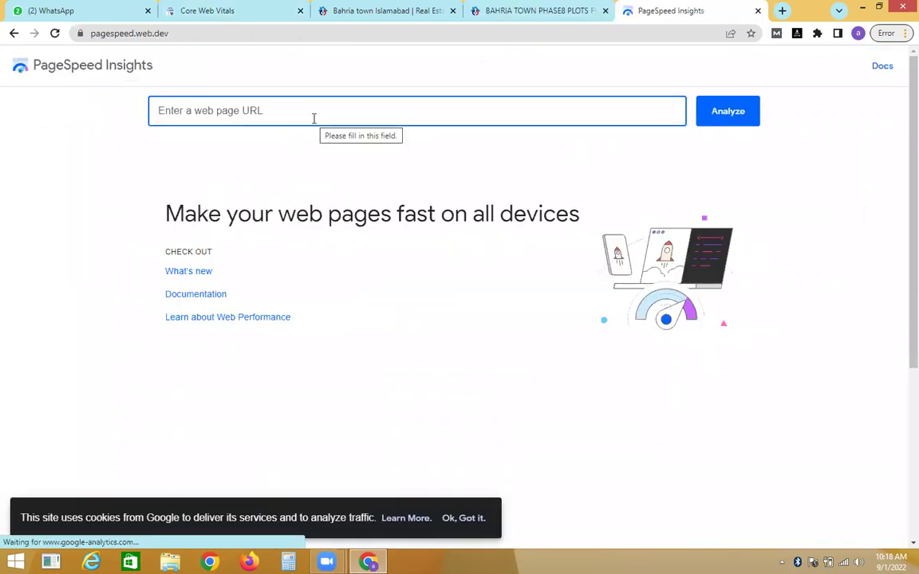
Return to the Core Web Vitals report and review the URLs needing improvement on desktop and mobile and the poor mobile URLs
{"action": "left_click", "coordinate": [248, 6]}
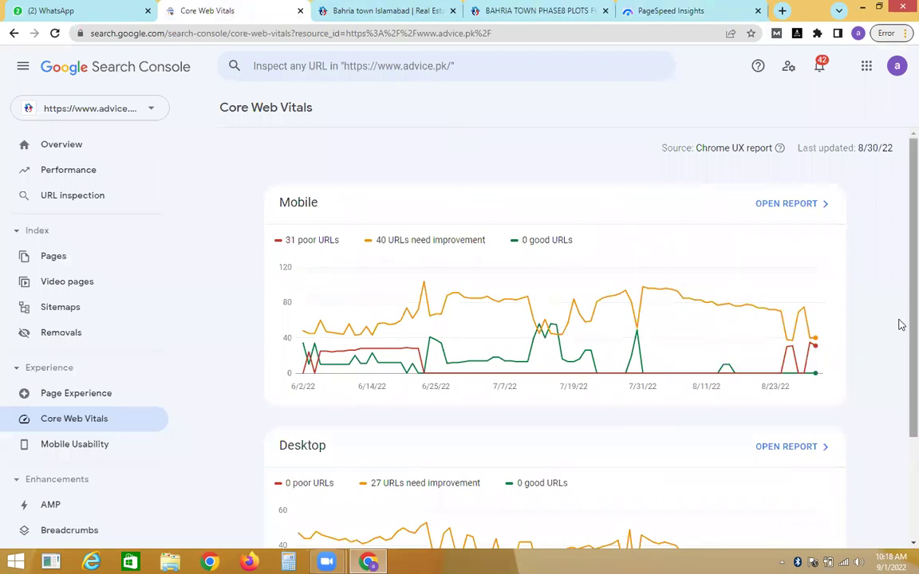
{"action": "scroll", "coordinate": [899, 382], "scroll_direction": "down", "scroll_amount": 3}
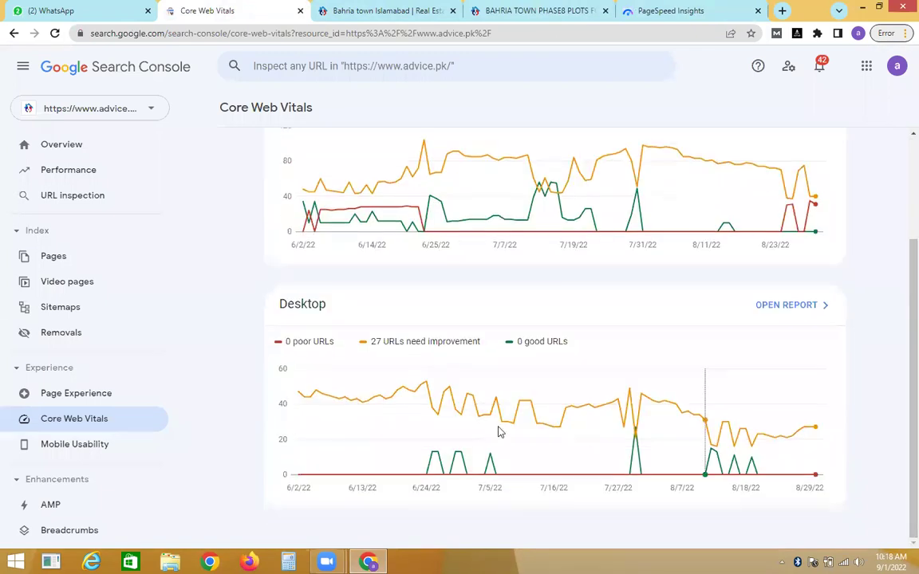
{"action": "triple_click", "coordinate": [376, 338]}
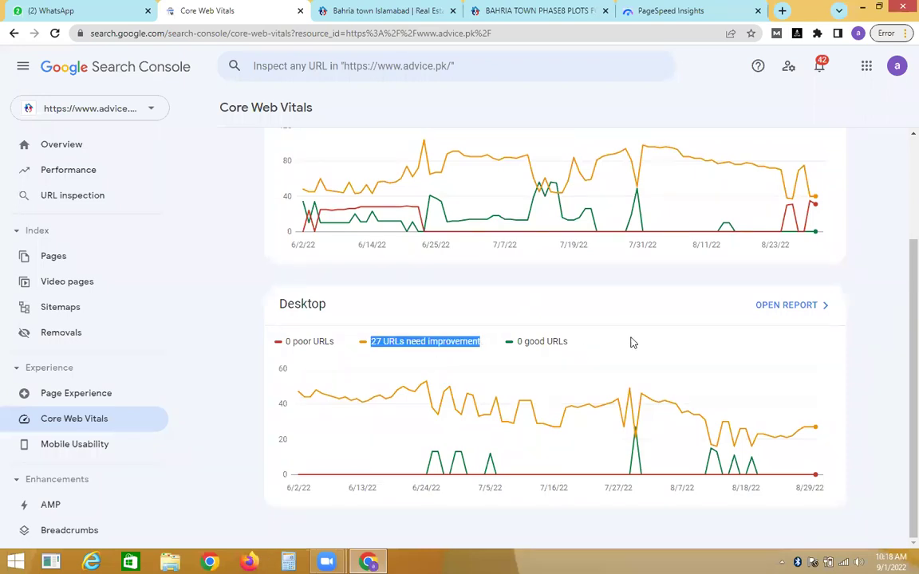
{"action": "left_click_drag", "start_coordinate": [901, 313], "coordinate": [901, 211]}
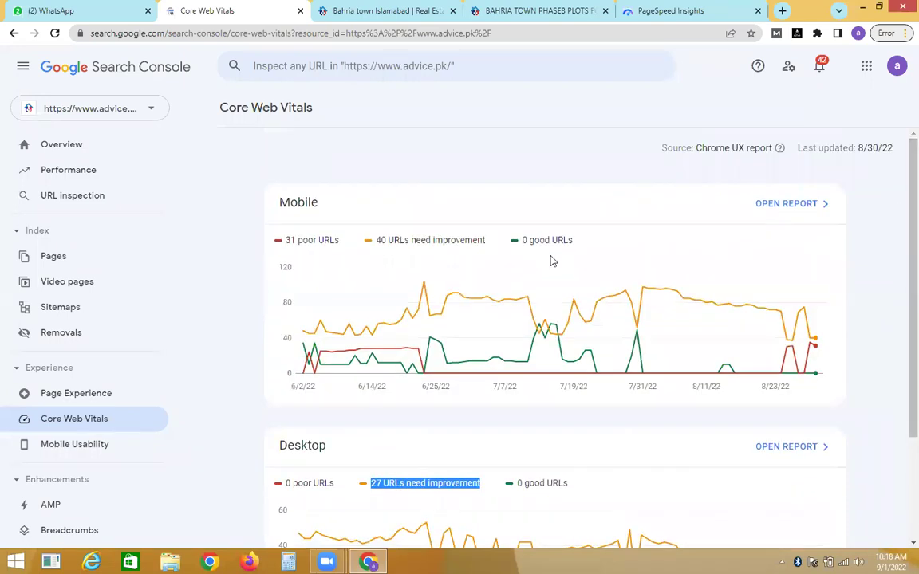
{"action": "triple_click", "coordinate": [472, 241]}
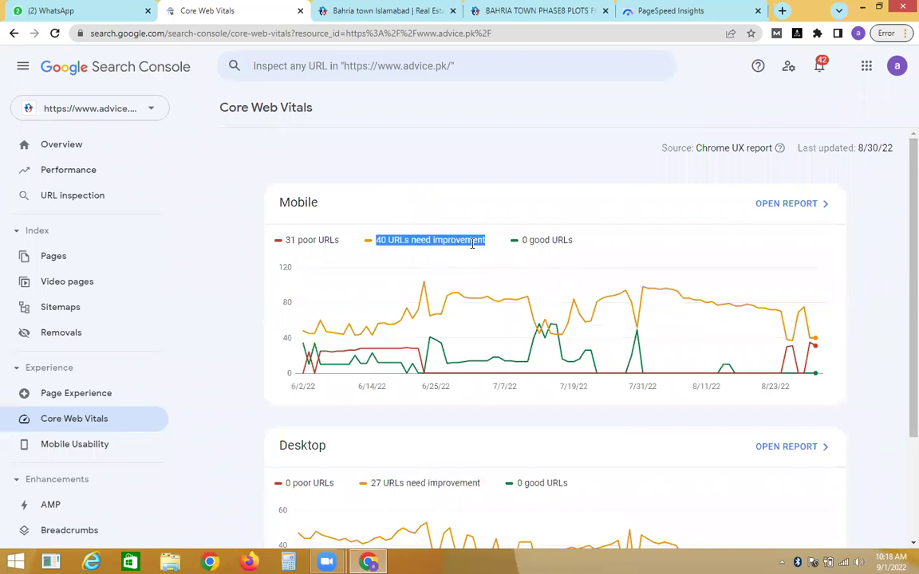
{"action": "triple_click", "coordinate": [327, 239]}
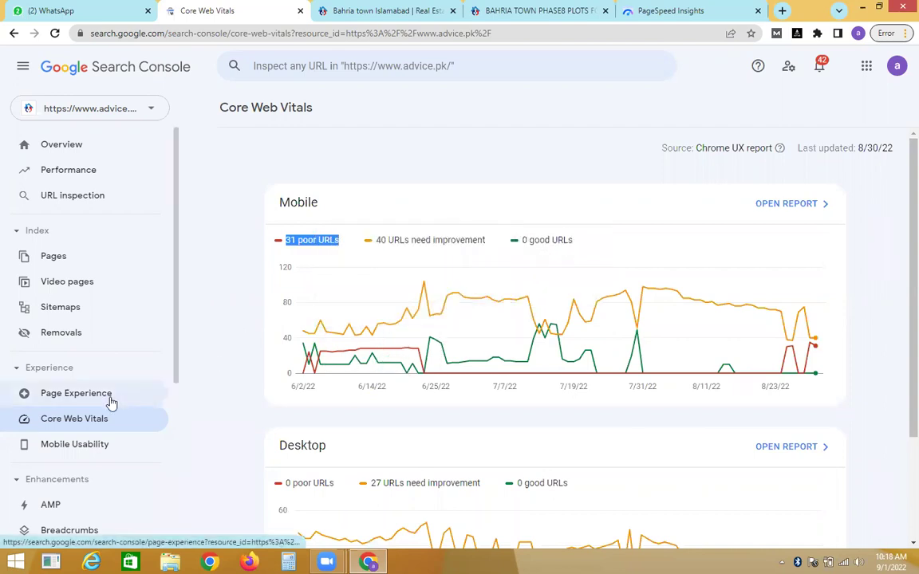
Open the Mobile Usability report and review the page chart and the issues listed under why pages aren't usable on mobile
{"action": "left_click", "coordinate": [86, 443]}
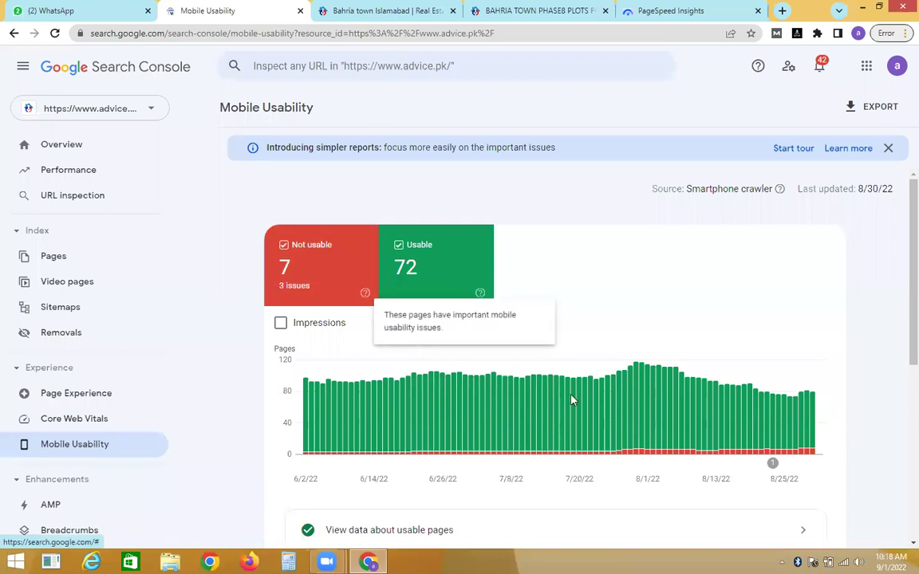
{"action": "scroll", "coordinate": [898, 383], "scroll_direction": "down", "scroll_amount": 4}
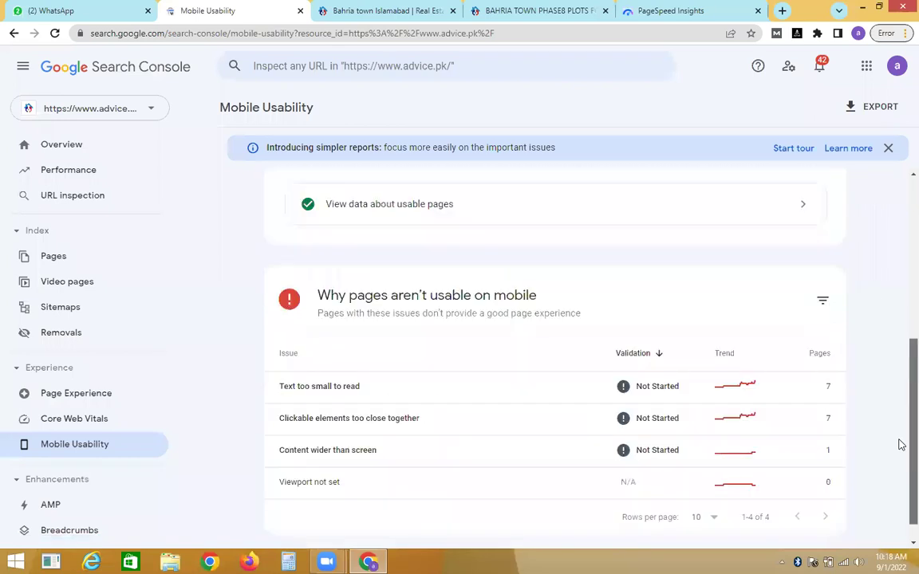
{"action": "scroll", "coordinate": [900, 374], "scroll_direction": "up", "scroll_amount": 2}
{"action": "scroll", "coordinate": [900, 359], "scroll_direction": "up", "scroll_amount": 1}
{"action": "scroll", "coordinate": [898, 431], "scroll_direction": "down", "scroll_amount": 3}
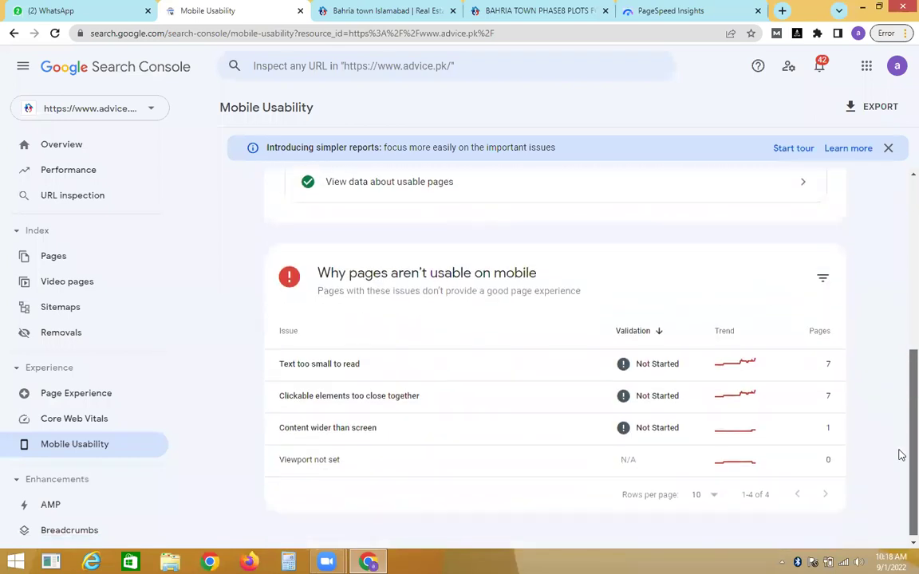
{"action": "scroll", "coordinate": [899, 435], "scroll_direction": "up", "scroll_amount": 1}
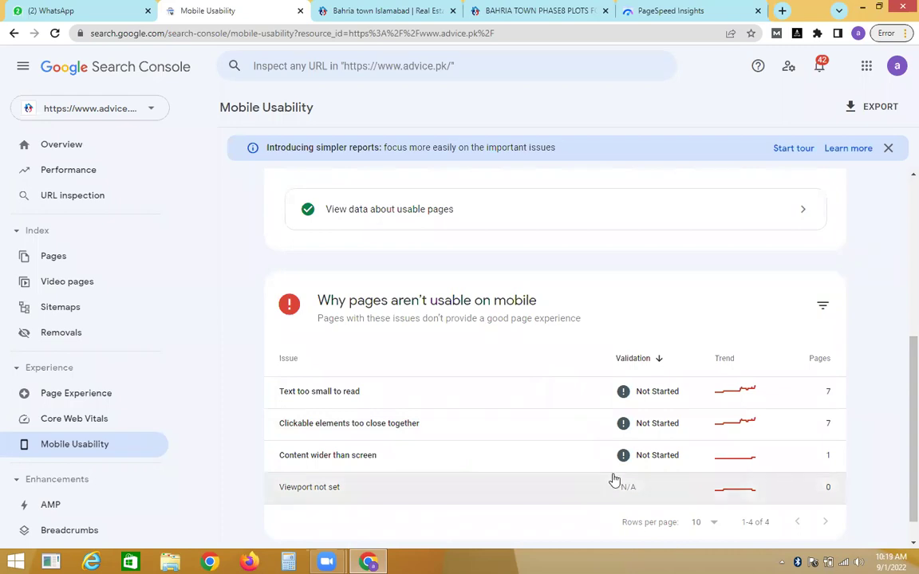
{"action": "scroll", "coordinate": [902, 266], "scroll_direction": "up", "scroll_amount": 4}
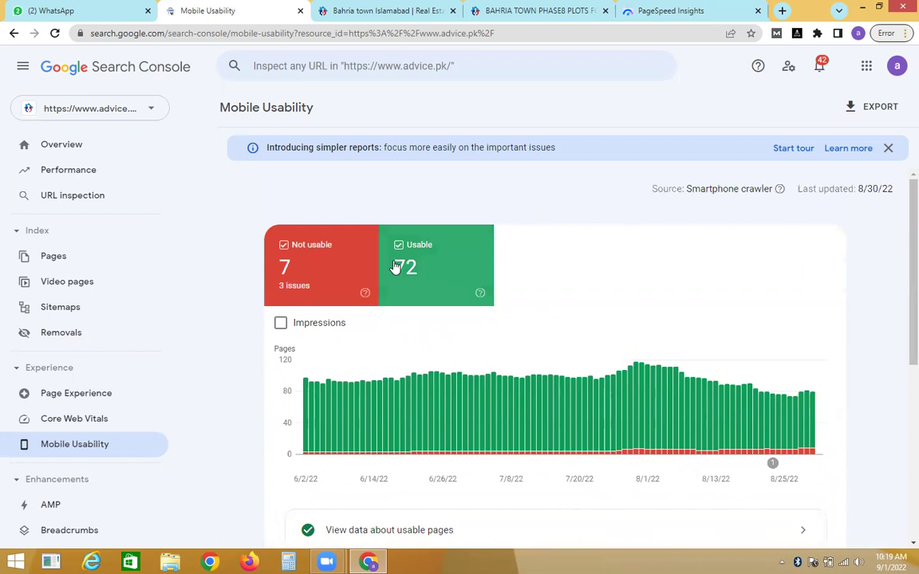
Limit the Mobile Usability chart to the not usable pages and open the AMP report
{"action": "left_click", "coordinate": [330, 272]}
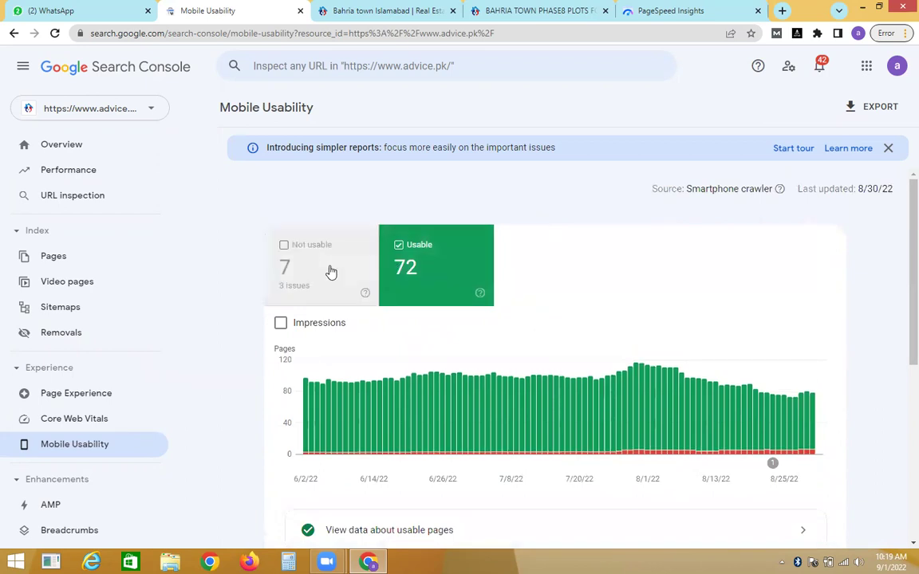
{"action": "left_click", "coordinate": [357, 279]}
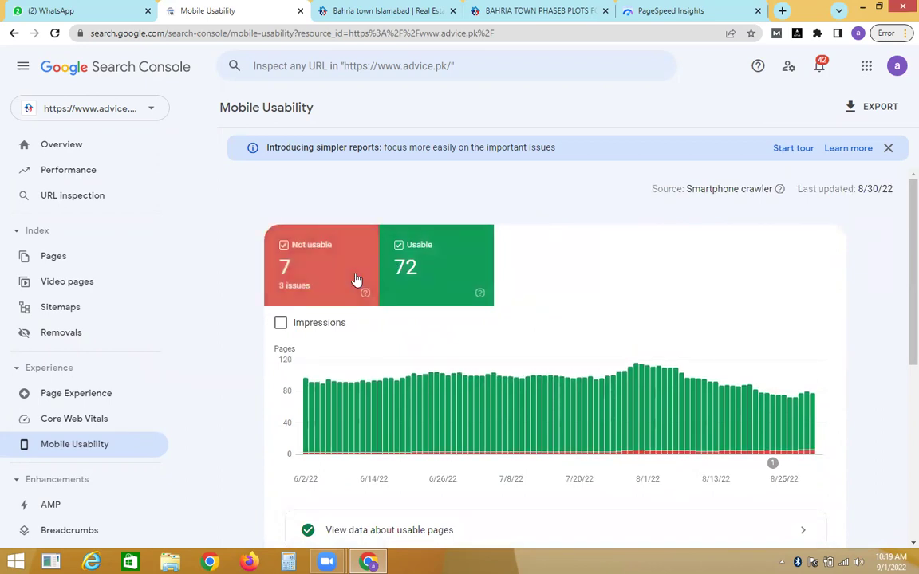
{"action": "left_click", "coordinate": [433, 273]}
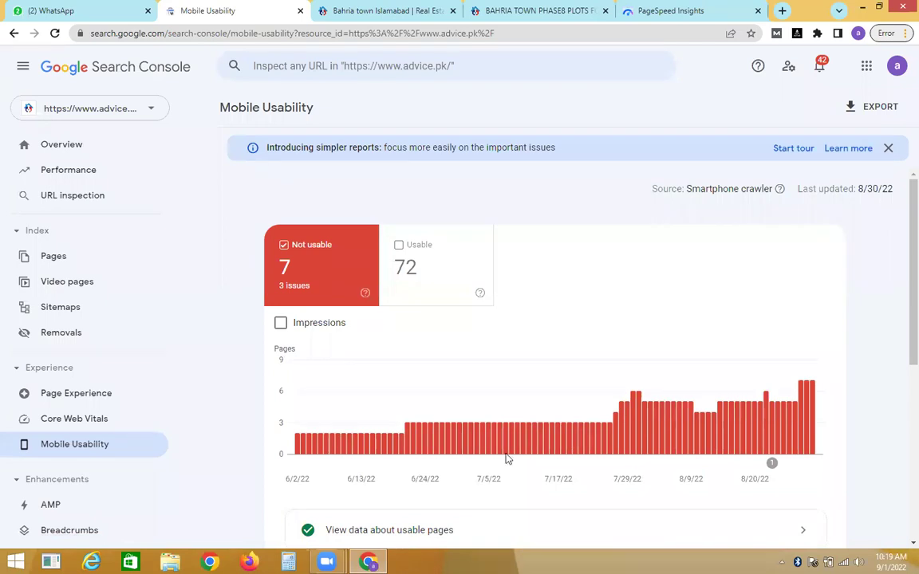
{"action": "mouse_move", "coordinate": [507, 459]}
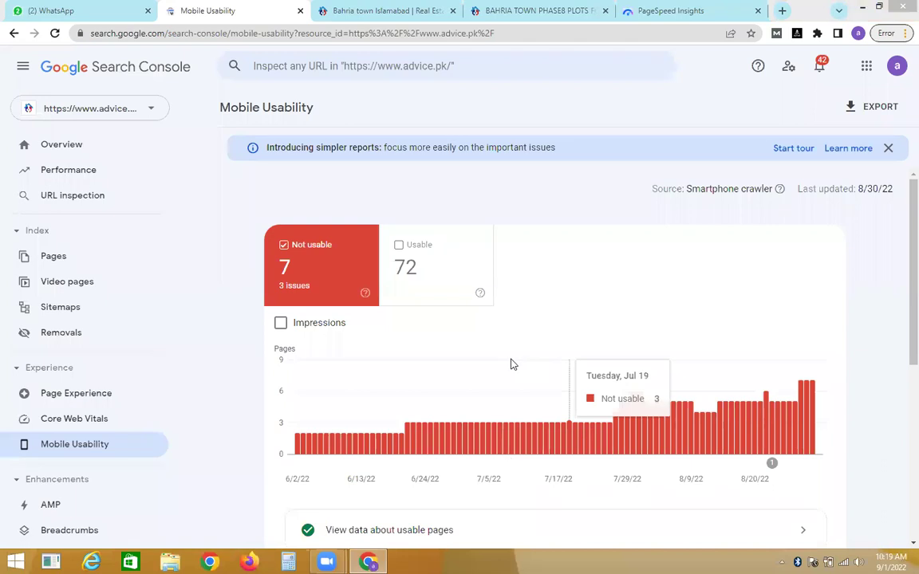
{"action": "left_click", "coordinate": [79, 506]}
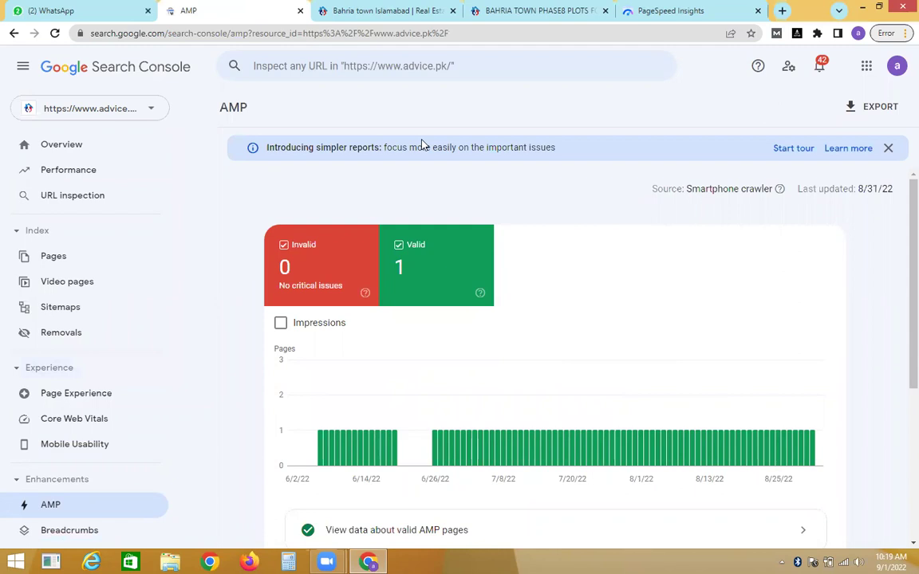
Search Google for "10 beast" in a new browser tab and open the 10beasts.com website
{"action": "left_click", "coordinate": [784, 11]}
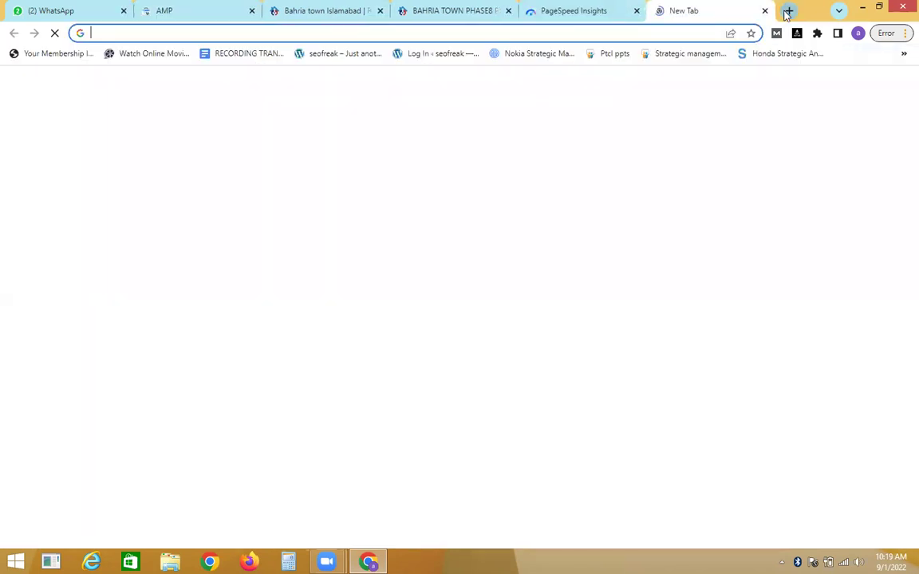
{"action": "type", "text": "1"}
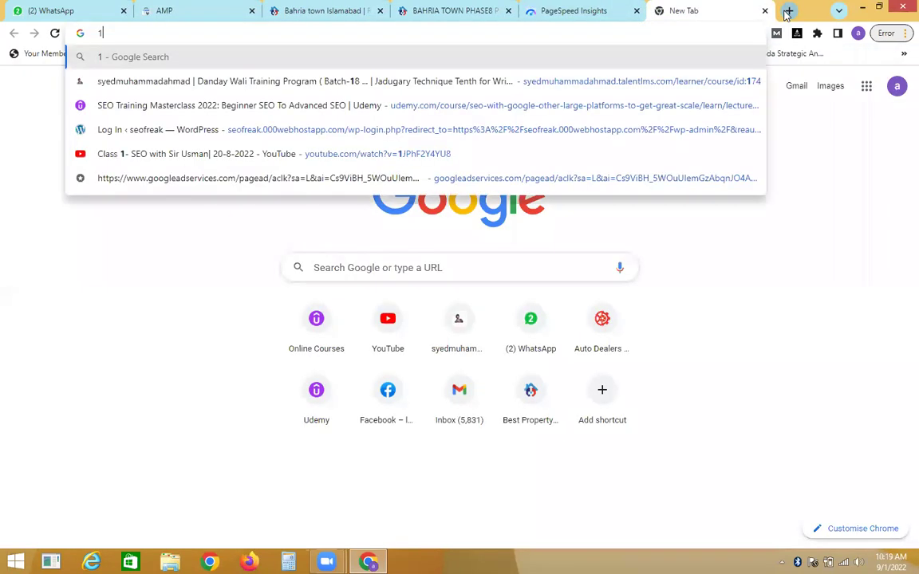
{"action": "type", "text": "0 beast"}
{"action": "key", "text": "Return"}
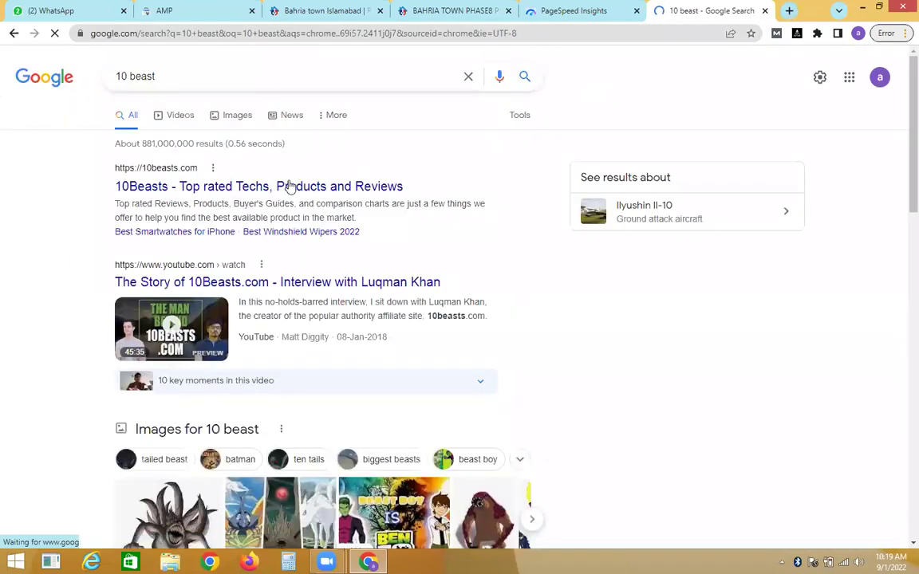
{"action": "left_click", "coordinate": [289, 186]}
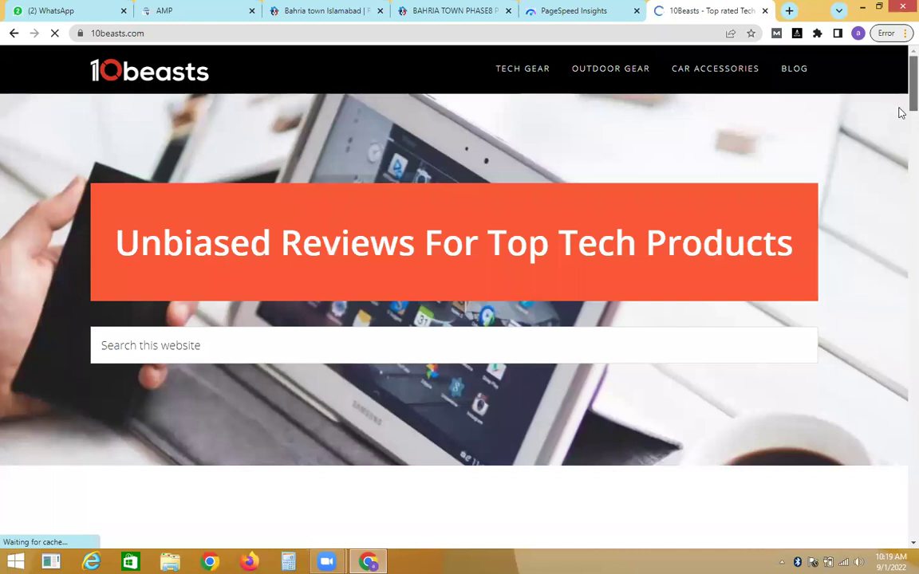
Look through the 10beasts.com home page from its header down through the tech, car accessories, outdoor gear and shaver review sections
{"action": "scroll", "coordinate": [899, 83], "scroll_direction": "down", "scroll_amount": 5}
{"action": "scroll", "coordinate": [902, 86], "scroll_direction": "up", "scroll_amount": 5}
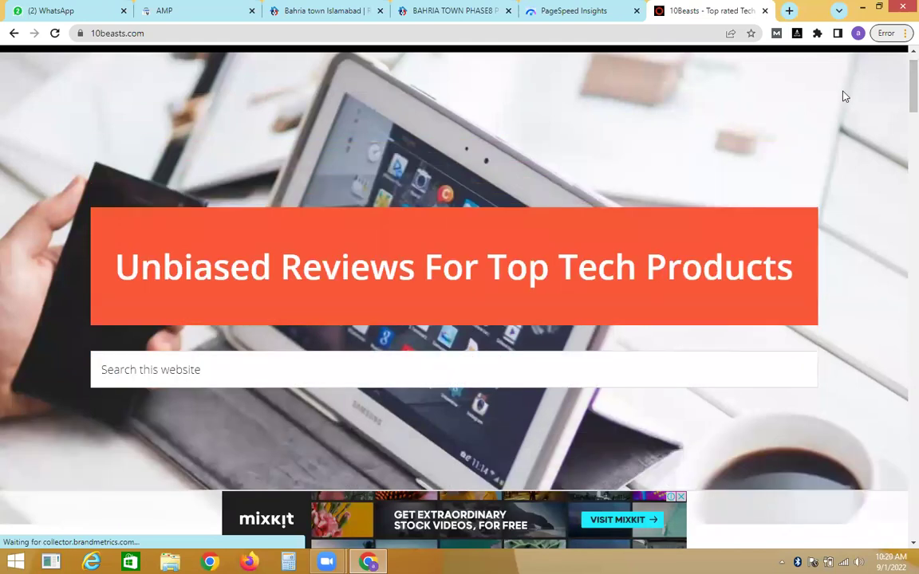
{"action": "scroll", "coordinate": [899, 80], "scroll_direction": "down", "scroll_amount": 6}
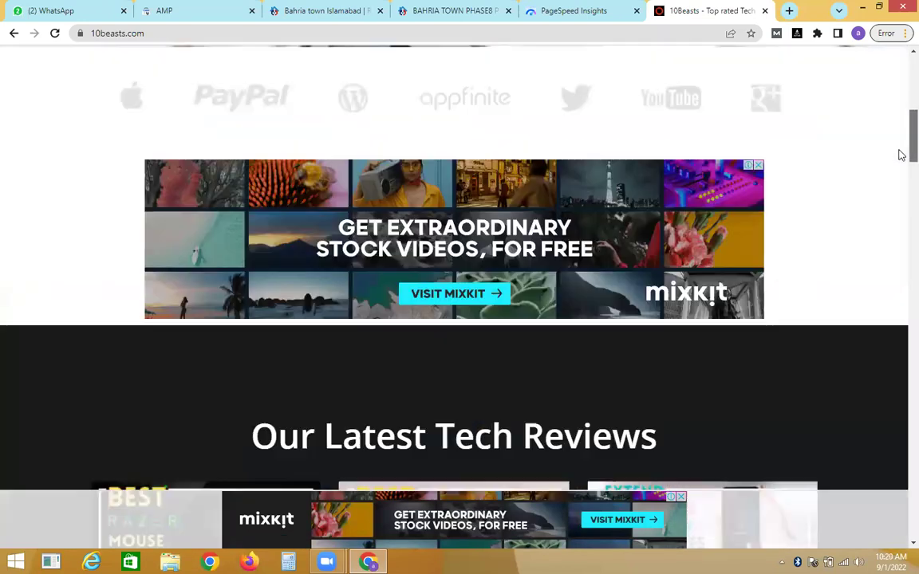
{"action": "scroll", "coordinate": [899, 167], "scroll_direction": "down", "scroll_amount": 9}
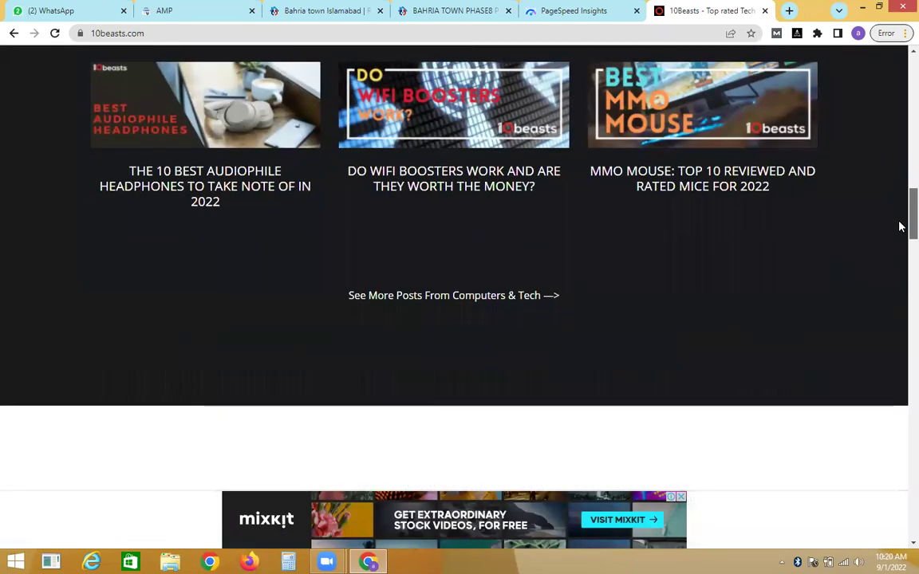
{"action": "scroll", "coordinate": [899, 239], "scroll_direction": "down", "scroll_amount": 7}
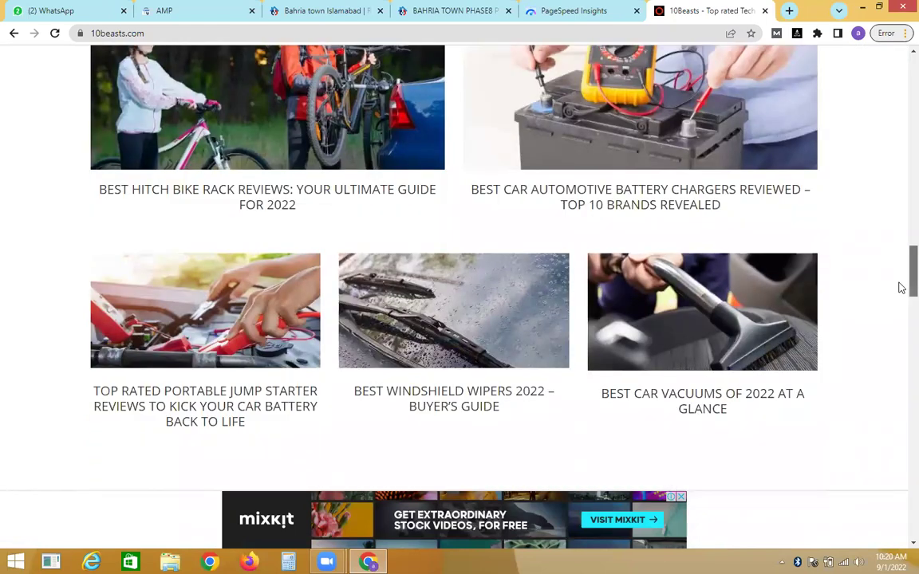
{"action": "scroll", "coordinate": [901, 287], "scroll_direction": "down", "scroll_amount": 5}
{"action": "scroll", "coordinate": [901, 294], "scroll_direction": "up", "scroll_amount": 2}
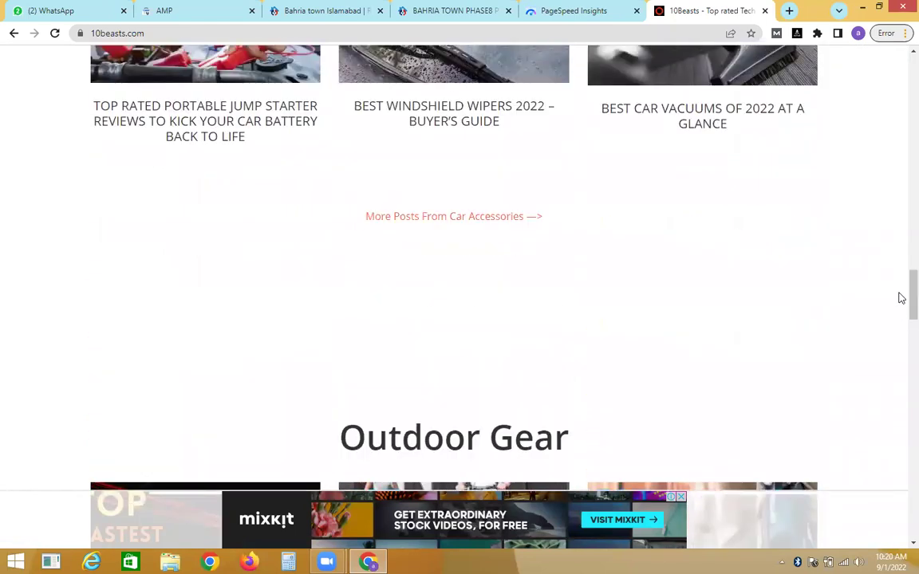
{"action": "scroll", "coordinate": [900, 308], "scroll_direction": "down", "scroll_amount": 2}
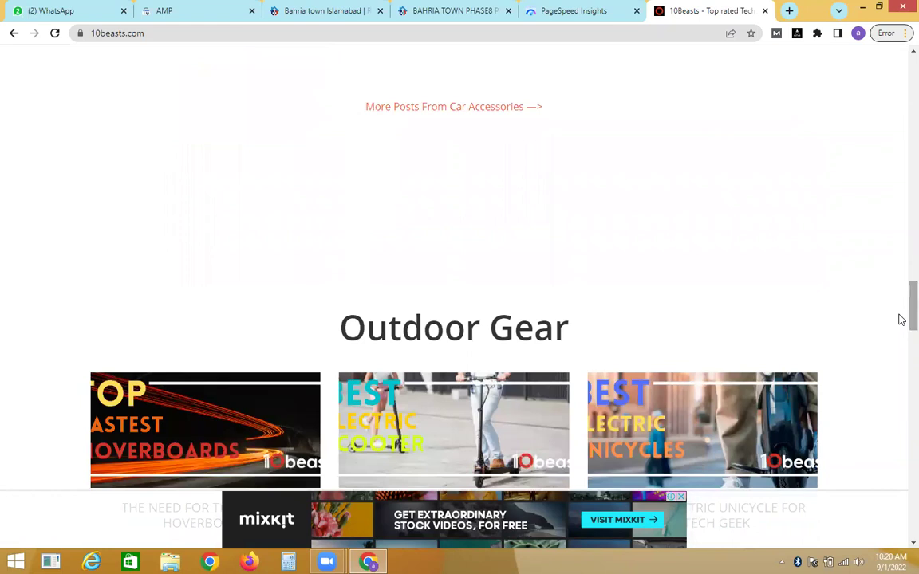
{"action": "scroll", "coordinate": [902, 319], "scroll_direction": "down", "scroll_amount": 6}
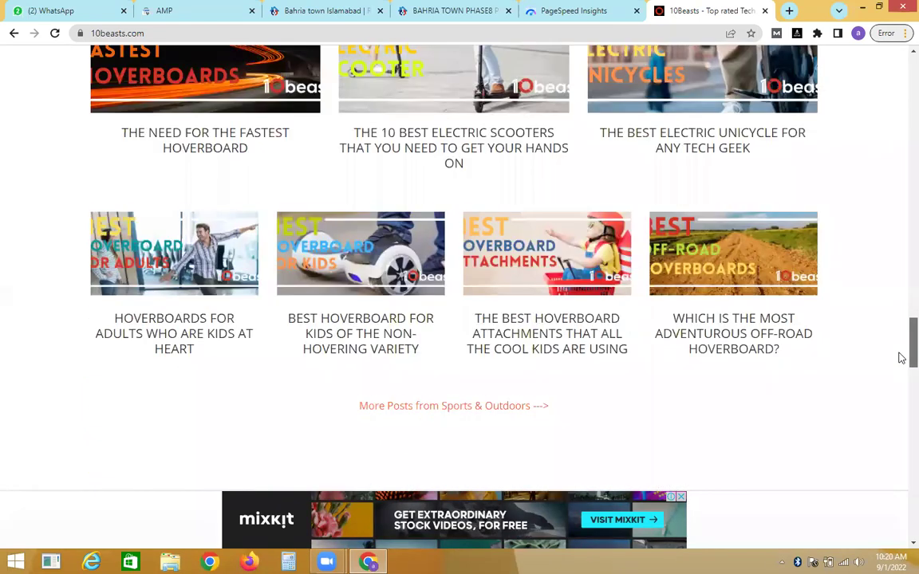
{"action": "scroll", "coordinate": [901, 363], "scroll_direction": "down", "scroll_amount": 3}
{"action": "left_click_drag", "start_coordinate": [901, 375], "coordinate": [901, 441]}
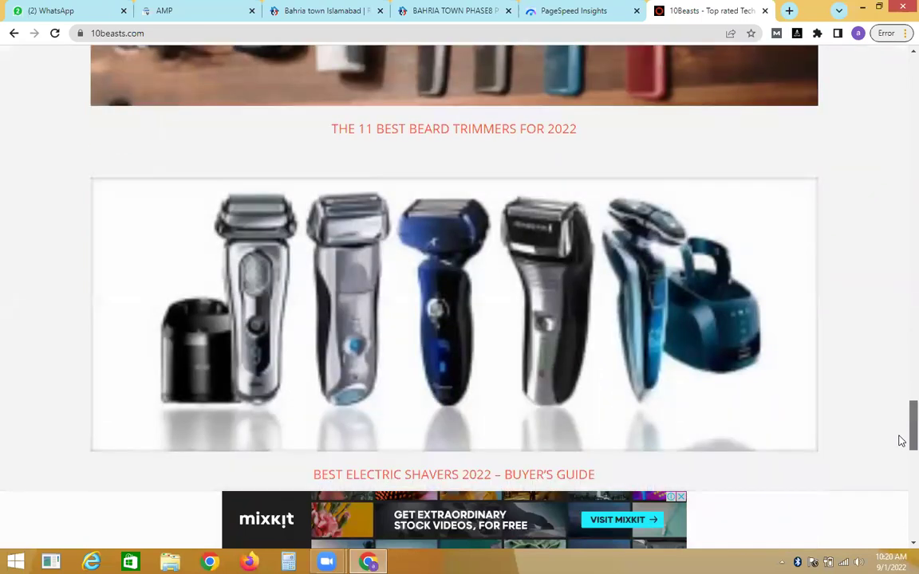
Switch back to Search Console and reopen the AMP report for advice.pk
{"action": "left_click", "coordinate": [184, 6]}
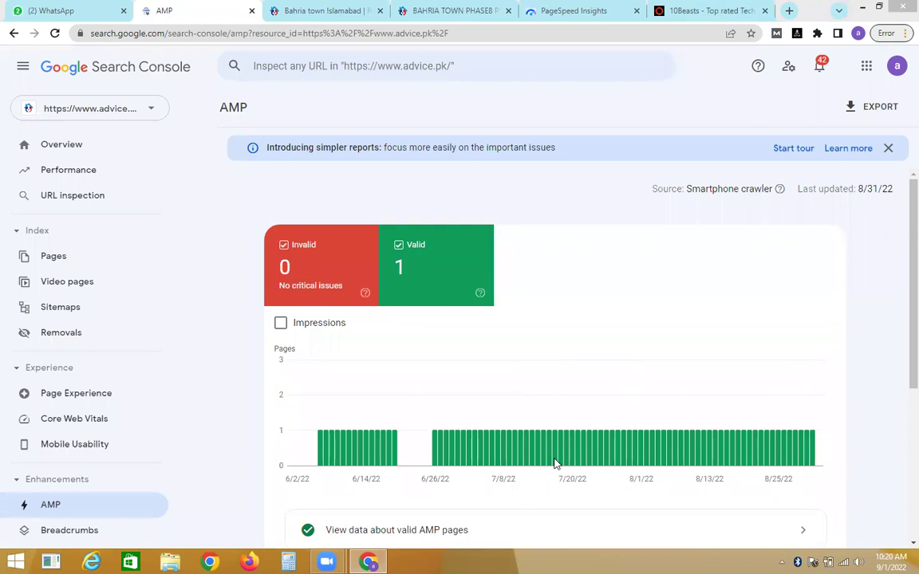
{"action": "left_click", "coordinate": [89, 508]}
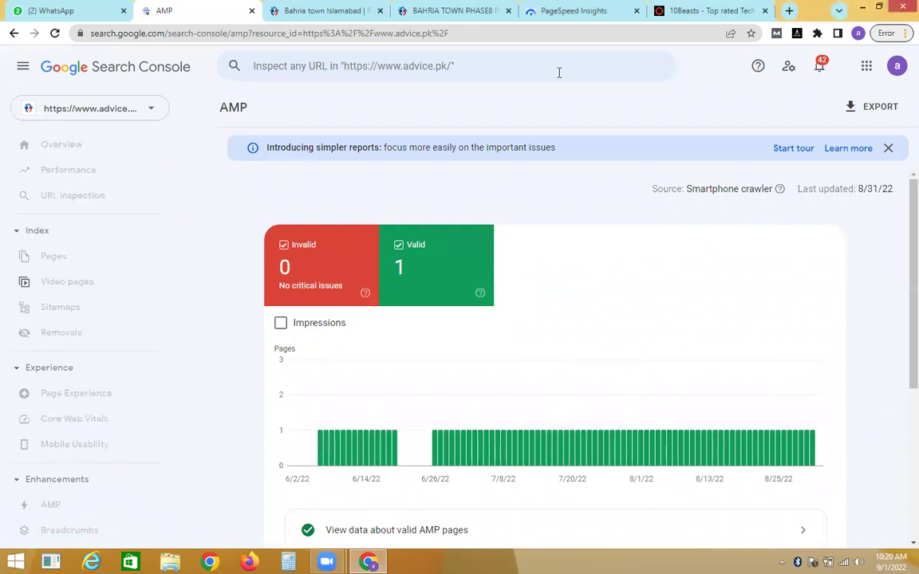
Return to the 10beasts.com home page and open the Best Hitch Bike Rack Reviews article under Car Accessories
{"action": "left_click", "coordinate": [657, 10]}
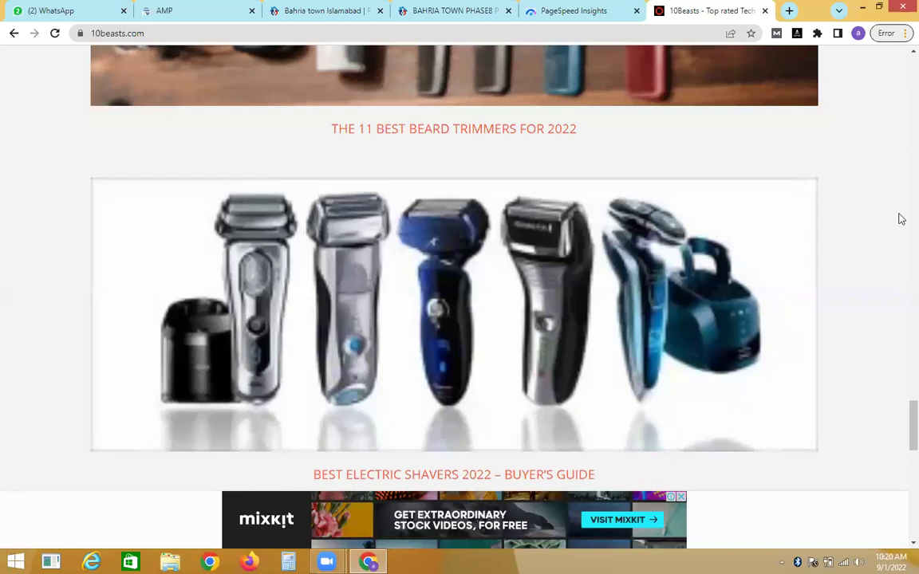
{"action": "left_click_drag", "start_coordinate": [900, 404], "coordinate": [898, 236]}
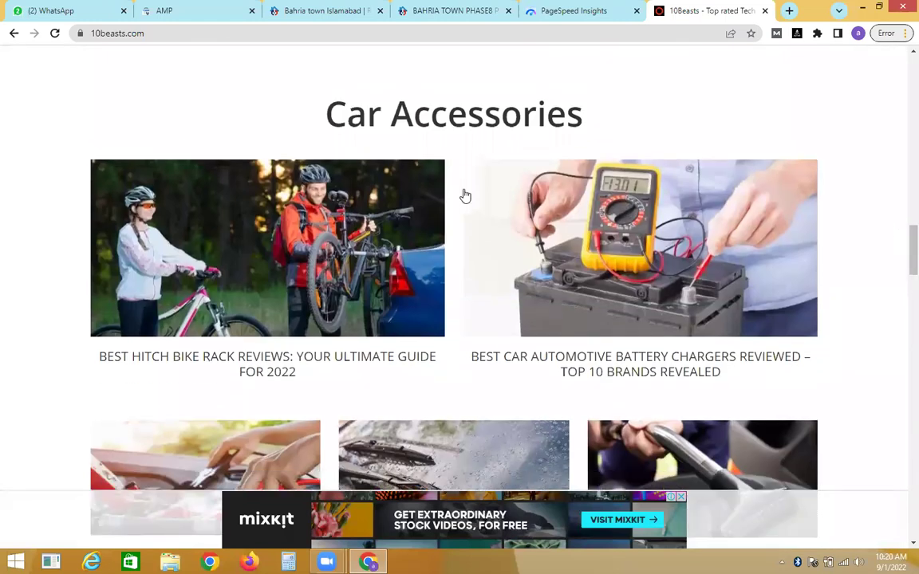
{"action": "left_click", "coordinate": [419, 203]}
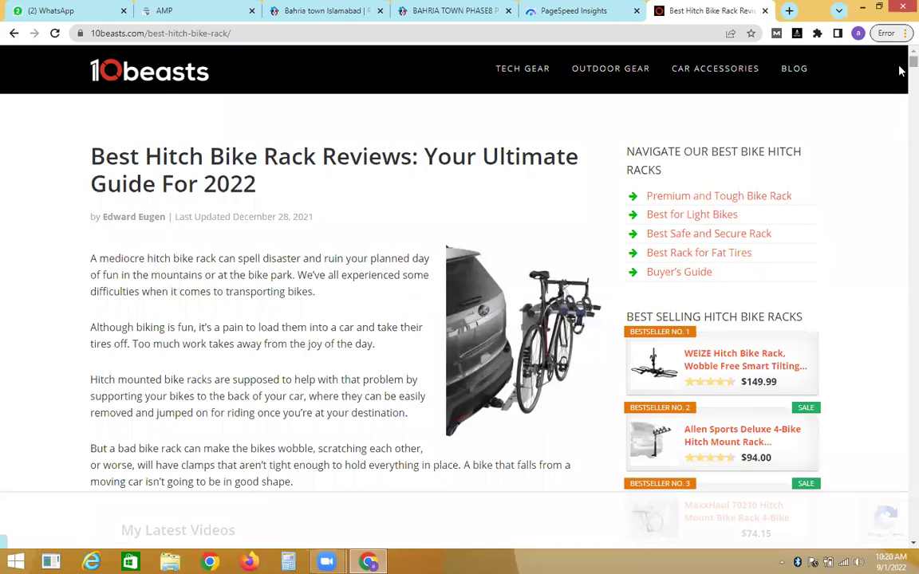
Look through the hitch bike rack article from its introduction past the product comparison table to the first rack's features
{"action": "scroll", "coordinate": [900, 76], "scroll_direction": "down", "scroll_amount": 5}
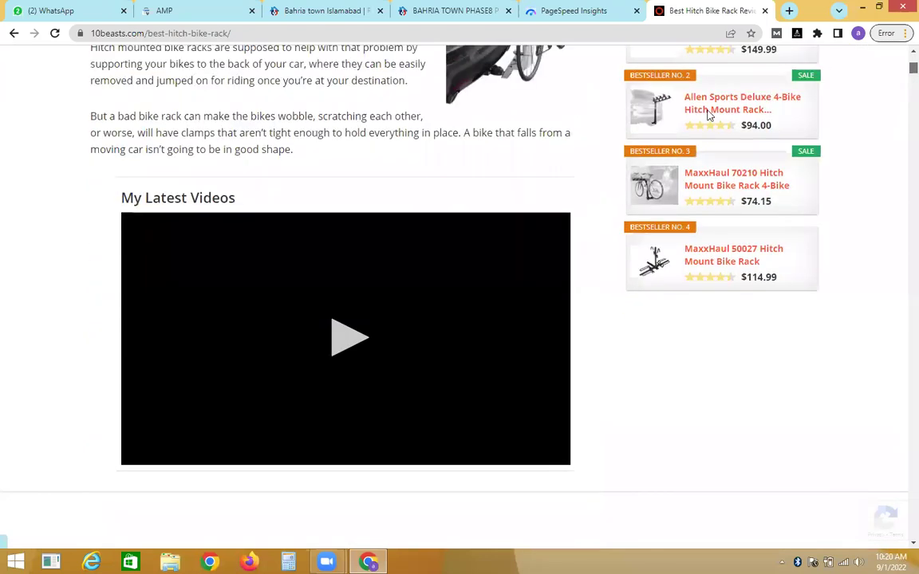
{"action": "scroll", "coordinate": [761, 247], "scroll_direction": "up", "scroll_amount": 4}
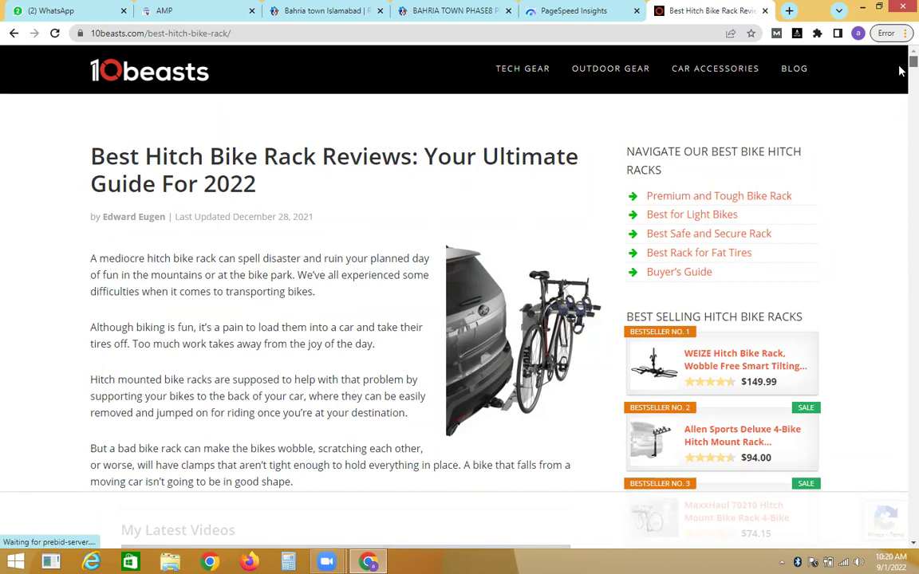
{"action": "scroll", "coordinate": [900, 70], "scroll_direction": "down", "scroll_amount": 15}
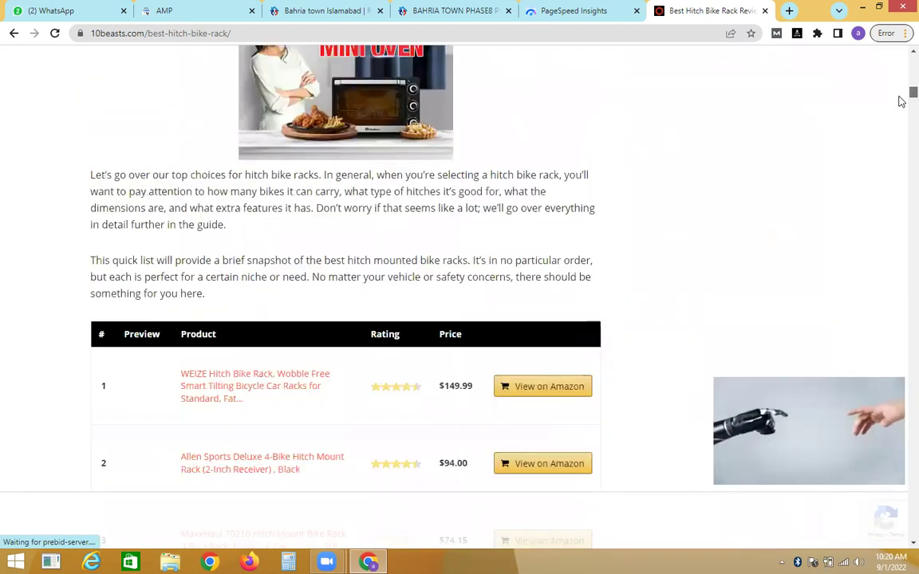
{"action": "scroll", "coordinate": [899, 107], "scroll_direction": "down", "scroll_amount": 5}
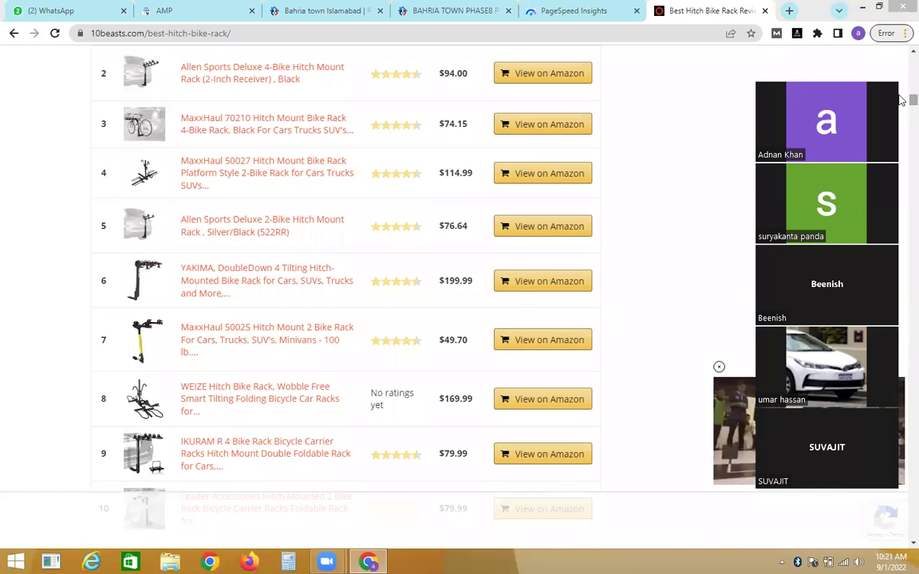
{"action": "scroll", "coordinate": [901, 107], "scroll_direction": "down", "scroll_amount": 10}
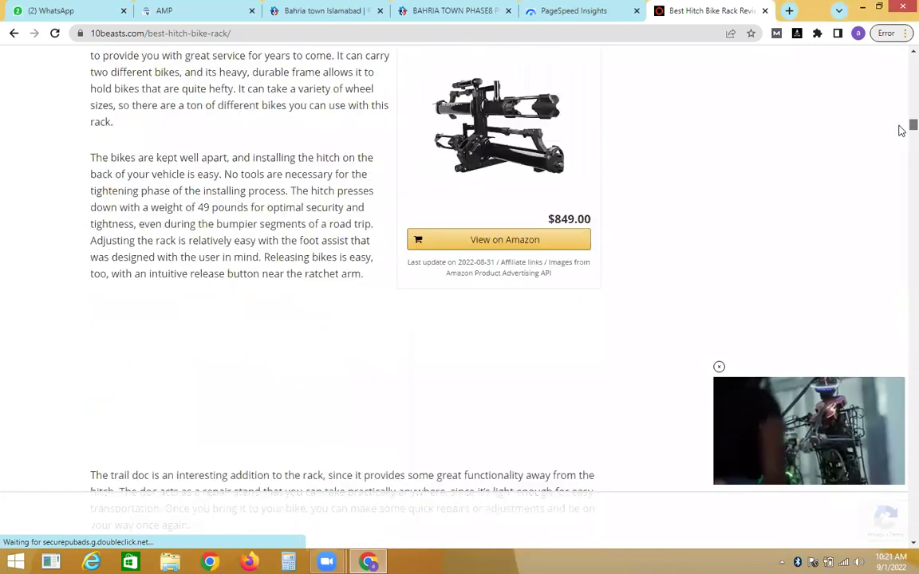
{"action": "scroll", "coordinate": [901, 130], "scroll_direction": "down", "scroll_amount": 4}
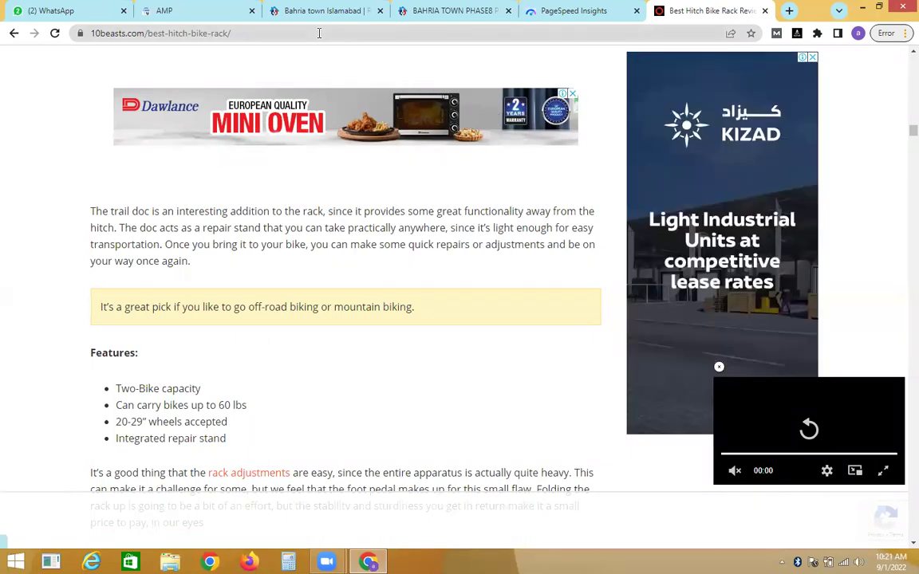
Compare the AMP report with the open bike rack article, the advice.pk home page and PageSpeed Insights
{"action": "left_click", "coordinate": [211, 8]}
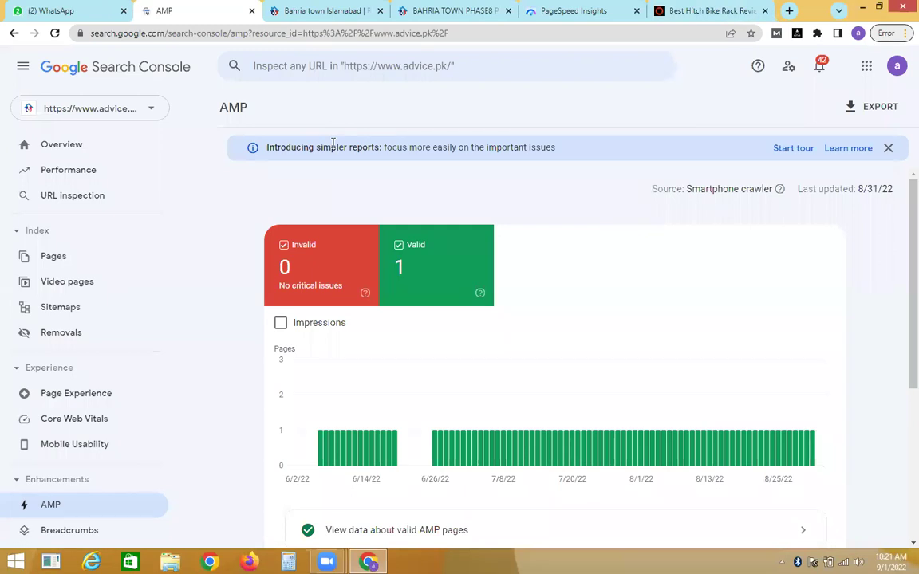
{"action": "left_click", "coordinate": [606, 10]}
{"action": "left_click", "coordinate": [658, 8]}
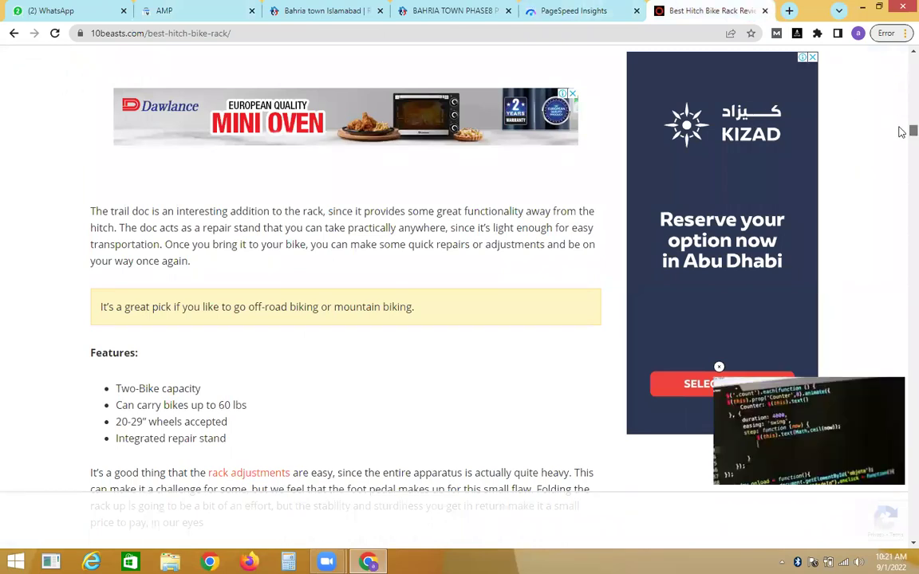
{"action": "scroll", "coordinate": [901, 132], "scroll_direction": "down", "scroll_amount": 1}
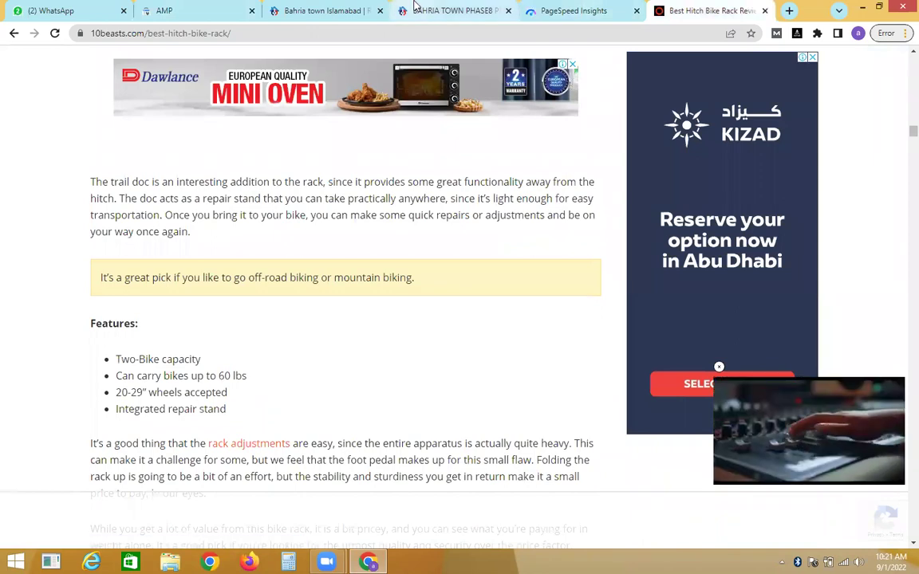
{"action": "left_click", "coordinate": [344, 10]}
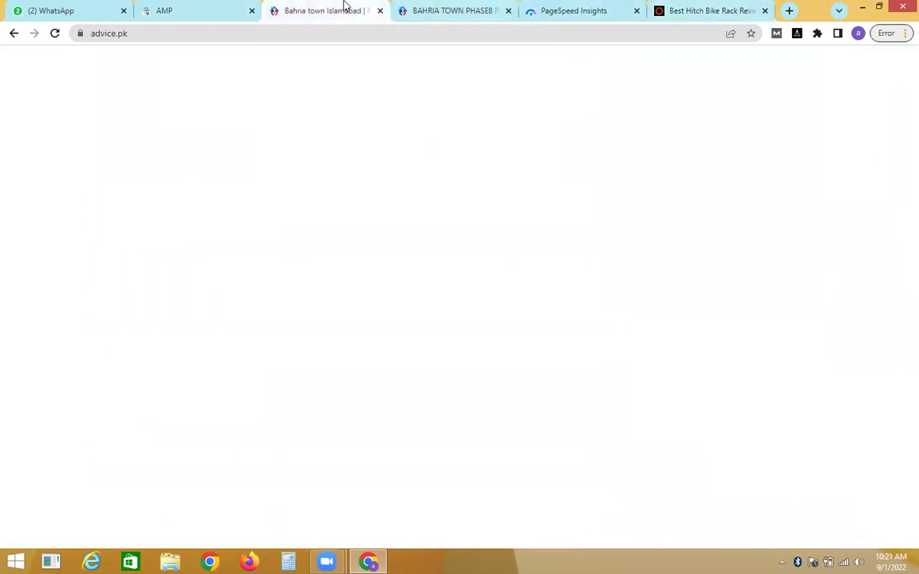
{"action": "left_click", "coordinate": [554, 8]}
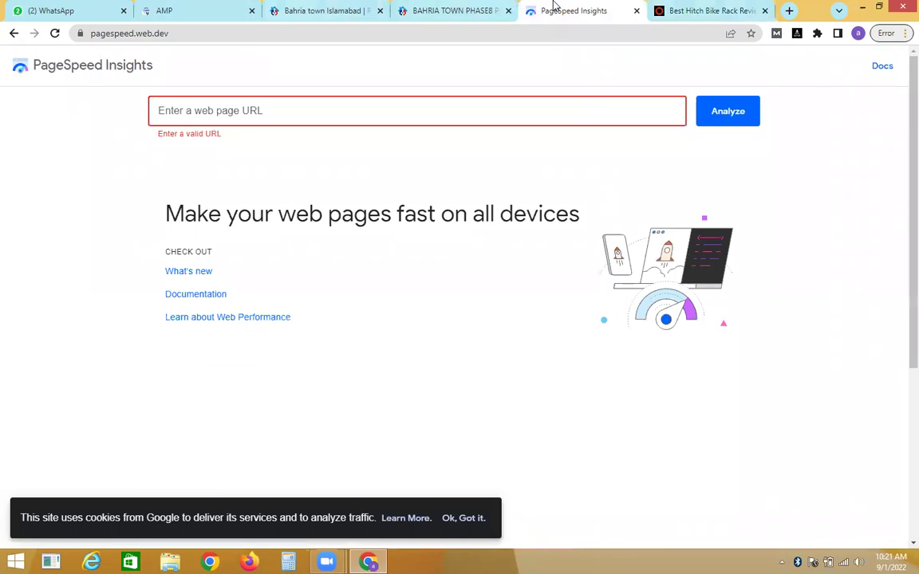
{"action": "left_click", "coordinate": [232, 8]}
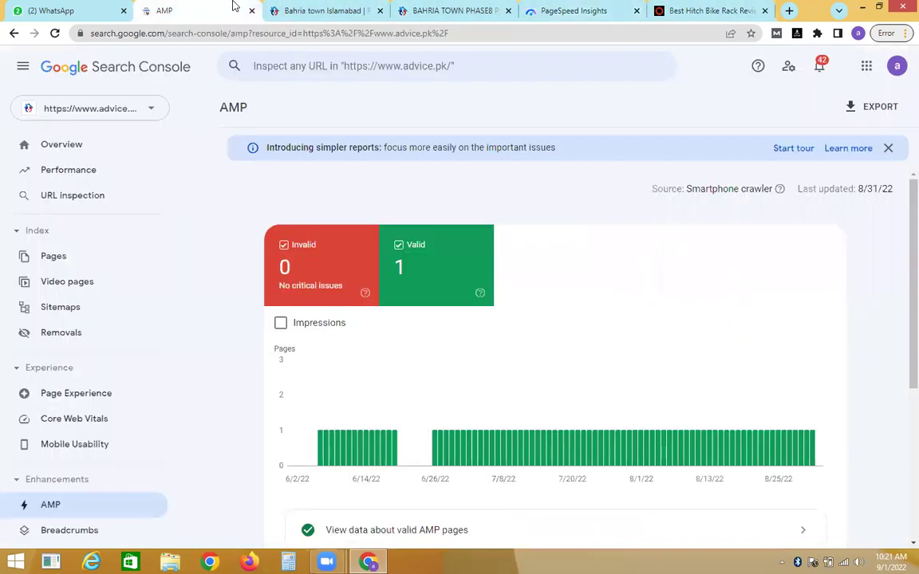
{"action": "left_click", "coordinate": [583, 8]}
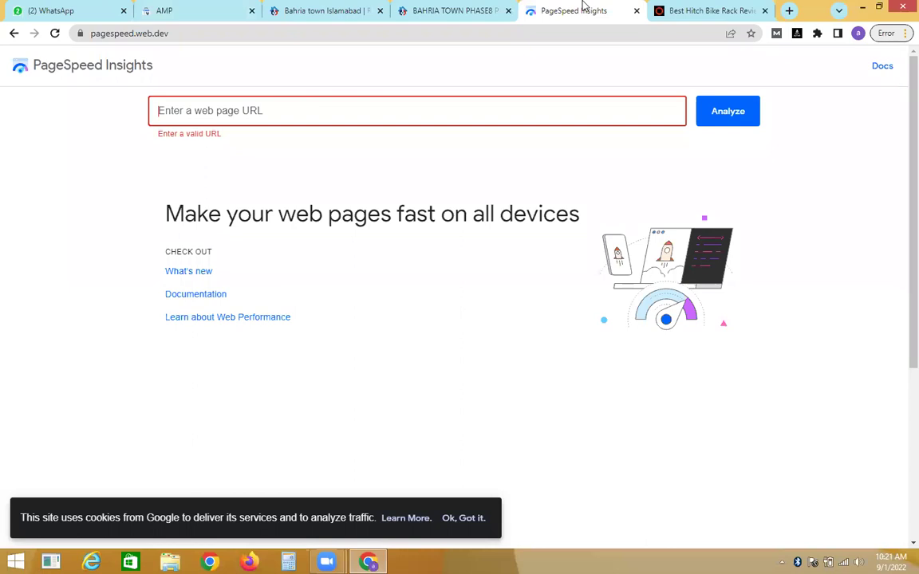
{"action": "left_click", "coordinate": [674, 8]}
{"action": "left_click", "coordinate": [583, 8]}
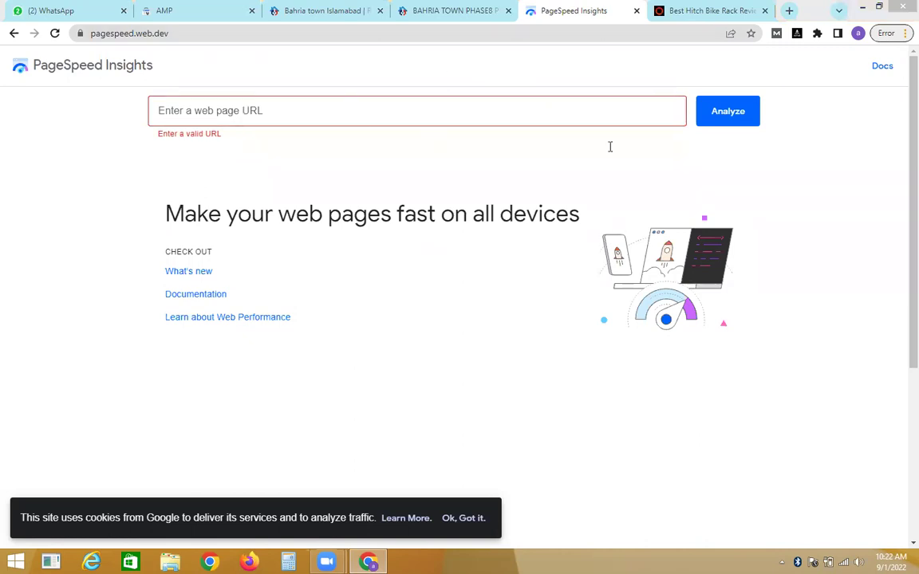
Review the bike rack article again, going from the trail doc section back up to its title
{"action": "left_click", "coordinate": [695, 8]}
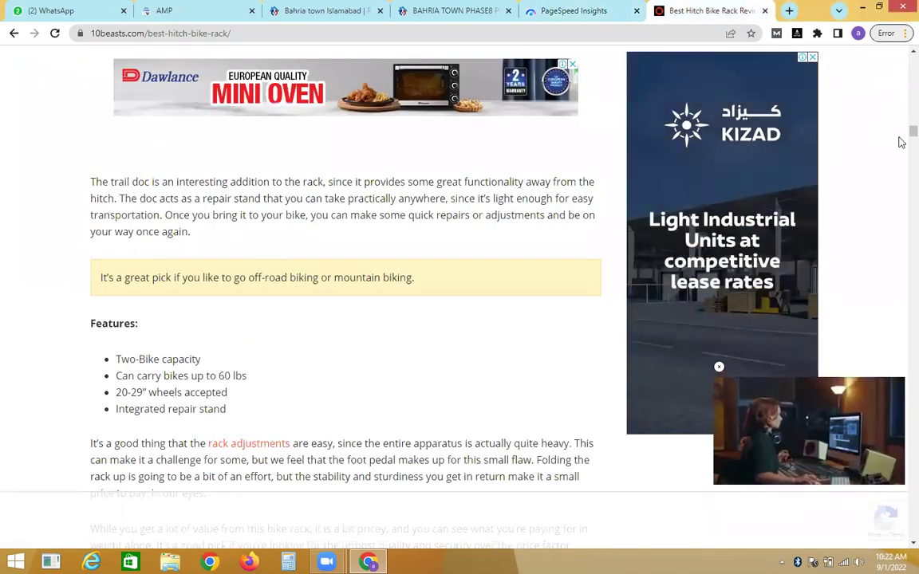
{"action": "scroll", "coordinate": [902, 137], "scroll_direction": "down", "scroll_amount": 5}
{"action": "scroll", "coordinate": [900, 125], "scroll_direction": "up", "scroll_amount": 5}
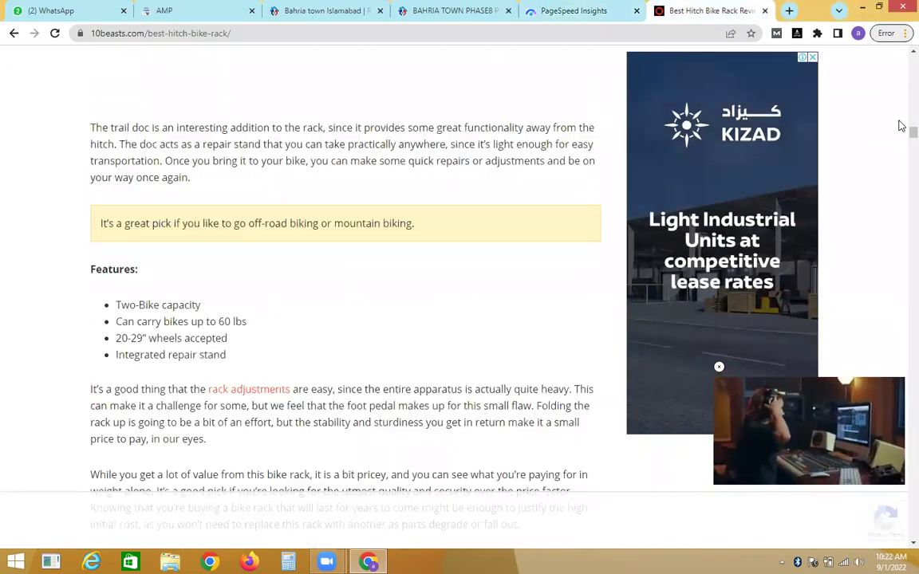
{"action": "scroll", "coordinate": [901, 125], "scroll_direction": "up", "scroll_amount": 10}
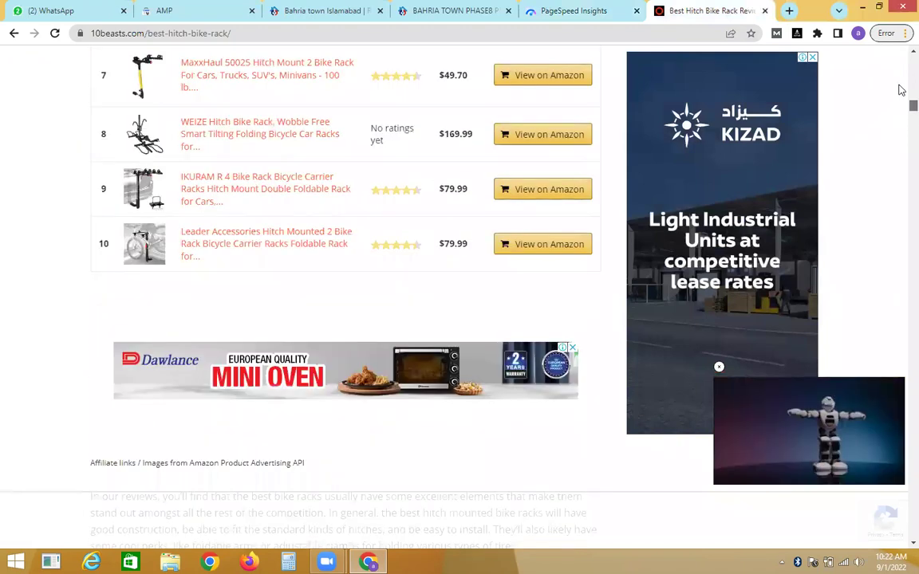
{"action": "scroll", "coordinate": [901, 89], "scroll_direction": "down", "scroll_amount": 6}
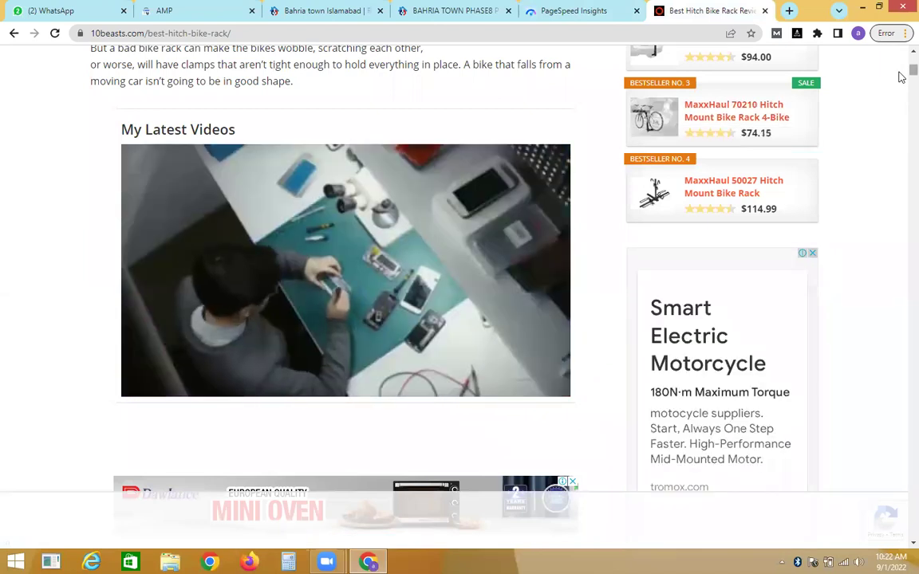
{"action": "scroll", "coordinate": [902, 76], "scroll_direction": "up", "scroll_amount": 5}
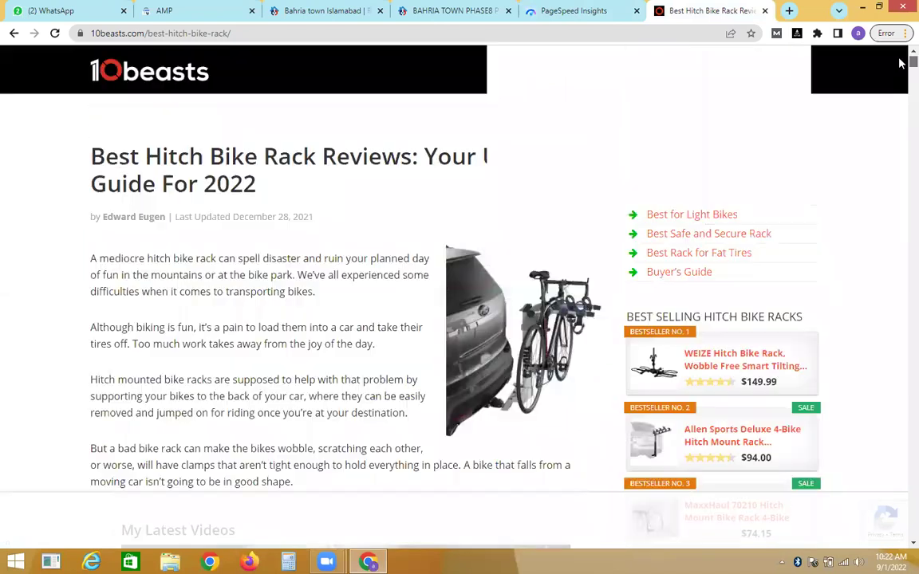
View the advice.pk Phase 8 plots page and the PageSpeed Insights start page down to its footer links
{"action": "left_click", "coordinate": [553, 18]}
{"action": "left_click", "coordinate": [457, 8]}
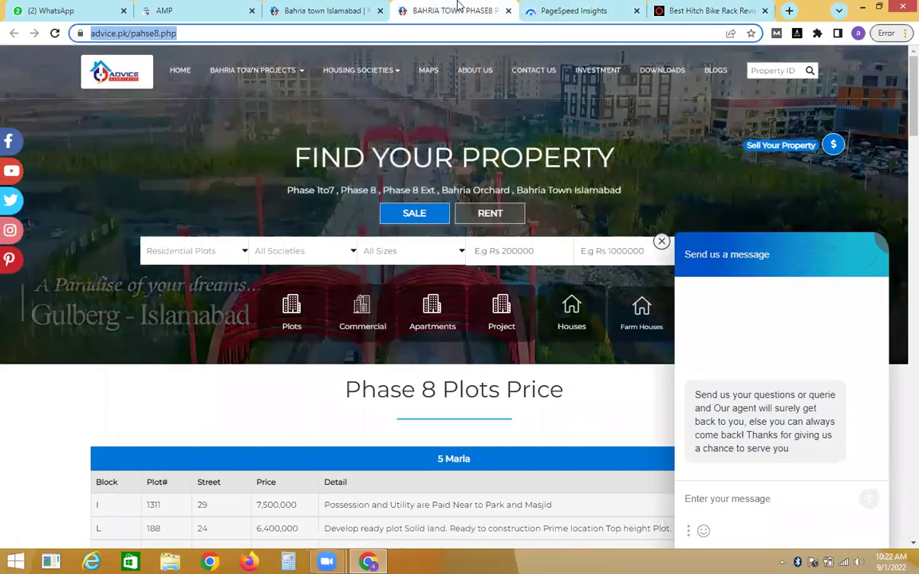
{"action": "left_click", "coordinate": [562, 12]}
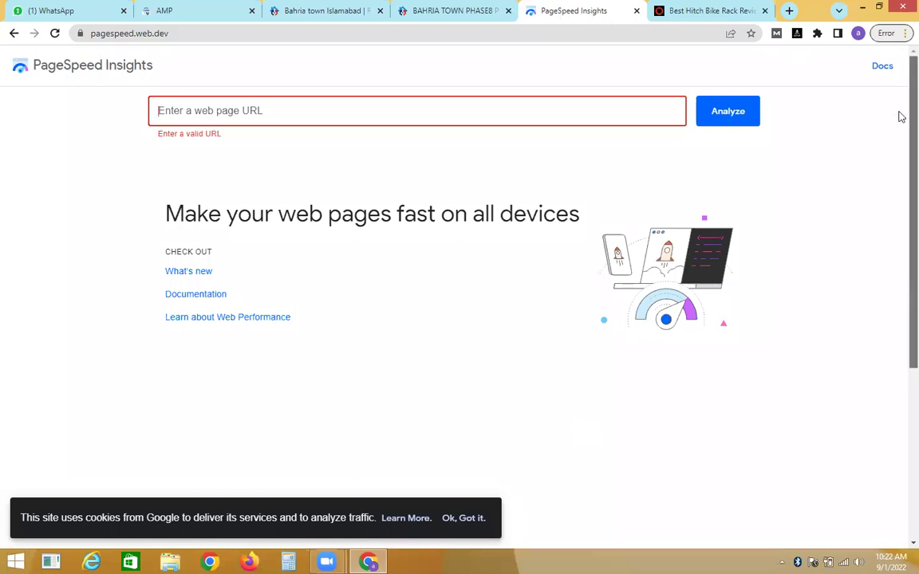
{"action": "scroll", "coordinate": [899, 144], "scroll_direction": "down", "scroll_amount": 2}
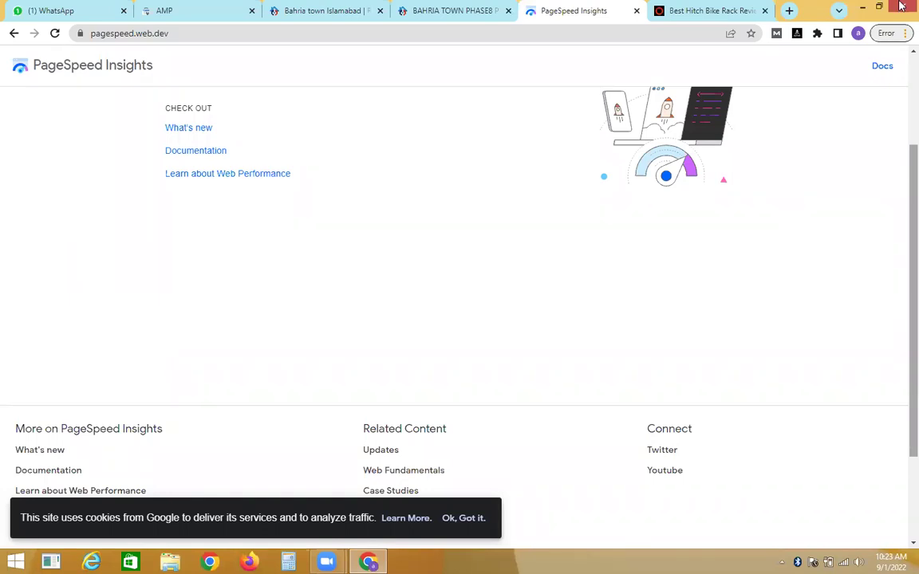
{"action": "mouse_move", "coordinate": [876, 6]}
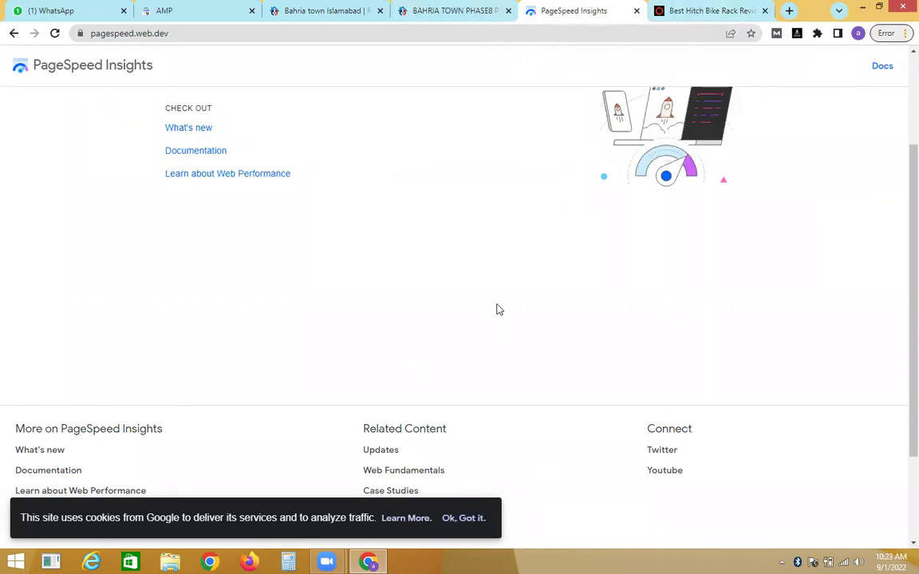
Return to the AMP report in Search Console, check its chart and open the Breadcrumbs enhancement report
{"action": "left_click", "coordinate": [198, 6]}
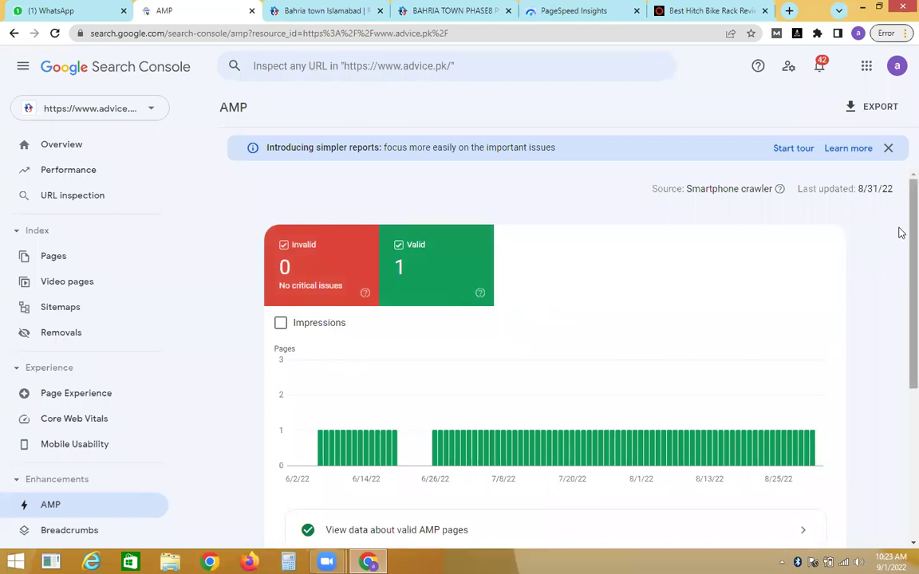
{"action": "scroll", "coordinate": [902, 255], "scroll_direction": "down", "scroll_amount": 2}
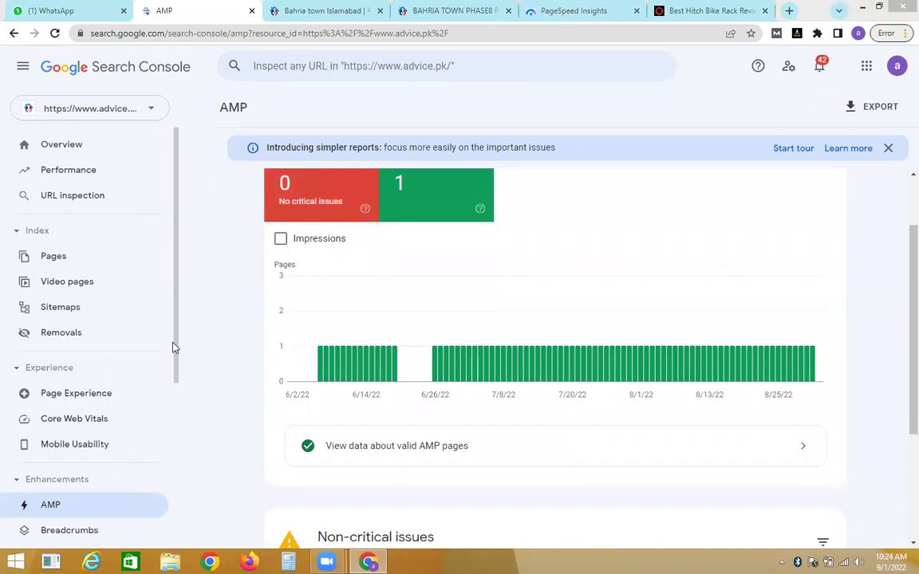
{"action": "scroll", "coordinate": [169, 384], "scroll_direction": "down", "scroll_amount": 1}
{"action": "scroll", "coordinate": [169, 383], "scroll_direction": "down", "scroll_amount": 5}
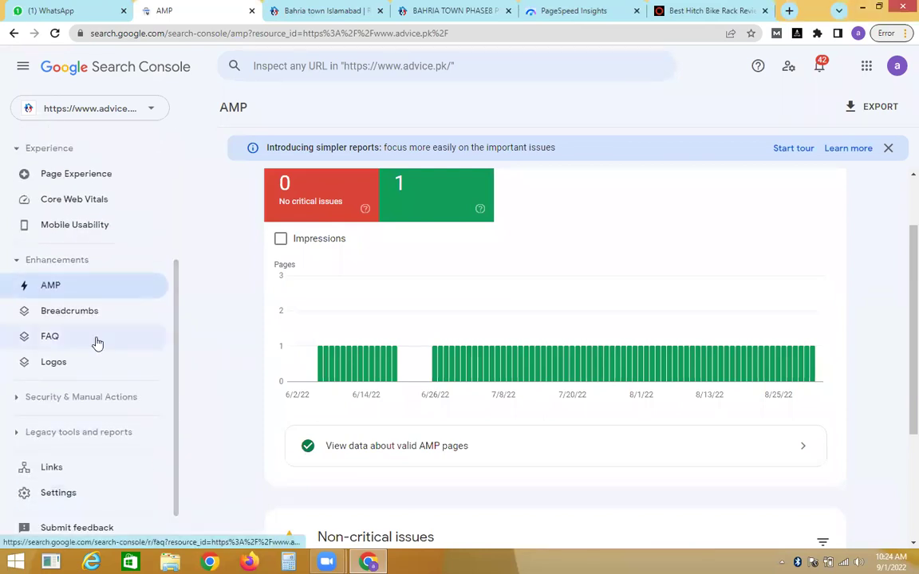
{"action": "left_click", "coordinate": [95, 310]}
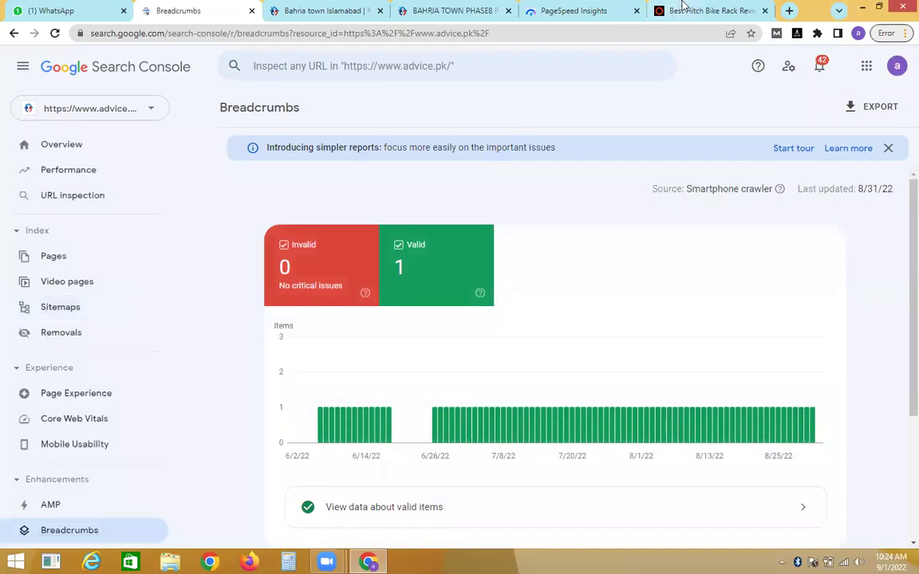
Search Google for "breadcrumbs" in a new browser tab and switch to the image results
{"action": "left_click", "coordinate": [788, 12]}
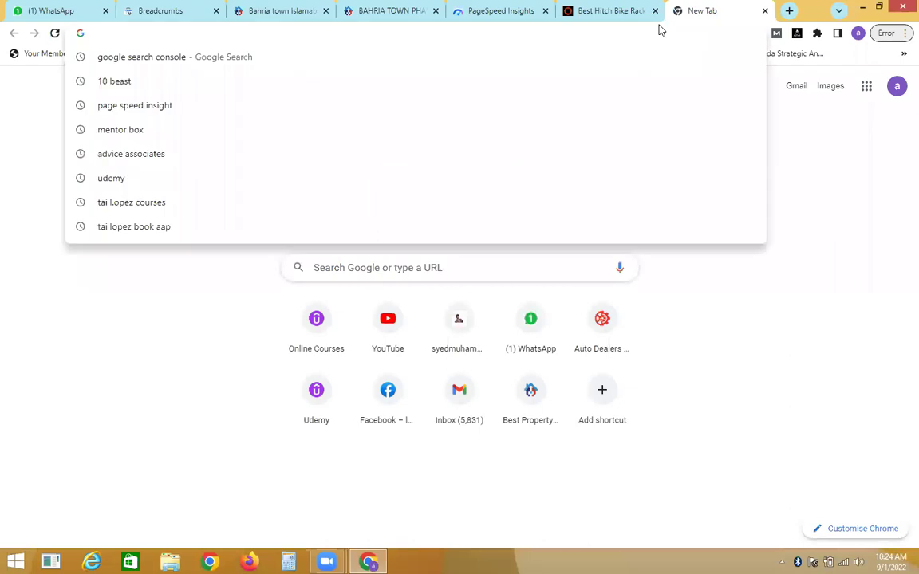
{"action": "type", "text": "breadcrumbs"}
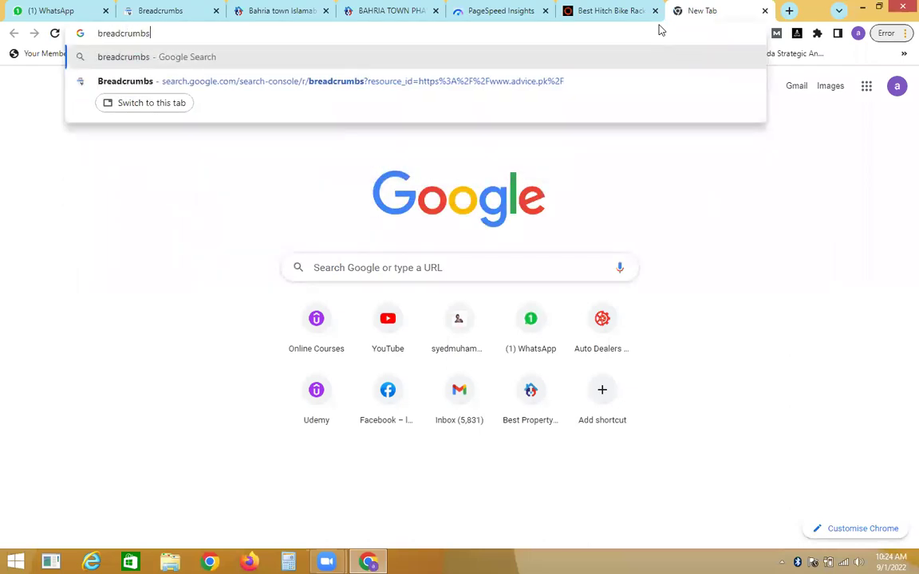
{"action": "key", "text": "Return"}
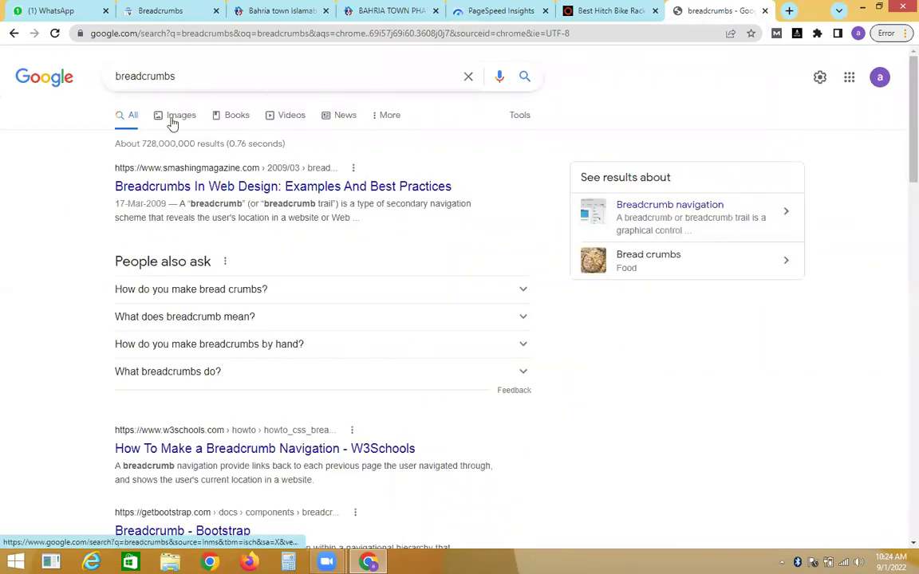
{"action": "left_click", "coordinate": [172, 123]}
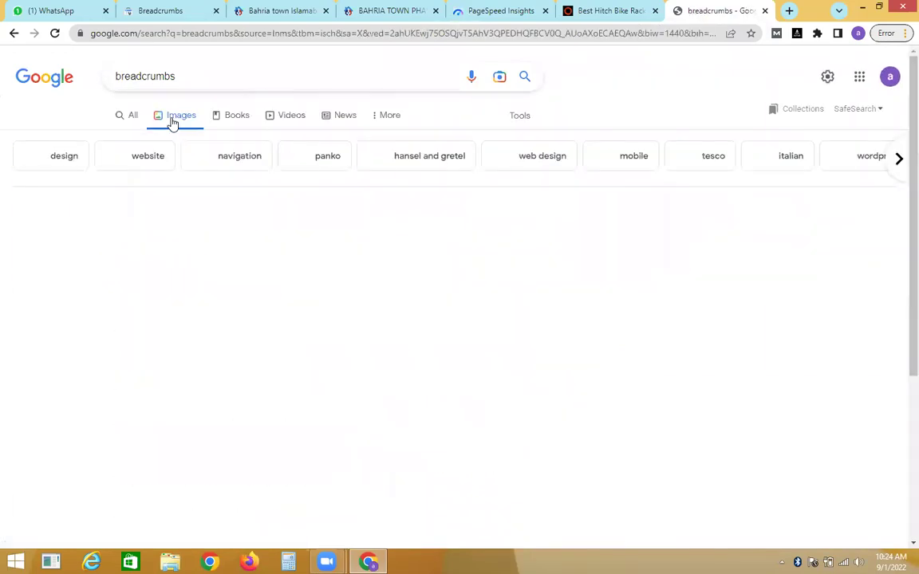
Refine the image search to "breadcrumbs seo"
{"action": "left_click", "coordinate": [218, 80]}
{"action": "type", "text": "seo"}
{"action": "key", "text": "Return"}
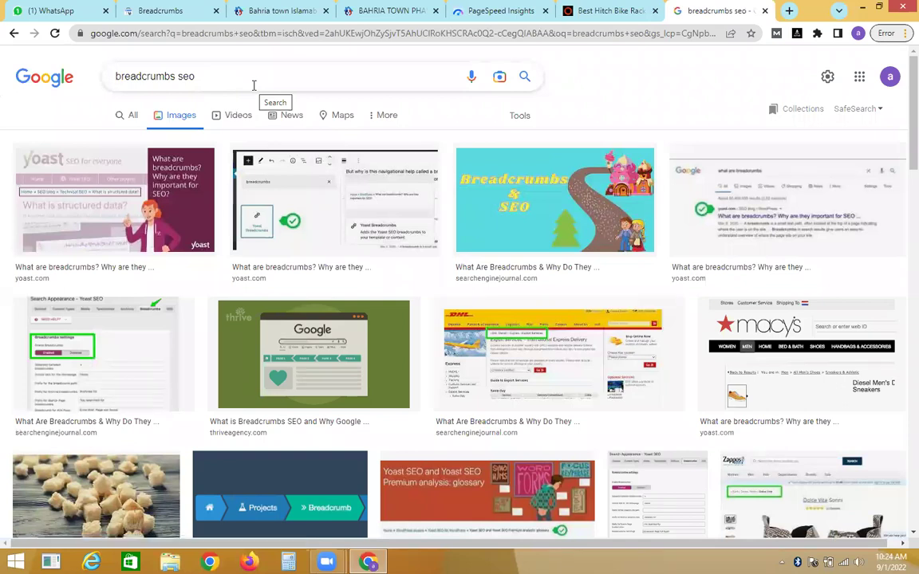
Preview the Yoast "What are breadcrumbs?" image result, open its source page in a new tab and close that tab
{"action": "left_click", "coordinate": [123, 194]}
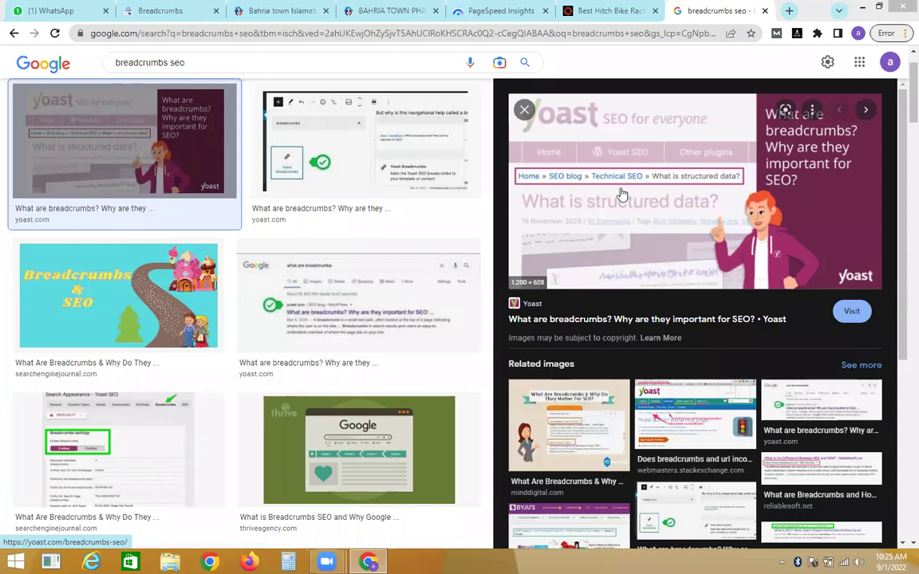
{"action": "left_click", "coordinate": [556, 182]}
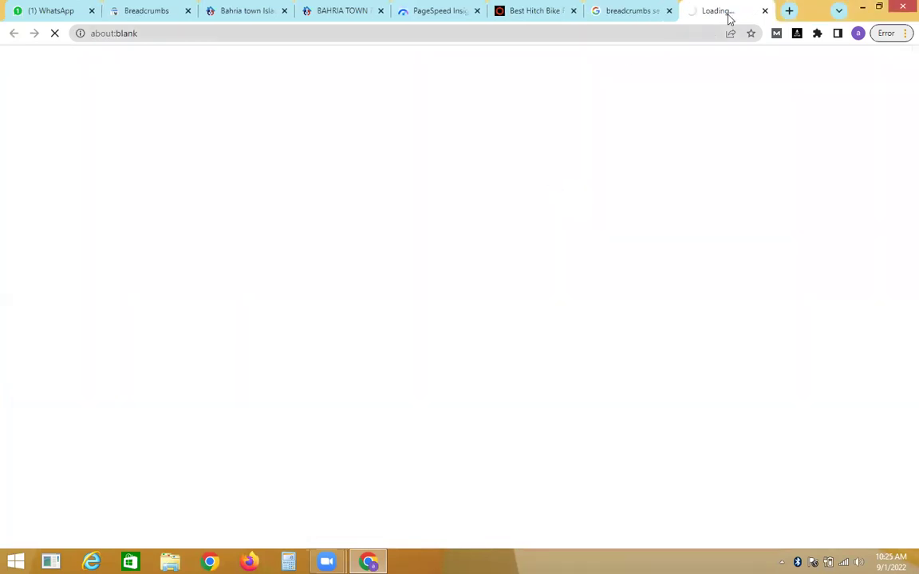
{"action": "left_click", "coordinate": [764, 11]}
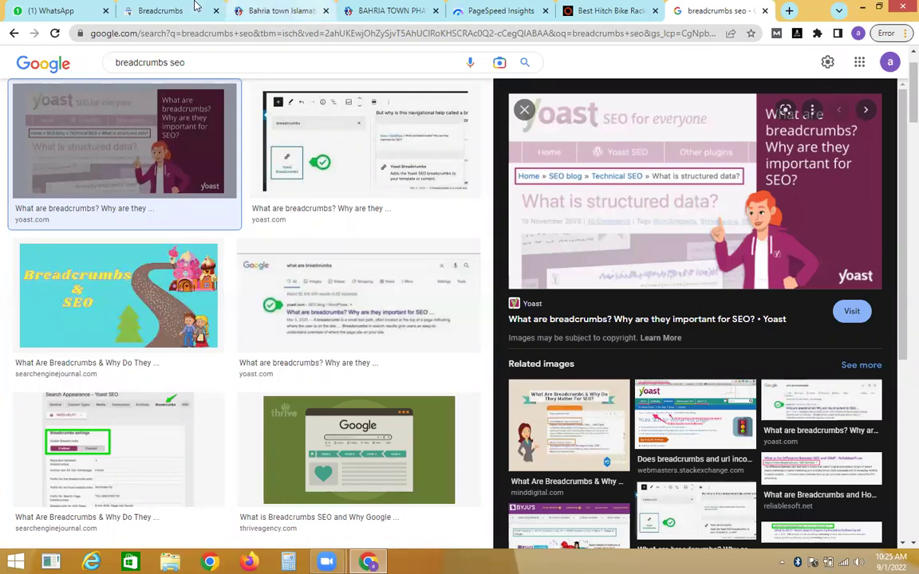
Return to the Search Console Breadcrumbs report and open the FAQ enhancement report for advice.pk
{"action": "left_click", "coordinate": [162, 7]}
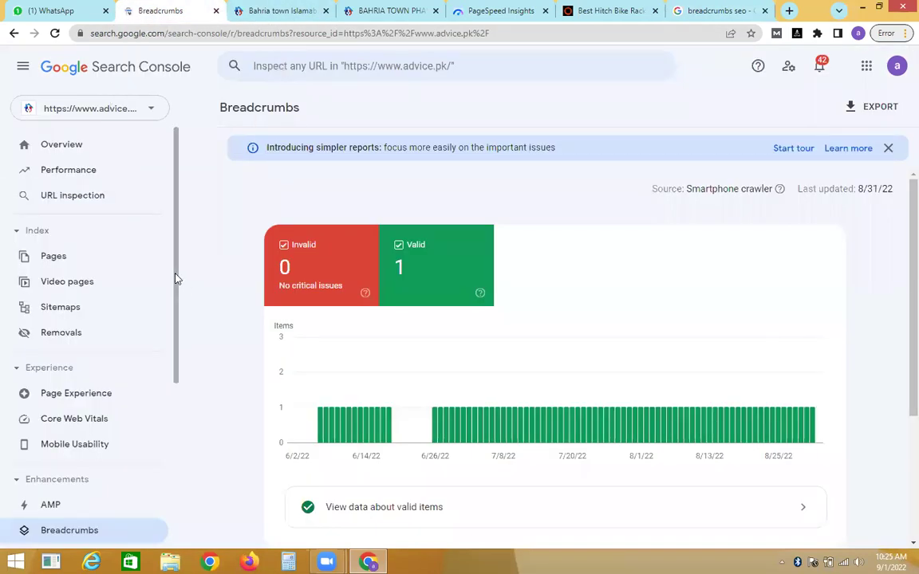
{"action": "left_click_drag", "start_coordinate": [177, 279], "coordinate": [164, 419]}
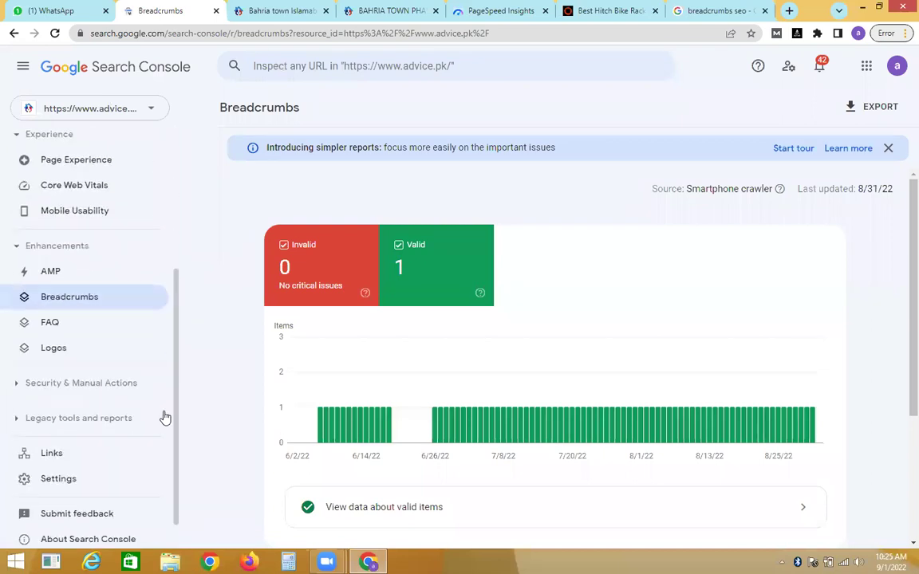
{"action": "left_click", "coordinate": [95, 328]}
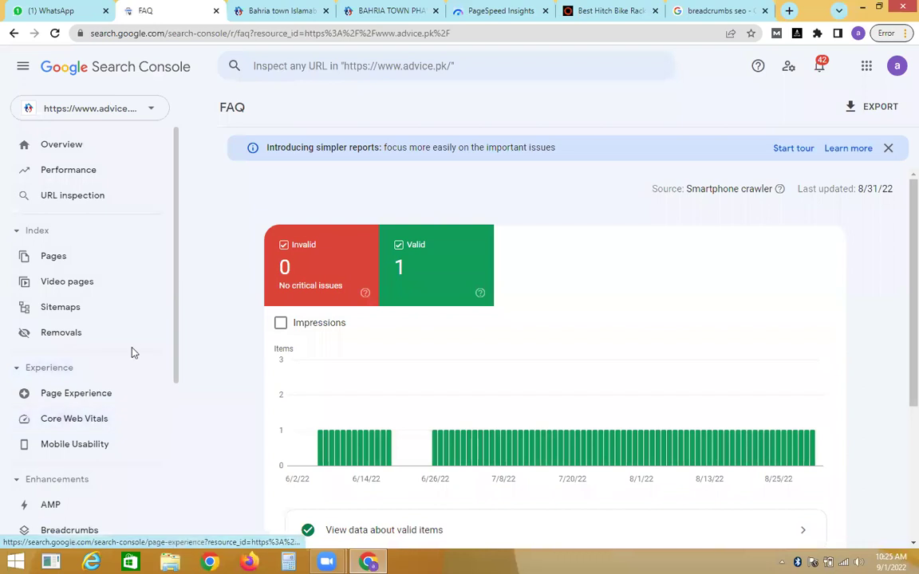
Expand the Security & Manual Actions section, open the Manual actions report and highlight its status message
{"action": "left_click_drag", "start_coordinate": [174, 341], "coordinate": [176, 490]}
{"action": "scroll", "coordinate": [83, 284], "scroll_direction": "down", "scroll_amount": 1}
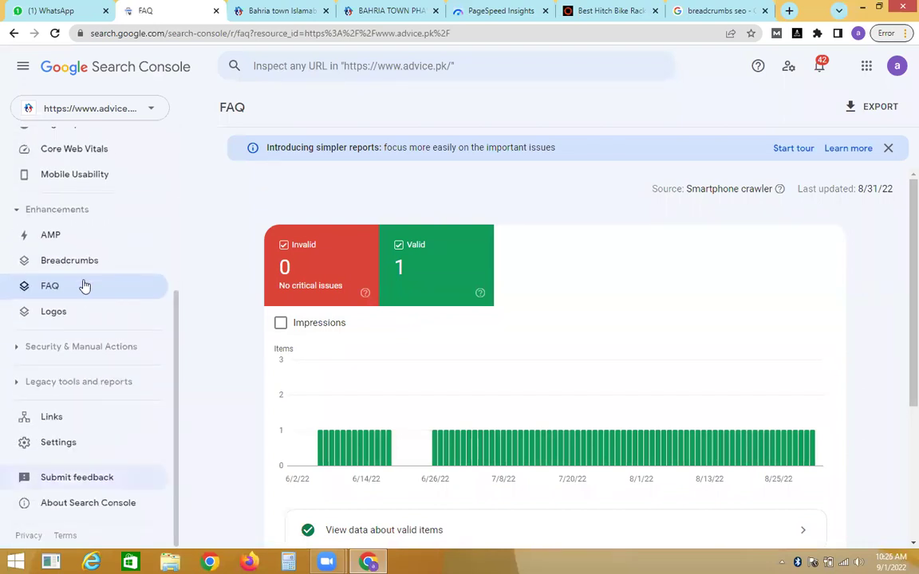
{"action": "left_click", "coordinate": [72, 346]}
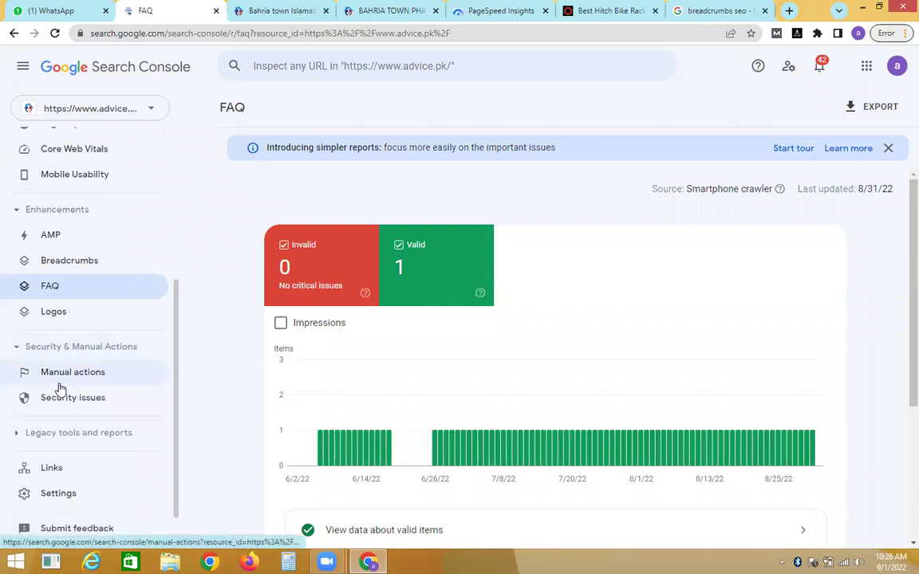
{"action": "left_click", "coordinate": [58, 384]}
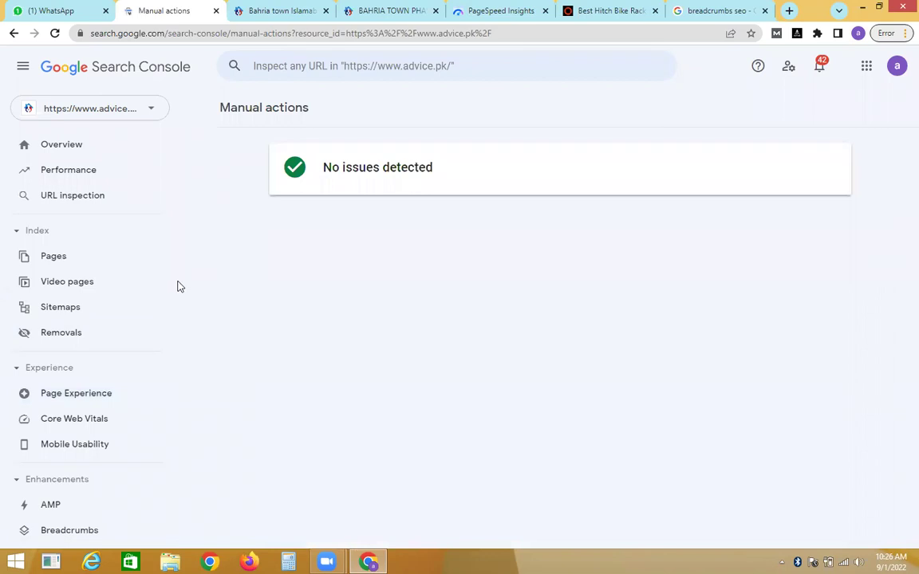
{"action": "triple_click", "coordinate": [280, 115]}
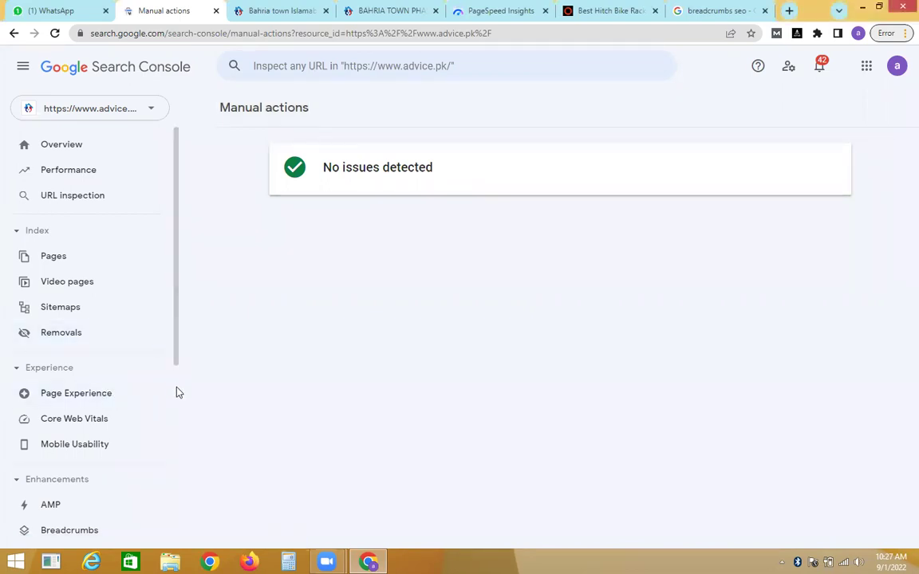
{"action": "scroll", "coordinate": [168, 400], "scroll_direction": "down", "scroll_amount": 3}
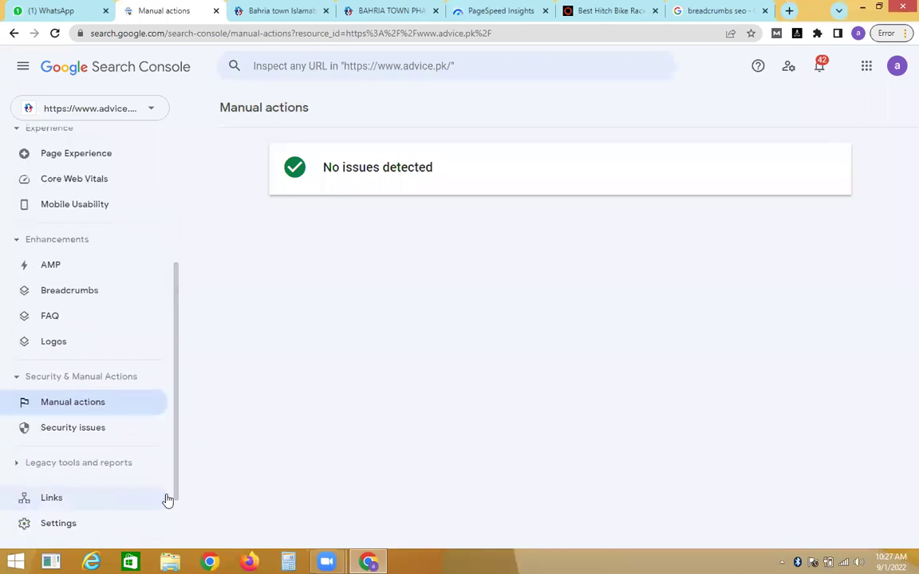
{"action": "scroll", "coordinate": [72, 399], "scroll_direction": "up", "scroll_amount": 3}
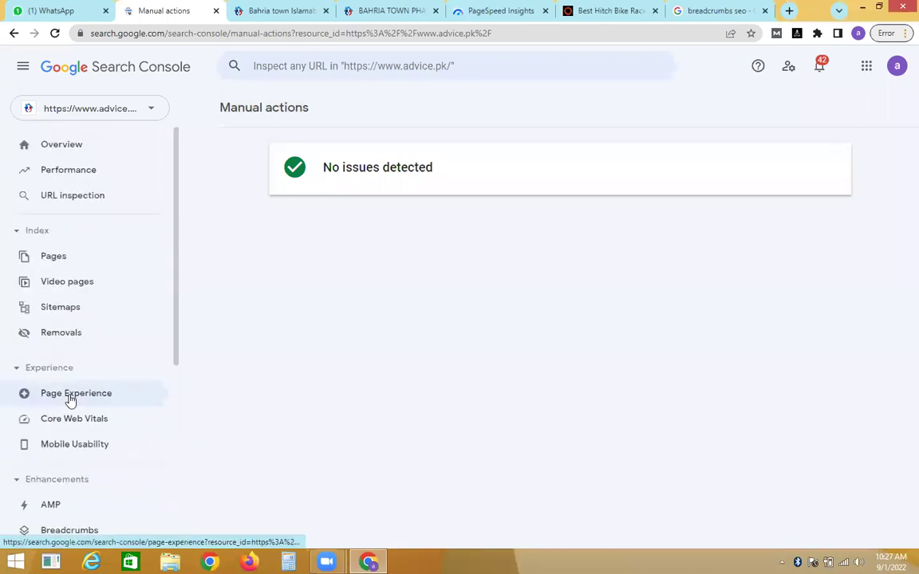
{"action": "triple_click", "coordinate": [324, 163]}
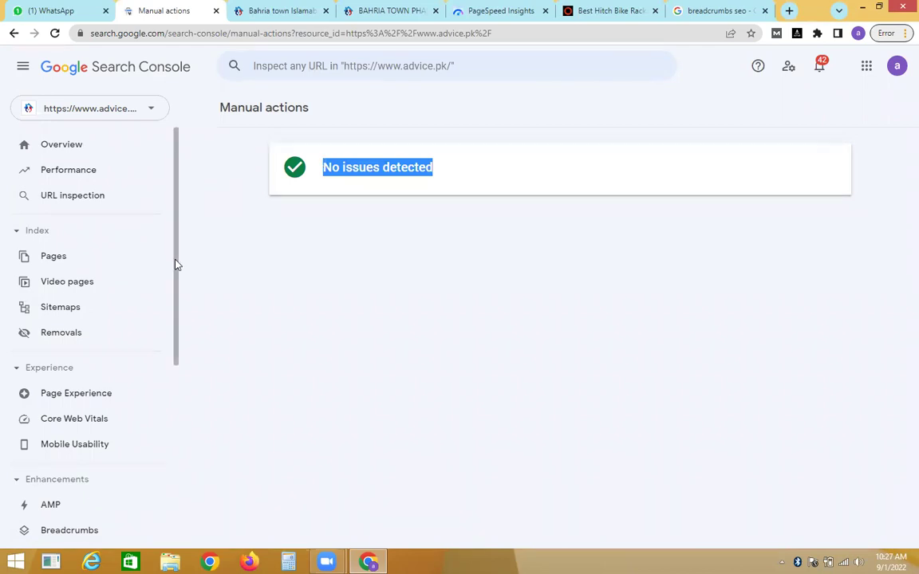
Open the Security issues report for advice.pk and highlight the description of the detected issue
{"action": "scroll", "coordinate": [174, 295], "scroll_direction": "down", "scroll_amount": 4}
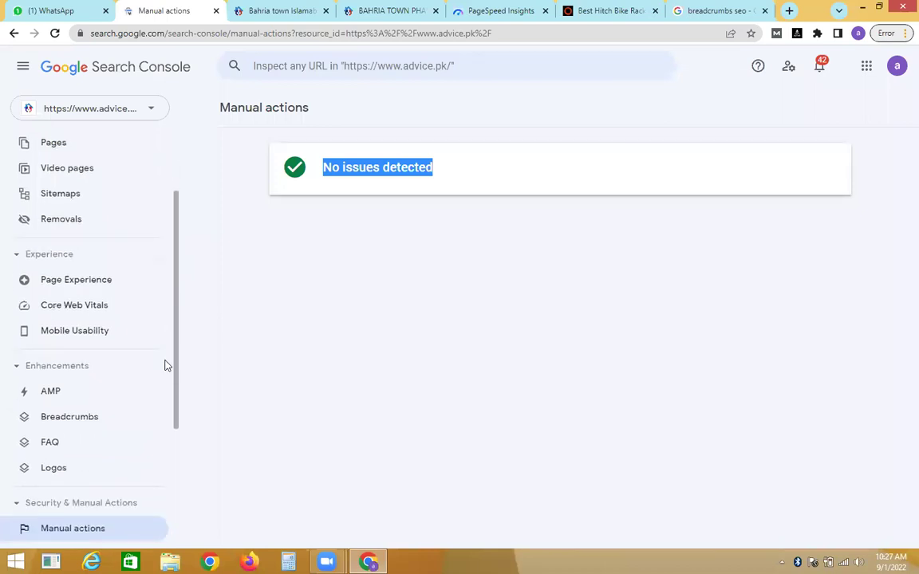
{"action": "scroll", "coordinate": [165, 398], "scroll_direction": "down", "scroll_amount": 3}
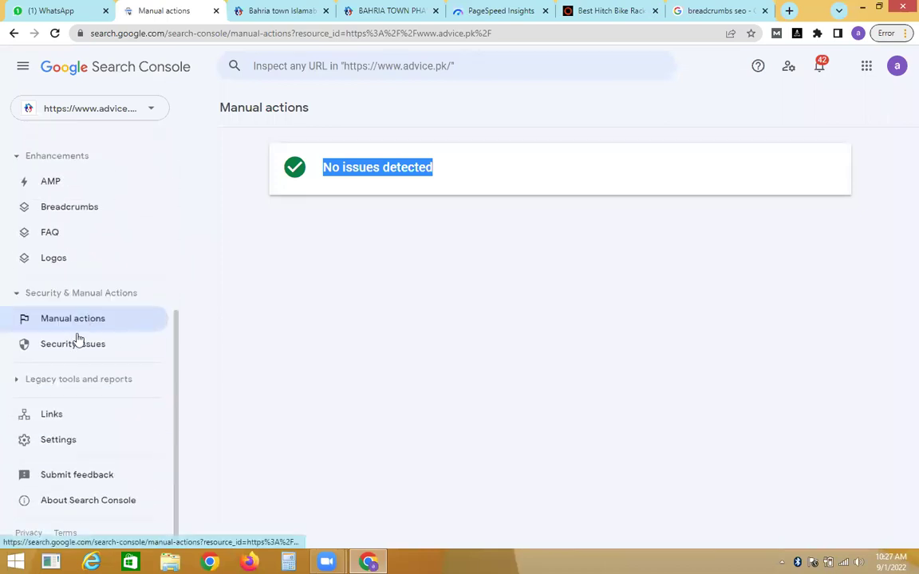
{"action": "left_click", "coordinate": [75, 348]}
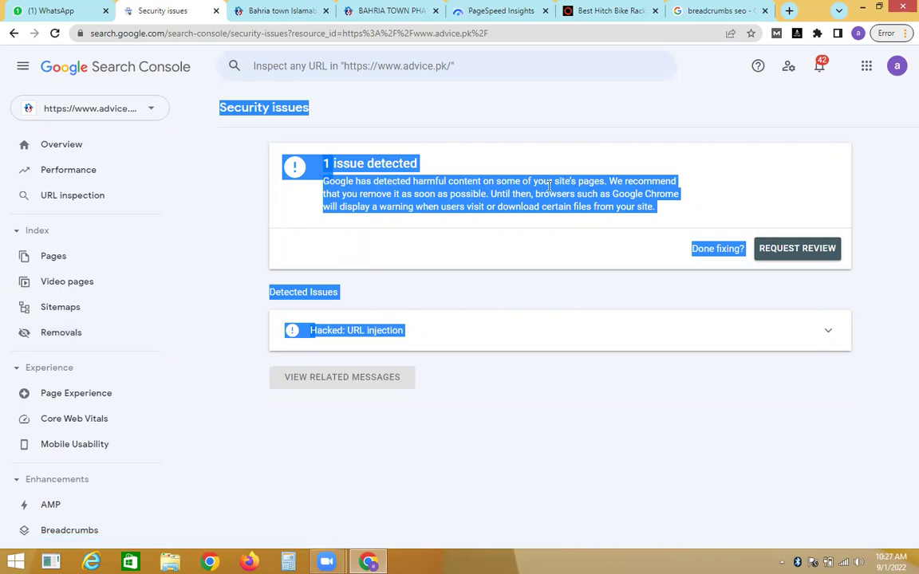
{"action": "left_click", "coordinate": [450, 195]}
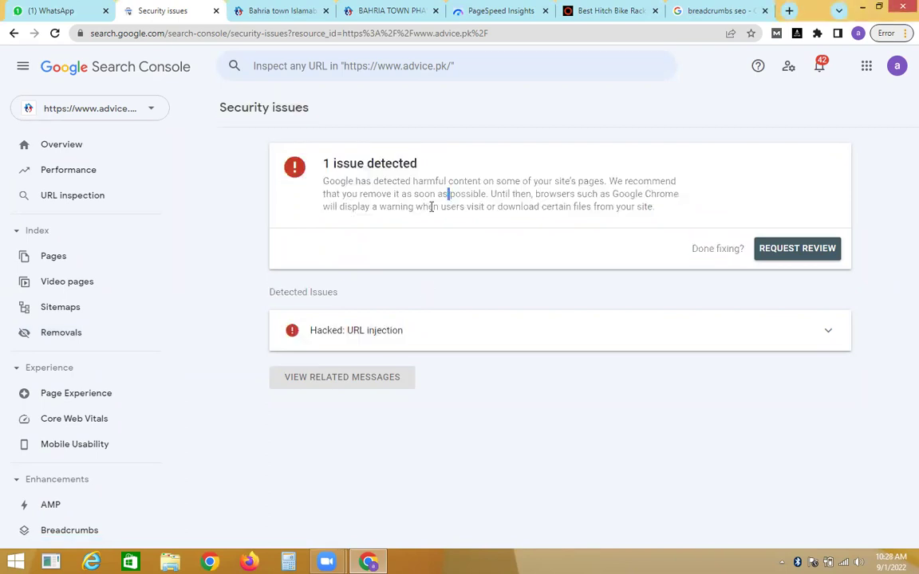
{"action": "triple_click", "coordinate": [548, 185]}
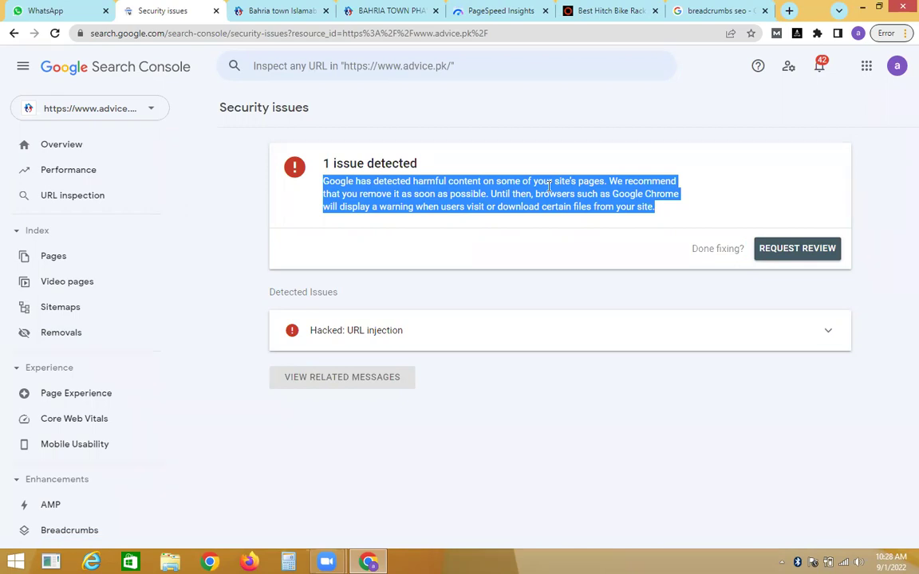
Open the Links report and review the top linked pages, top linking sites and top linking text
{"action": "left_click", "coordinate": [177, 303]}
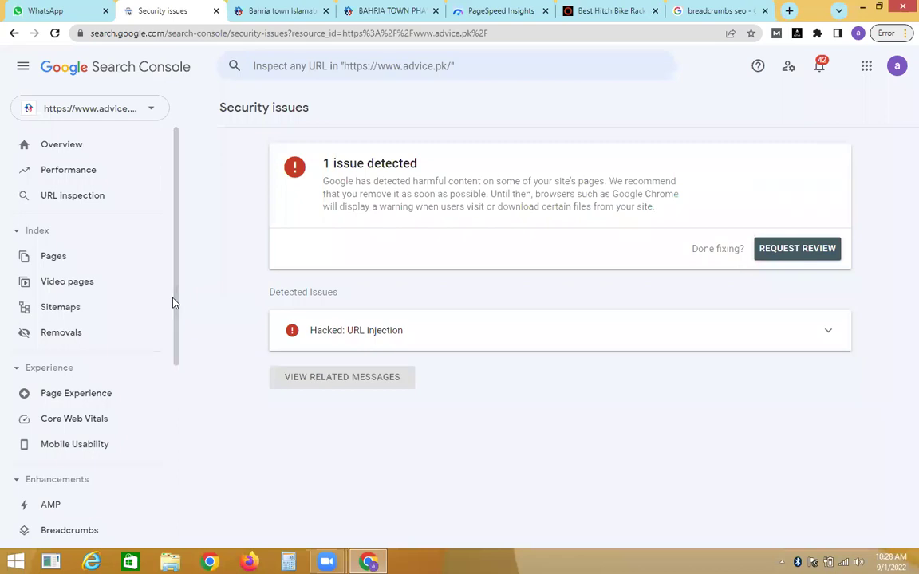
{"action": "scroll", "coordinate": [176, 390], "scroll_direction": "down", "scroll_amount": 4}
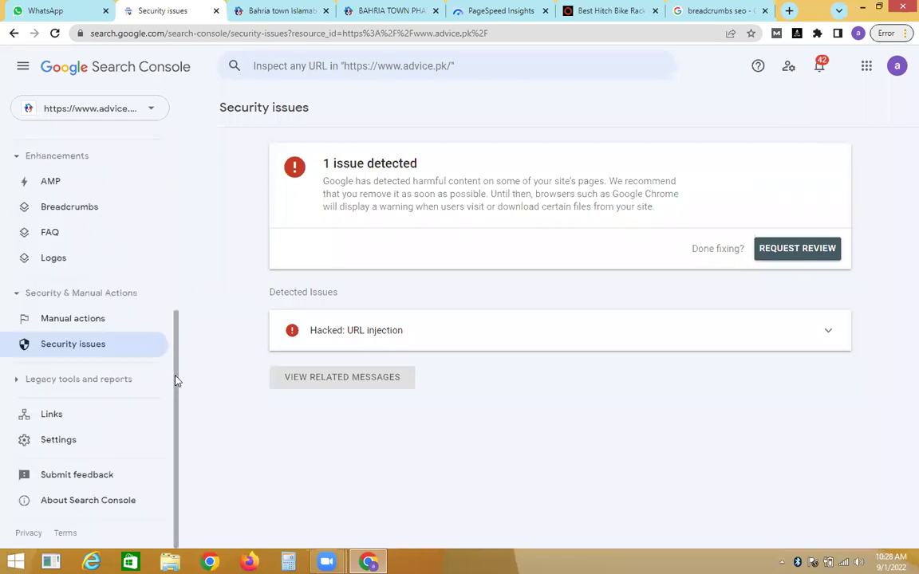
{"action": "left_click", "coordinate": [105, 415]}
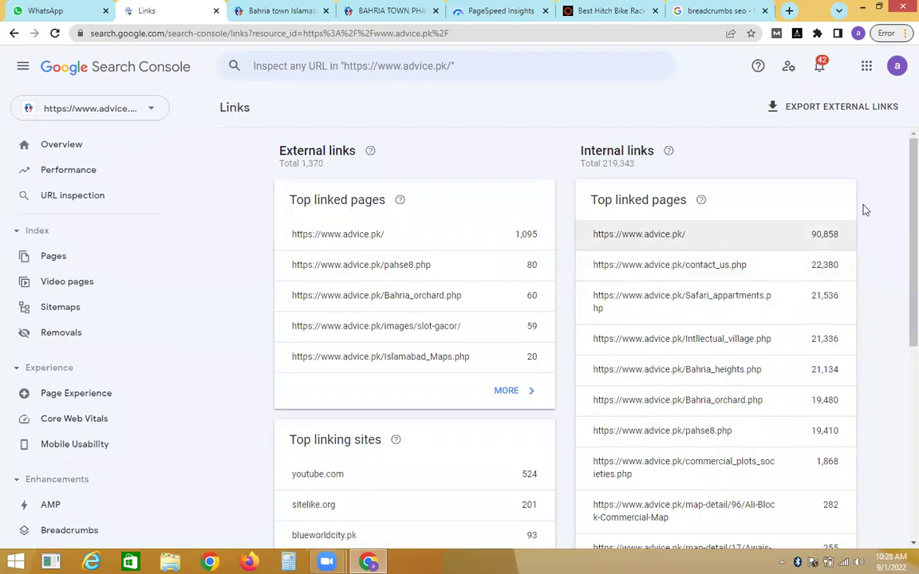
{"action": "scroll", "coordinate": [901, 258], "scroll_direction": "down", "scroll_amount": 3}
{"action": "scroll", "coordinate": [901, 258], "scroll_direction": "down", "scroll_amount": 5}
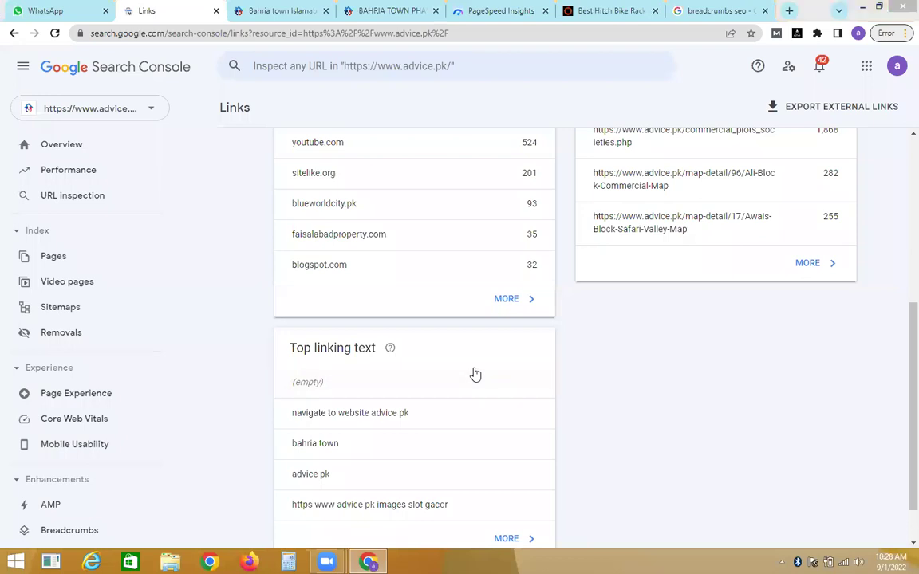
{"action": "scroll", "coordinate": [898, 342], "scroll_direction": "up", "scroll_amount": 5}
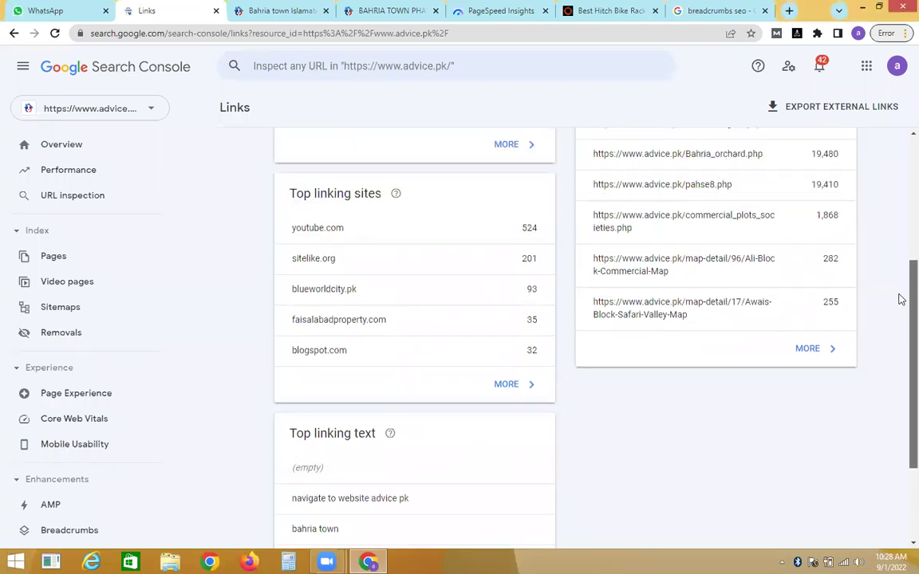
{"action": "scroll", "coordinate": [902, 208], "scroll_direction": "up", "scroll_amount": 1}
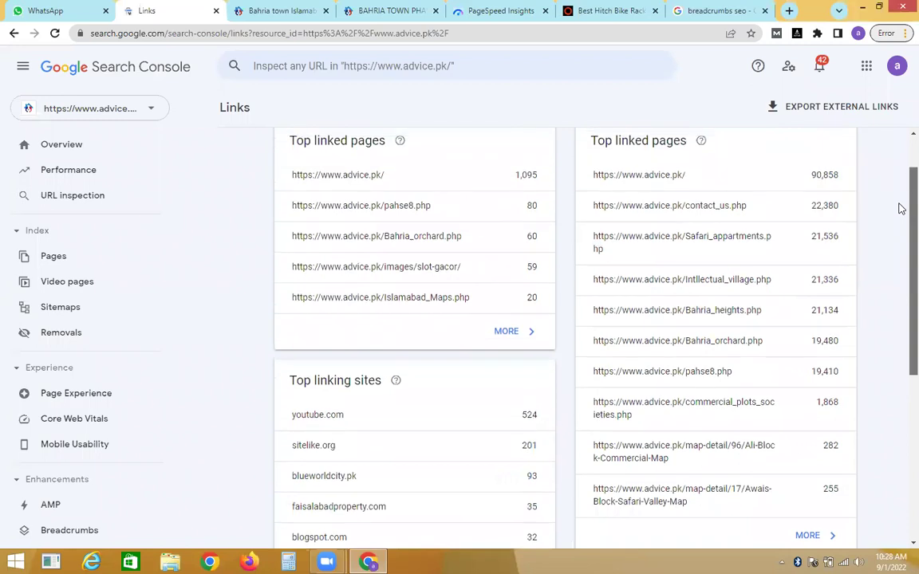
{"action": "scroll", "coordinate": [902, 163], "scroll_direction": "up", "scroll_amount": 1}
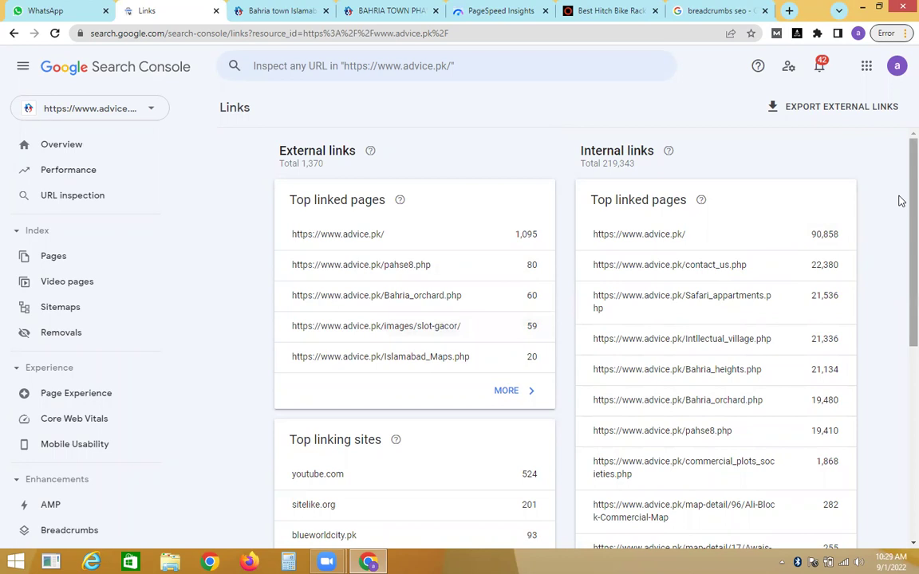
{"action": "scroll", "coordinate": [901, 362], "scroll_direction": "down", "scroll_amount": 2}
{"action": "scroll", "coordinate": [901, 363], "scroll_direction": "down", "scroll_amount": 3}
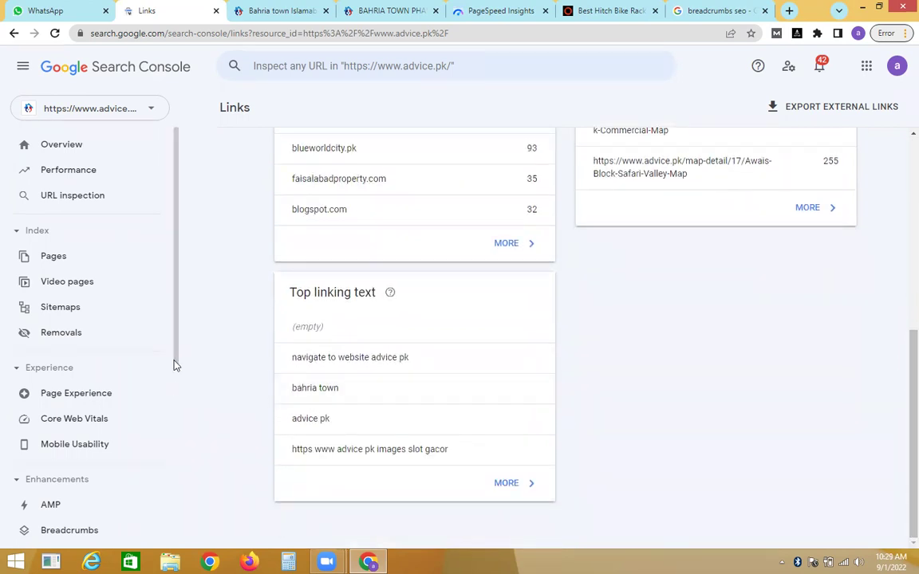
Leave the Links report and open the Settings page of the advice.pk property
{"action": "left_click_drag", "start_coordinate": [175, 363], "coordinate": [181, 514]}
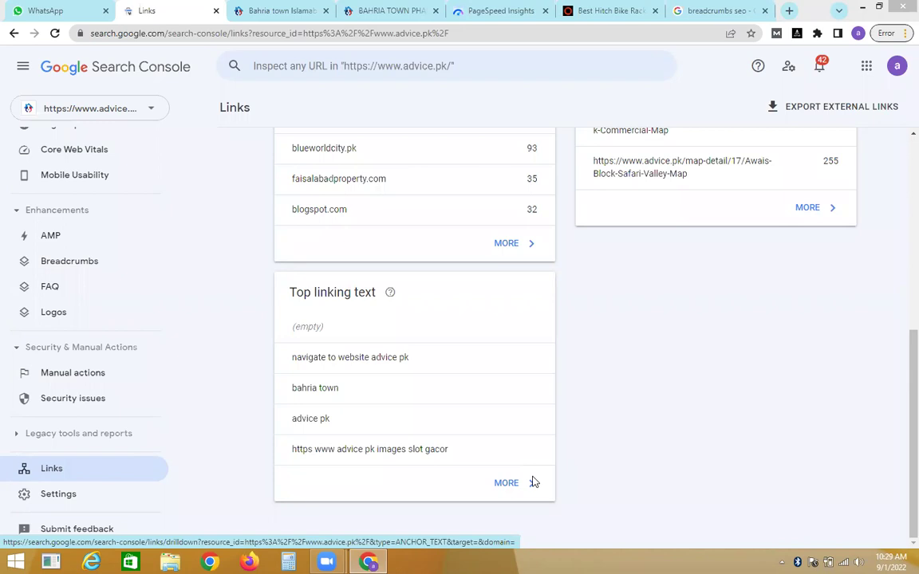
{"action": "key", "text": "super+c"}
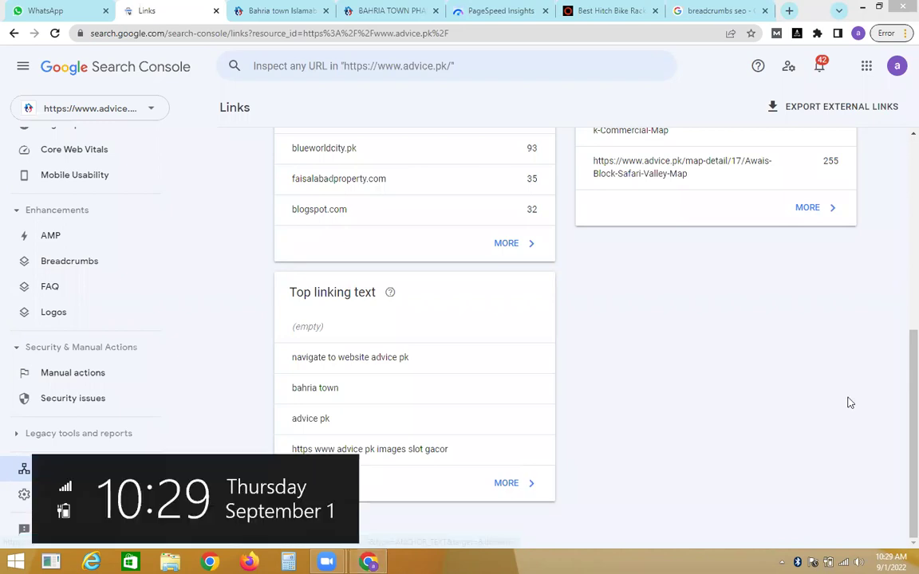
{"action": "left_click", "coordinate": [234, 353]}
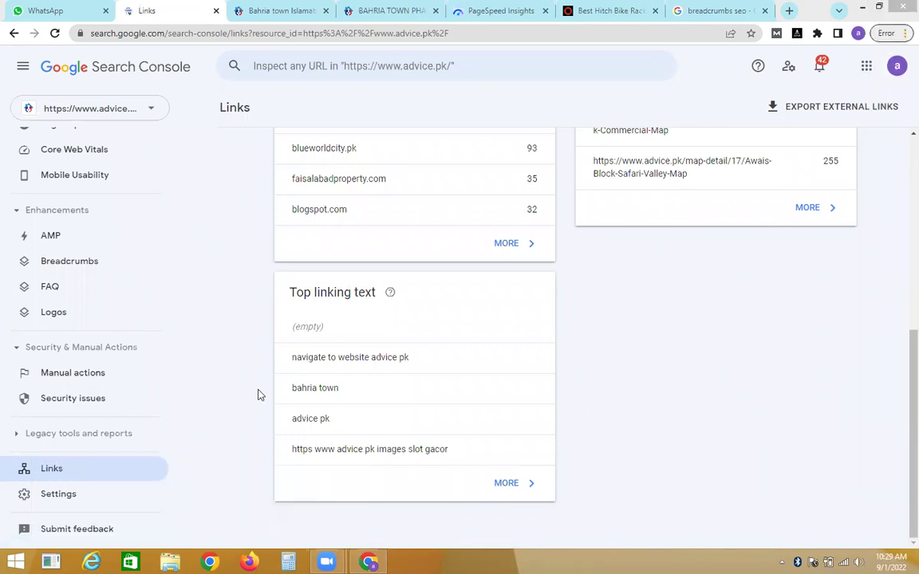
{"action": "left_click", "coordinate": [80, 496]}
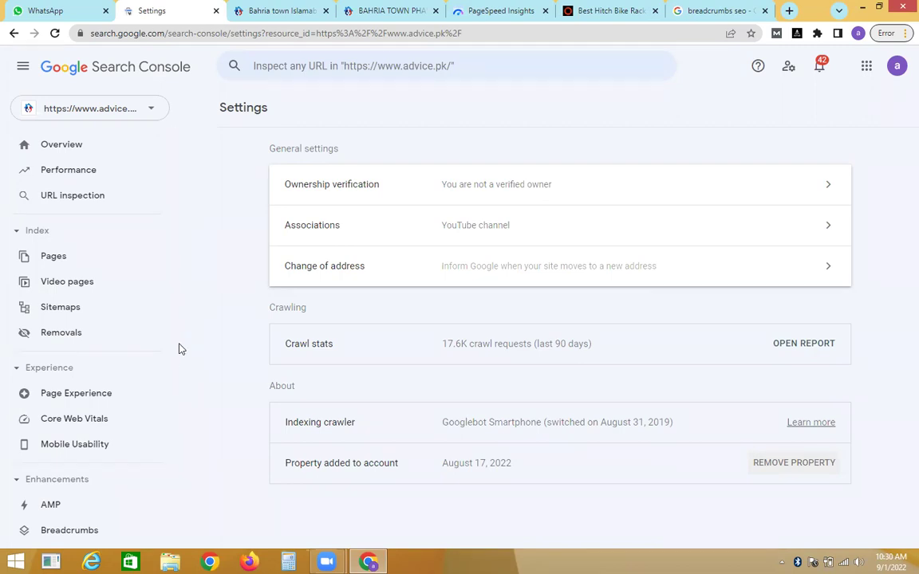
Reopen the property's Settings page and bring up the form for submitting feedback on Search Console
{"action": "left_click_drag", "start_coordinate": [173, 342], "coordinate": [168, 500]}
{"action": "scroll", "coordinate": [169, 502], "scroll_direction": "down", "scroll_amount": 1}
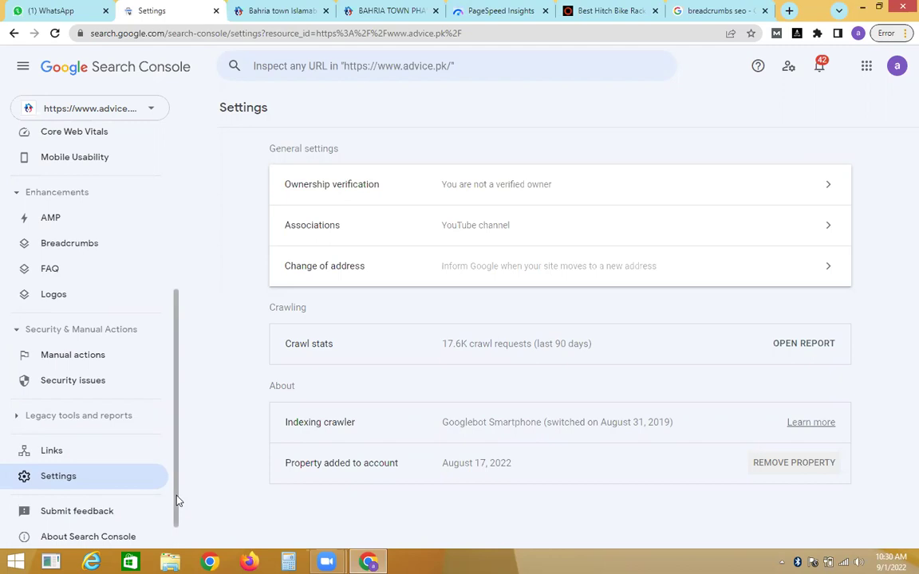
{"action": "scroll", "coordinate": [174, 507], "scroll_direction": "down", "scroll_amount": 1}
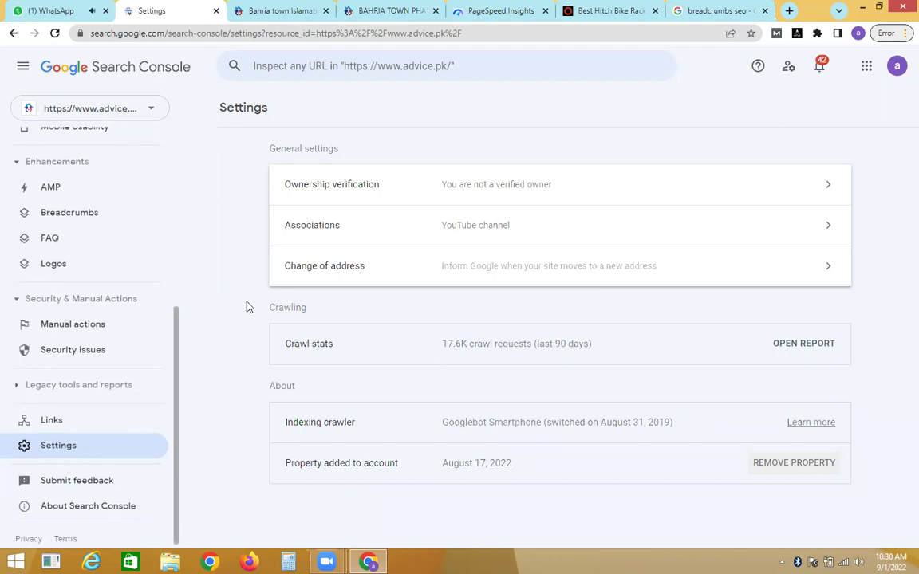
{"action": "left_click", "coordinate": [68, 447]}
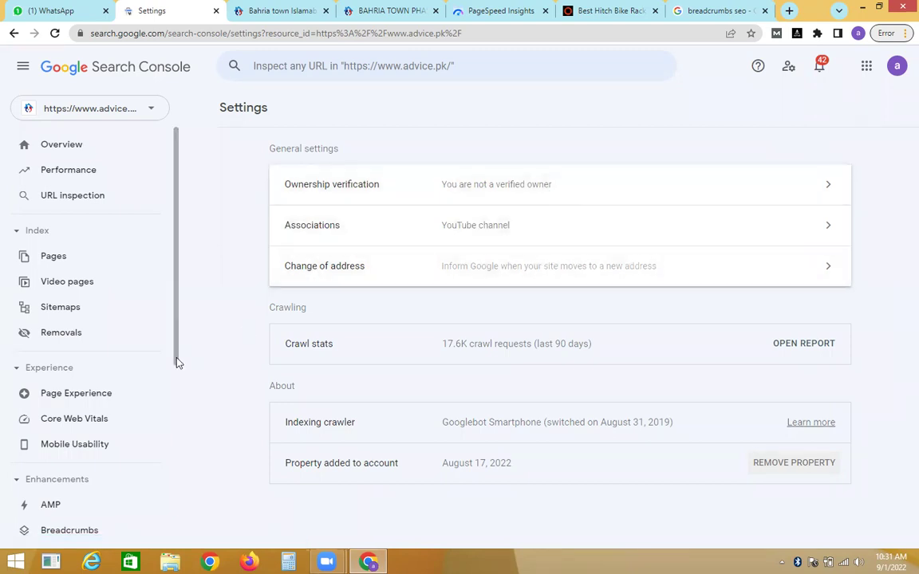
{"action": "scroll", "coordinate": [167, 399], "scroll_direction": "down", "scroll_amount": 4}
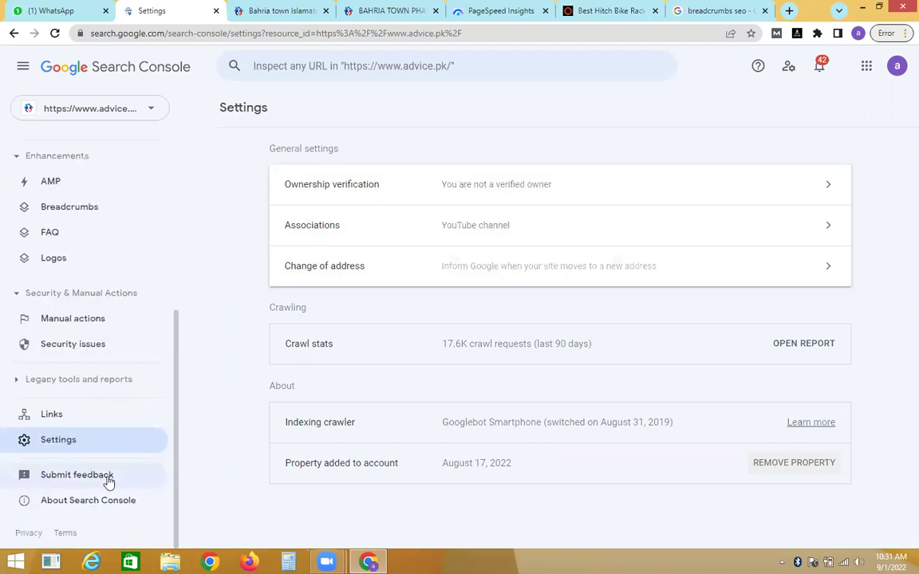
{"action": "left_click", "coordinate": [107, 479]}
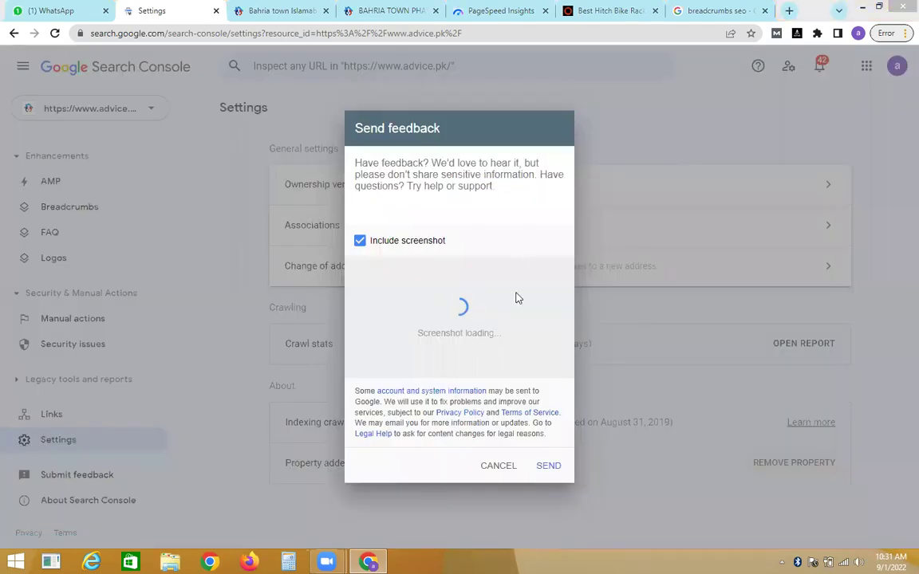
Dismiss the feedback form without sending and review the Index, Experience and Enhancements reports listed for the advice.pk property
{"action": "left_click", "coordinate": [499, 467]}
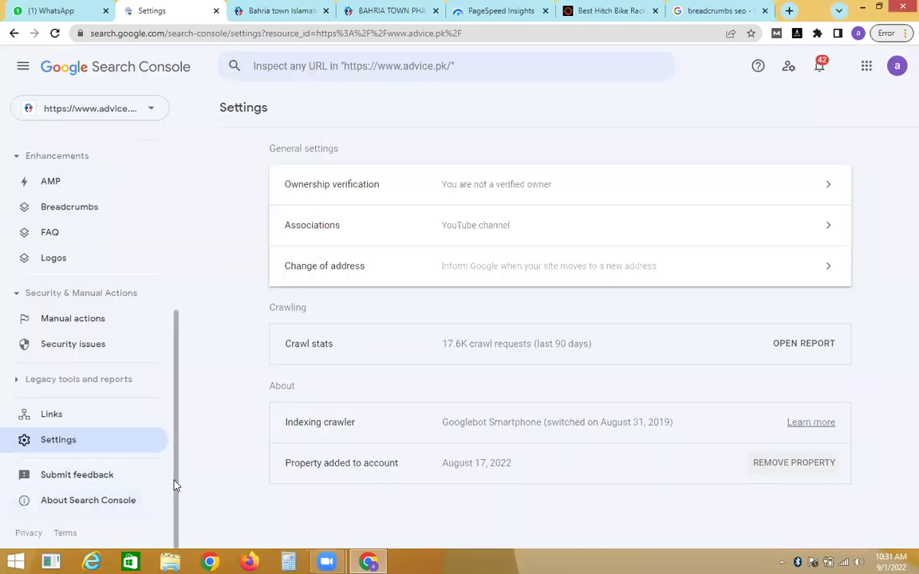
{"action": "left_click_drag", "start_coordinate": [175, 486], "coordinate": [175, 324]}
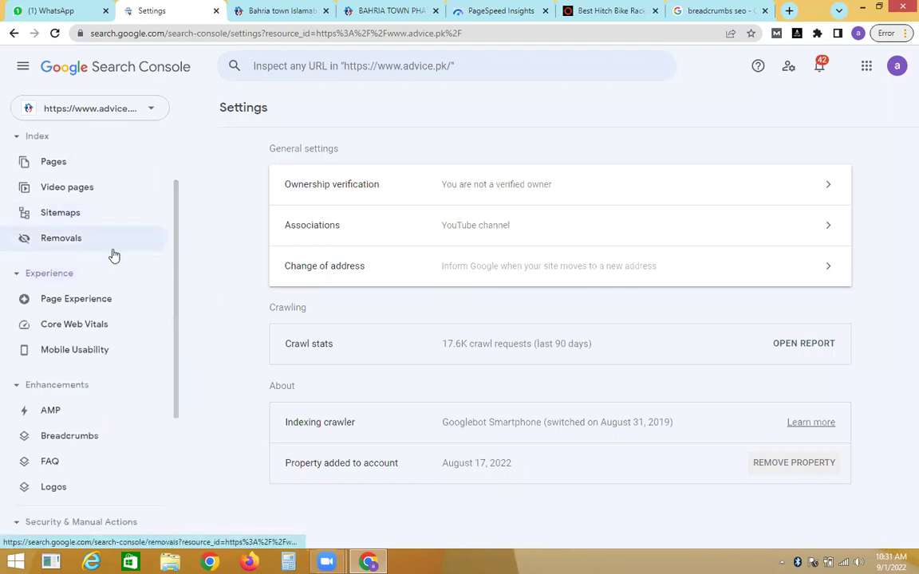
{"action": "left_click_drag", "start_coordinate": [176, 318], "coordinate": [175, 416]}
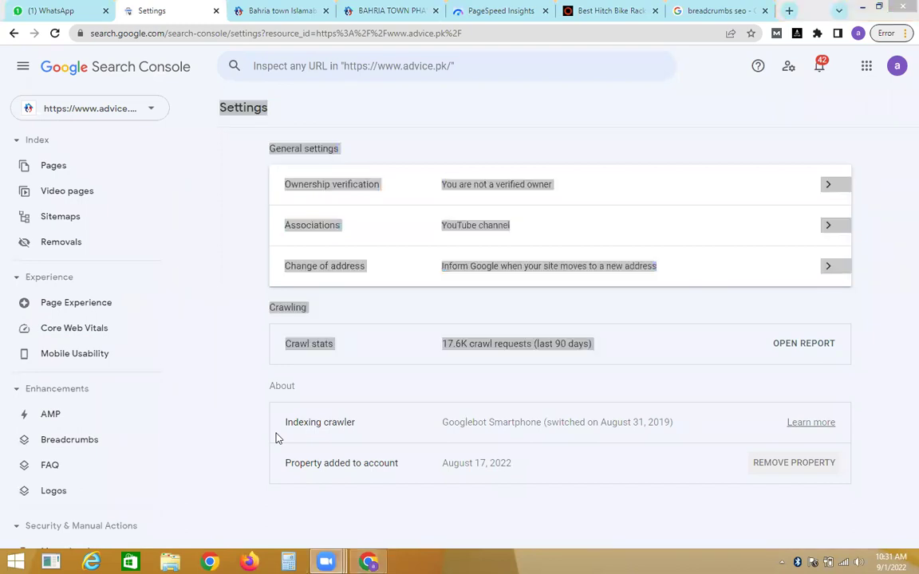
Return to the "breadcrumbs seo" image results and open the Yoast article "What are breadcrumbs? Why are they important for SEO?"
{"action": "left_click", "coordinate": [611, 10]}
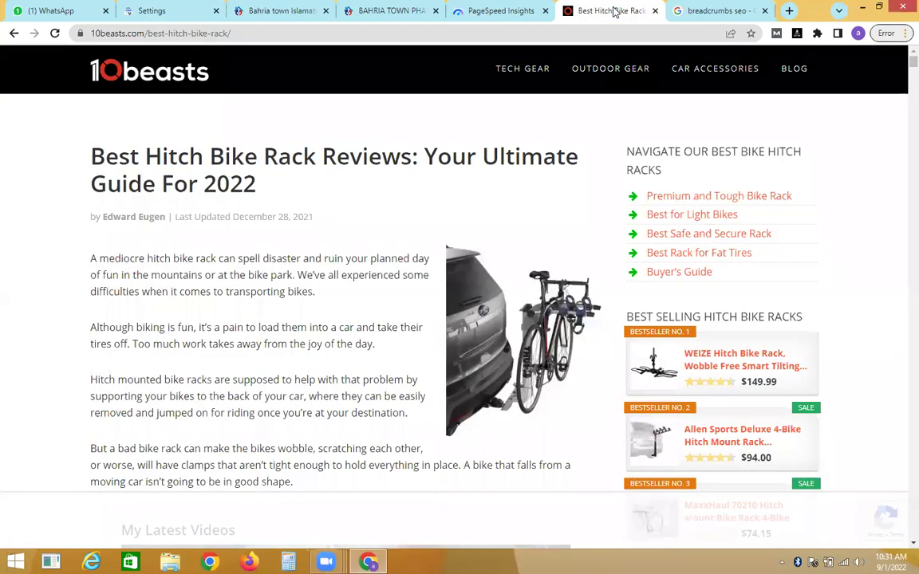
{"action": "left_click", "coordinate": [712, 8]}
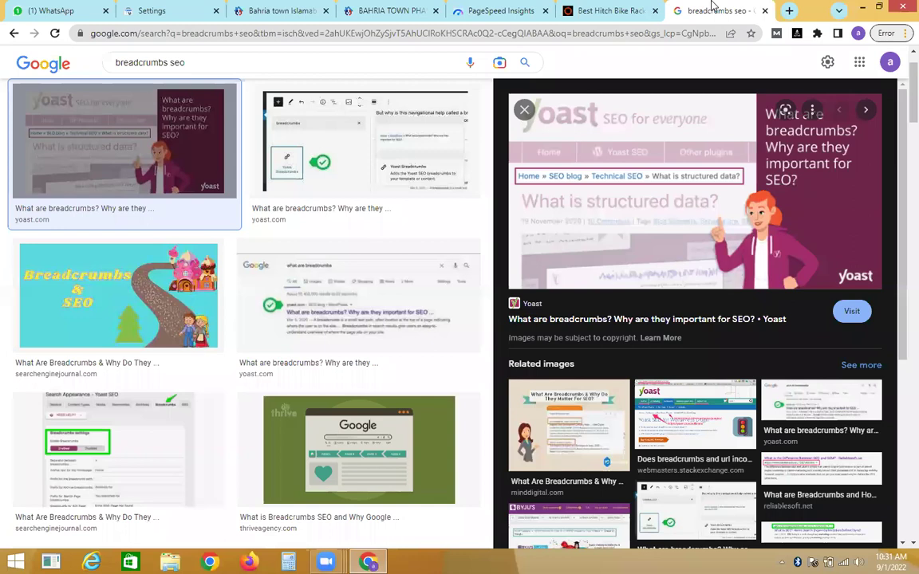
{"action": "double_click", "coordinate": [590, 179]}
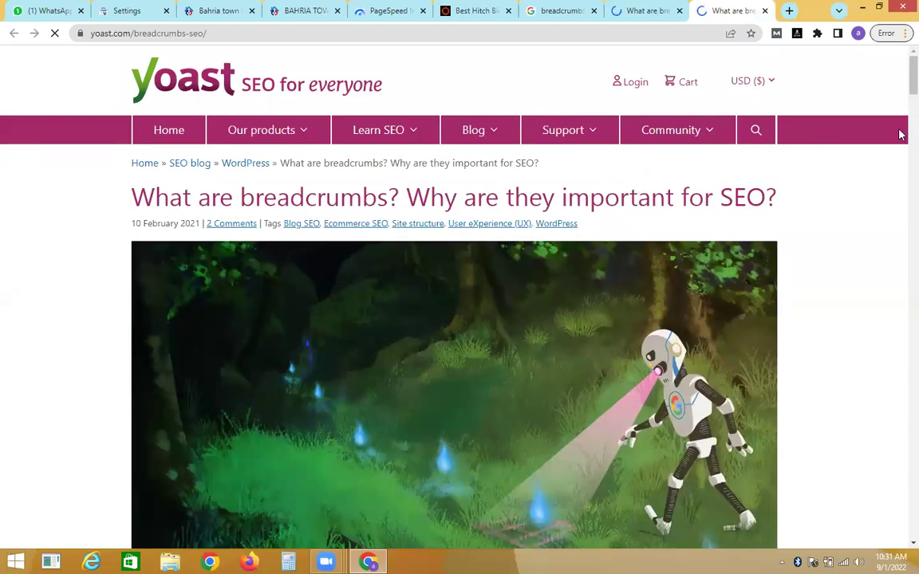
Read the Yoast article through its different types of breadcrumbs, including the hierarchy-based Best Buy example, and return to the image results
{"action": "scroll", "coordinate": [901, 101], "scroll_direction": "down", "scroll_amount": 6}
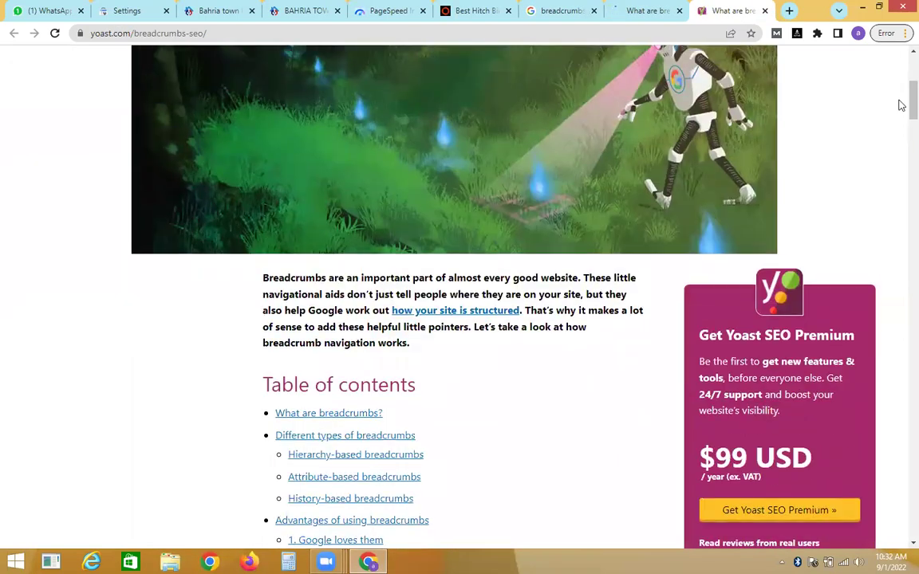
{"action": "scroll", "coordinate": [901, 140], "scroll_direction": "down", "scroll_amount": 15}
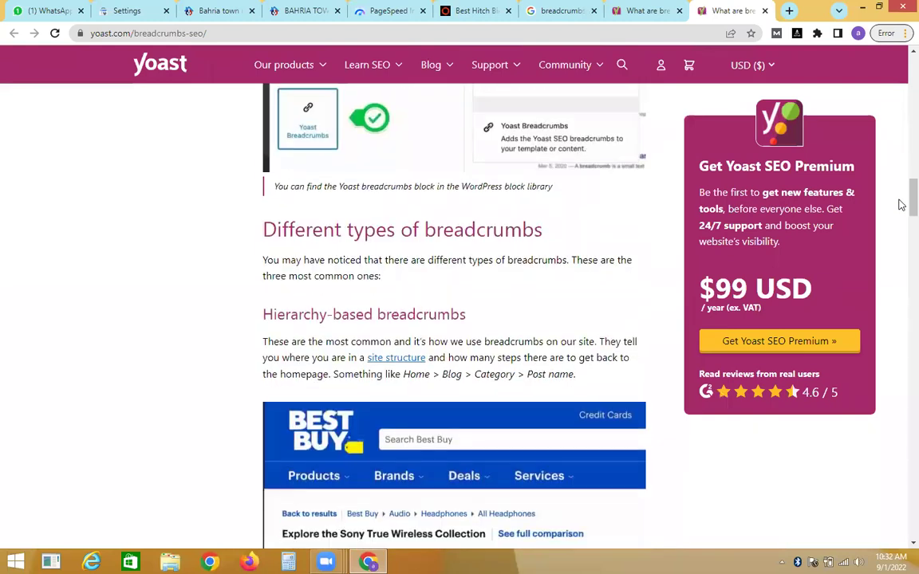
{"action": "scroll", "coordinate": [900, 239], "scroll_direction": "down", "scroll_amount": 6}
{"action": "scroll", "coordinate": [898, 237], "scroll_direction": "up", "scroll_amount": 7}
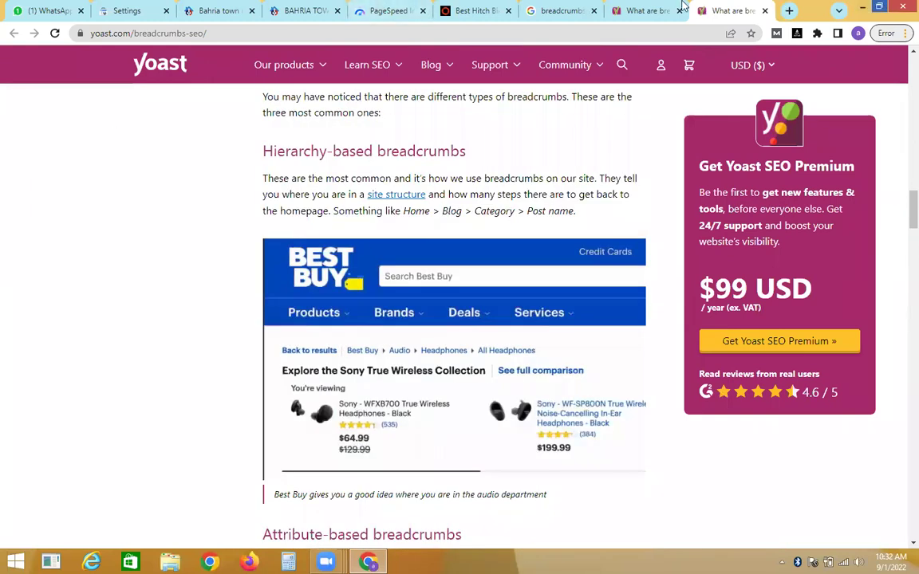
{"action": "left_click", "coordinate": [558, 10]}
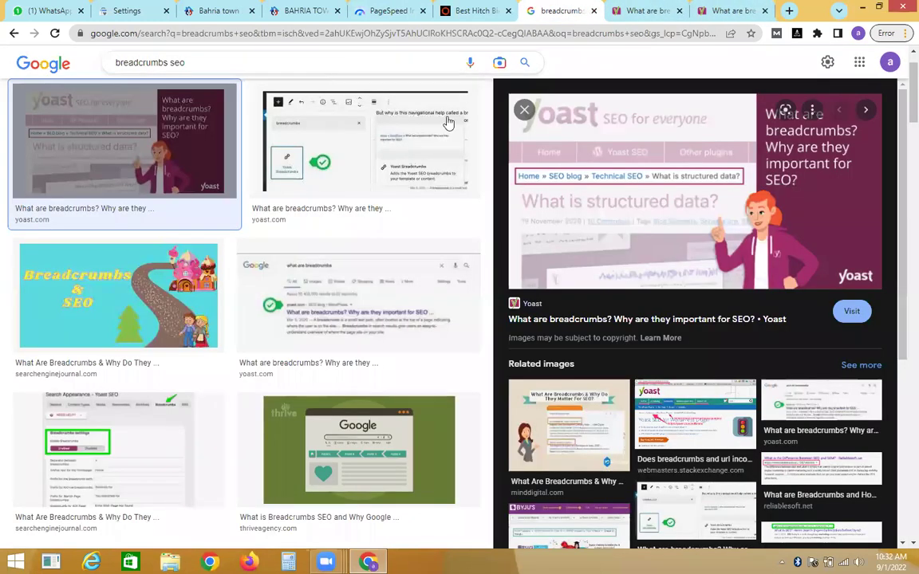